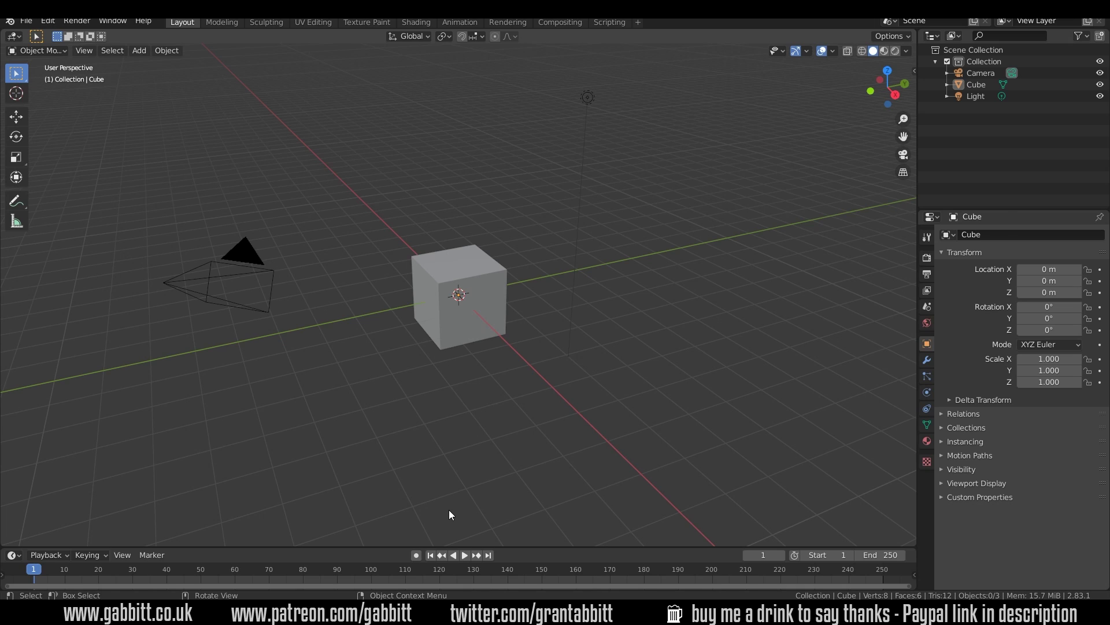
# - Switch to File Explorer showing the D:\pics folder with the Deadpool reference photo
pyautogui.hotkey('alt', 'Tab')
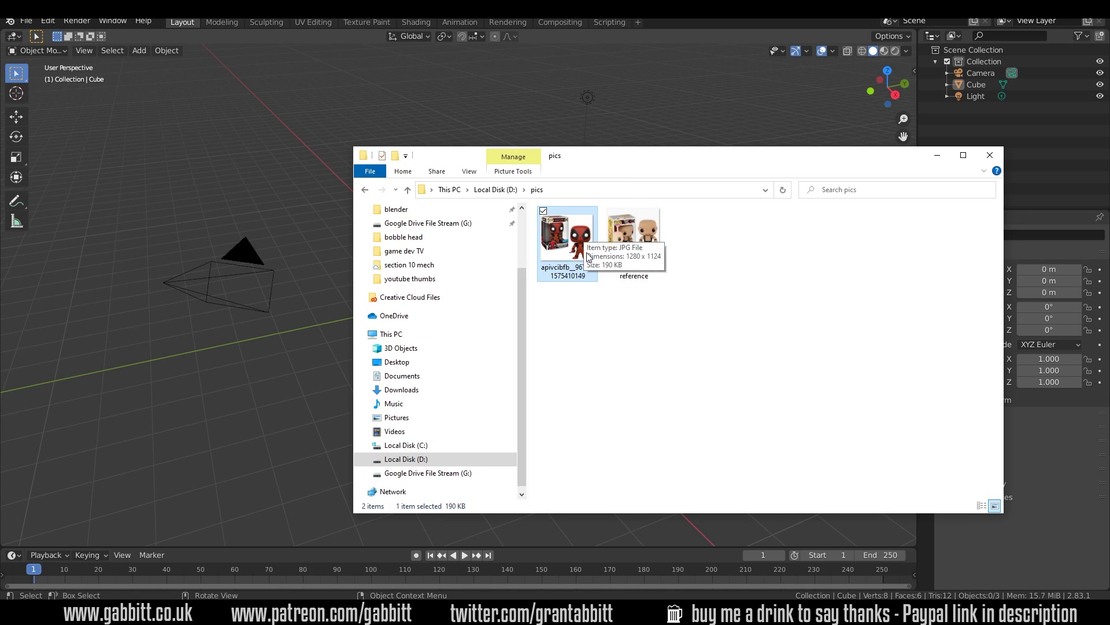
# - Import the Deadpool reference JPG into the 3D viewport as an image Empty
pyautogui.moveTo(565, 242); pyautogui.dragTo(308, 236)
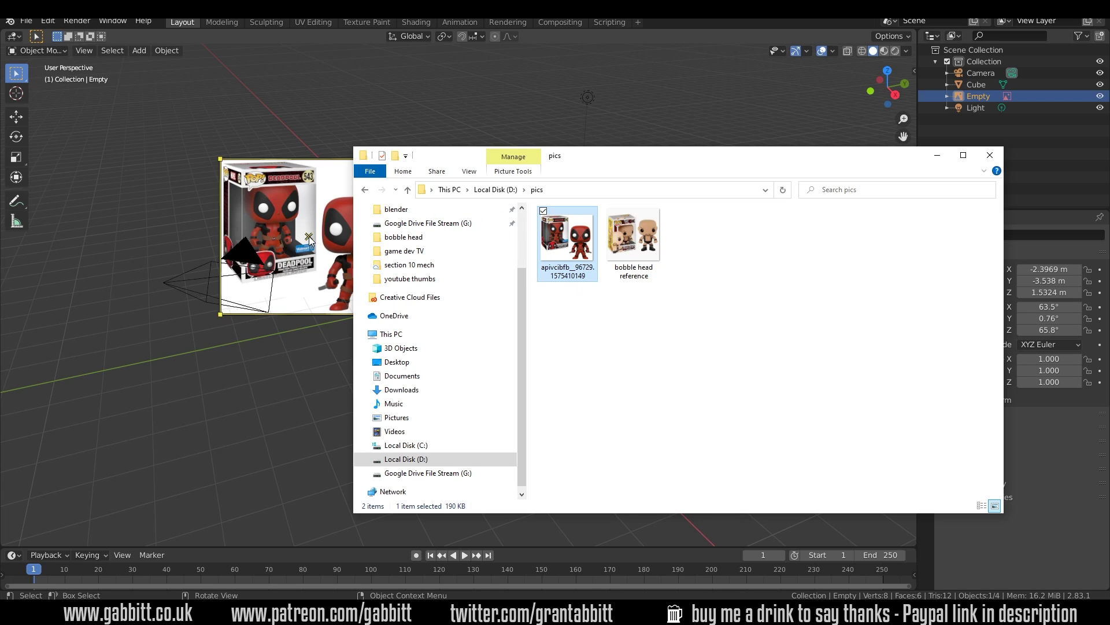
pyautogui.click(331, 339)
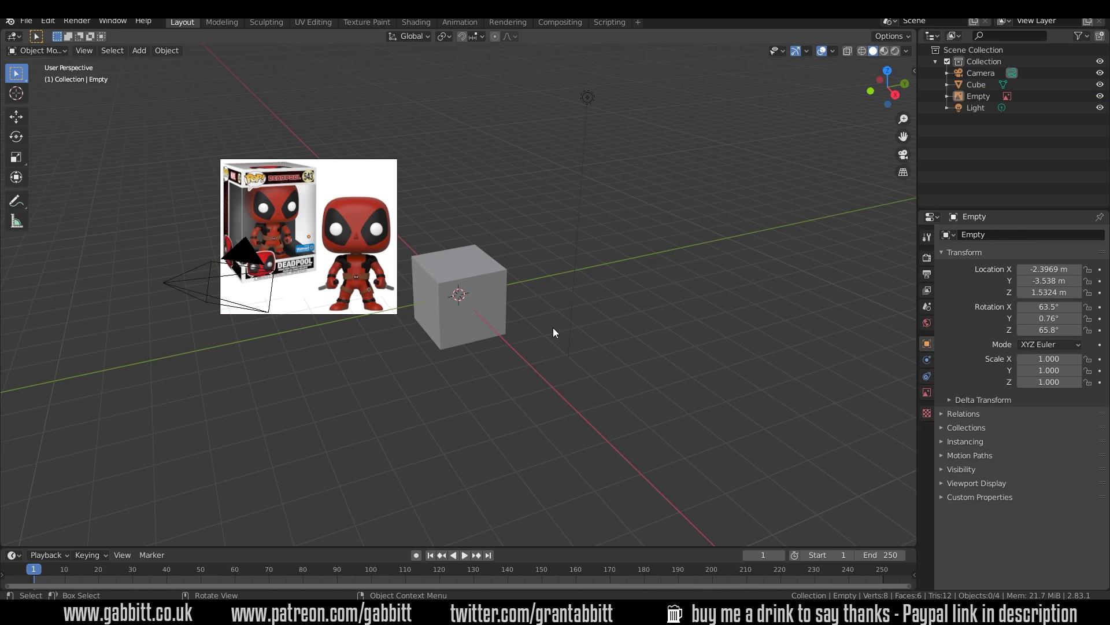
# - Clear the reference image's rotation and location, then rotate it 90° on X to stand upright
pyautogui.moveTo(553, 328); pyautogui.dragTo(472, 342, button='middle')
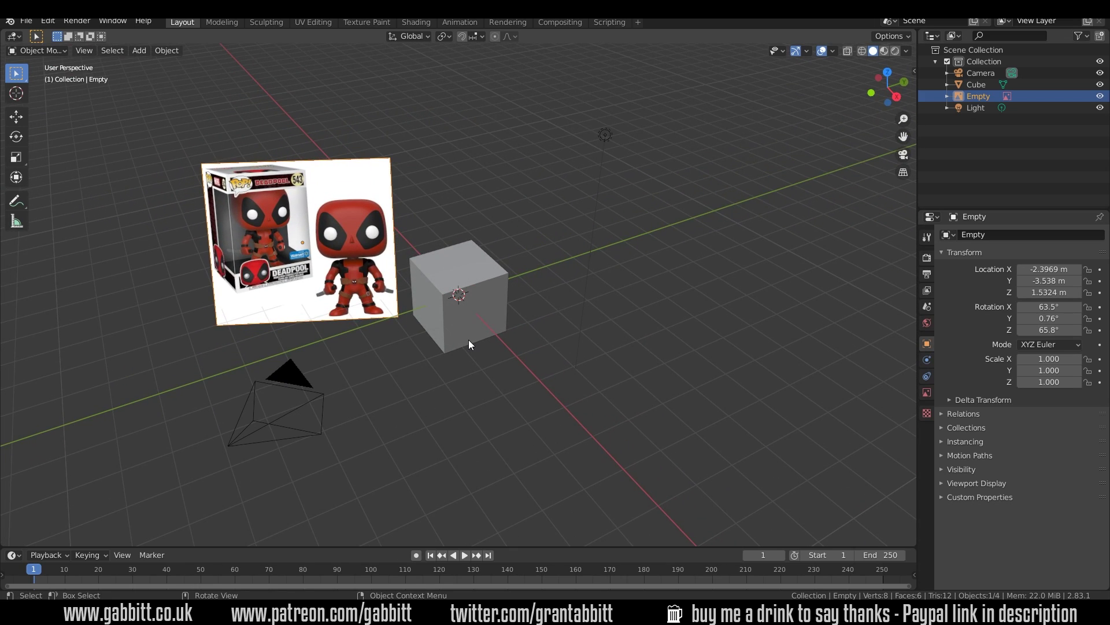
pyautogui.hotkey('alt', 'r')
pyautogui.hotkey('alt', 'g')
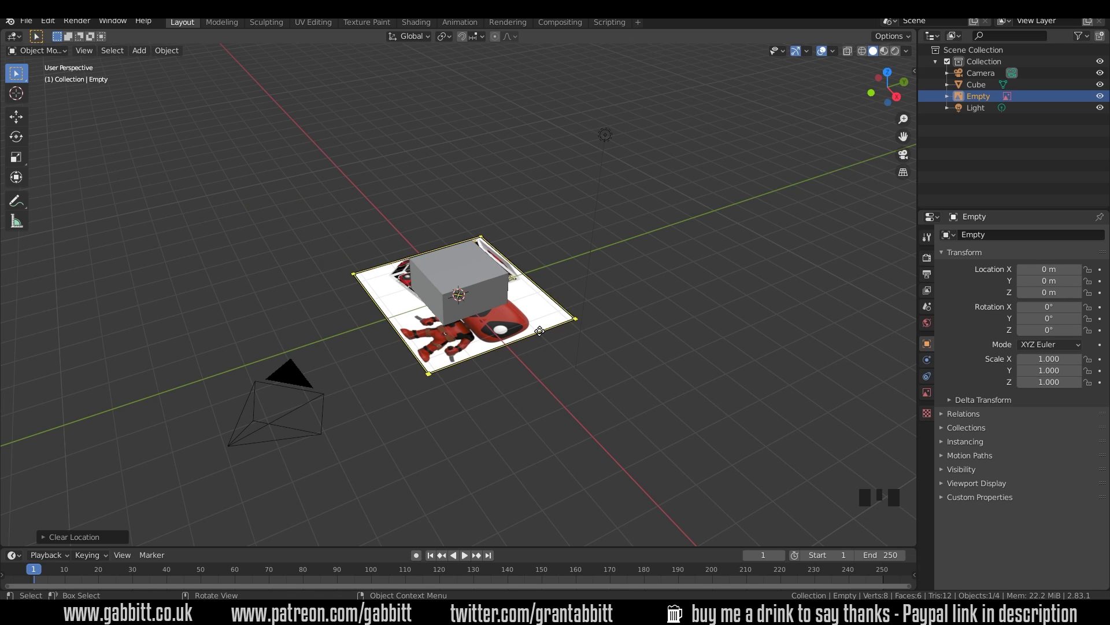
pyautogui.press('r')
pyautogui.press('x')
pyautogui.press('9')
pyautogui.press('0')
pyautogui.press('Return')
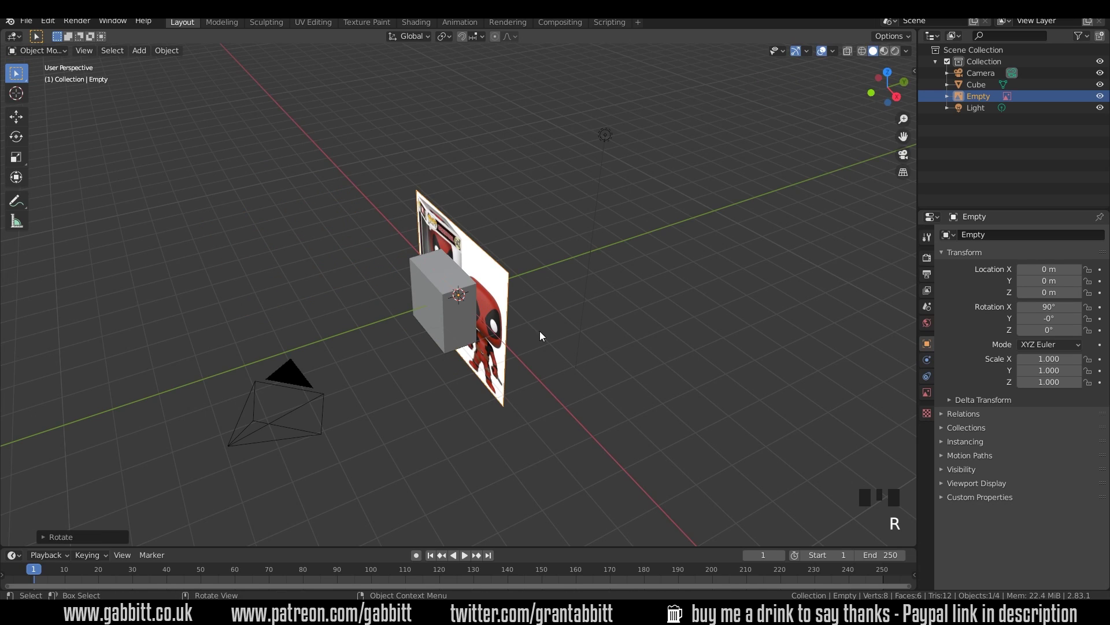
# - In front view, raise the image so the feet sit at the origin, centred, in wireframe shading
pyautogui.moveTo(530, 375); pyautogui.dragTo(599, 347, button='middle')
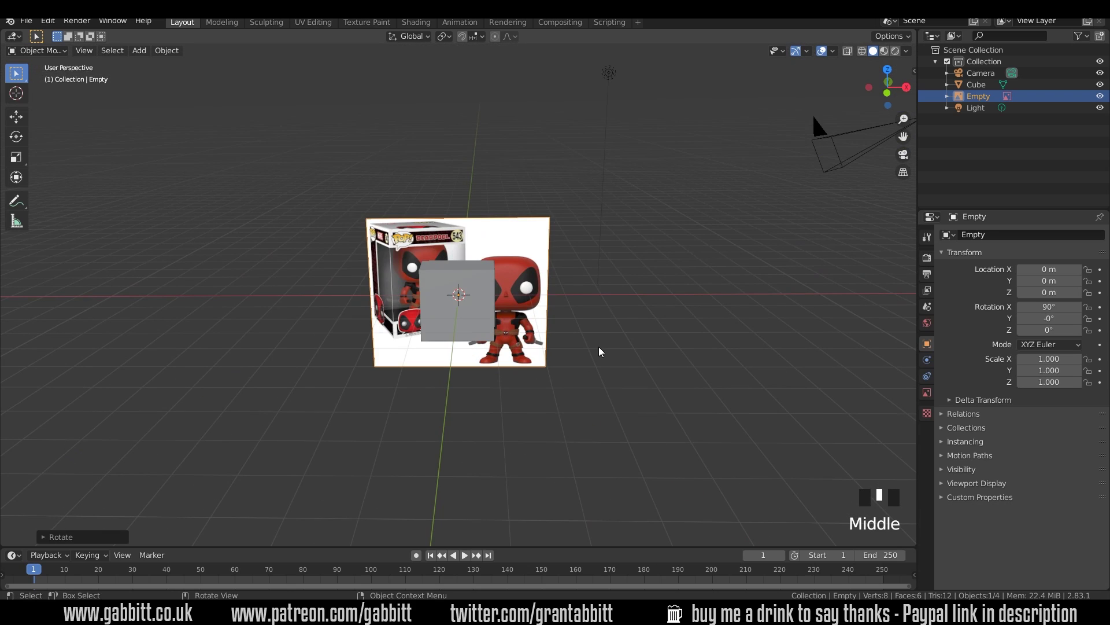
pyautogui.press('KP_1')
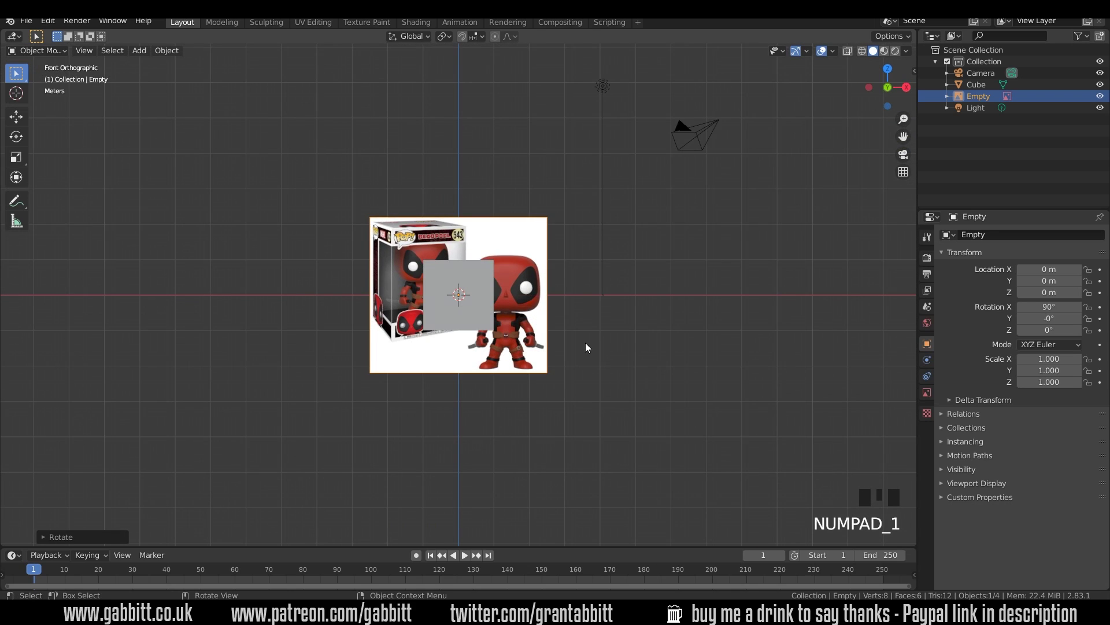
pyautogui.press('g')
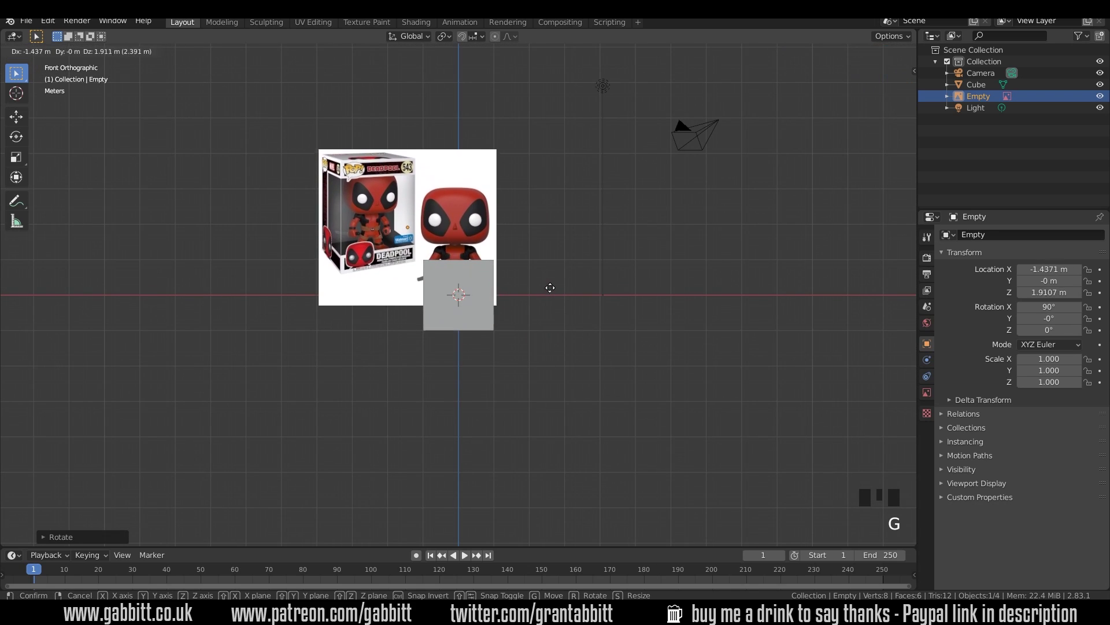
pyautogui.click(551, 281)
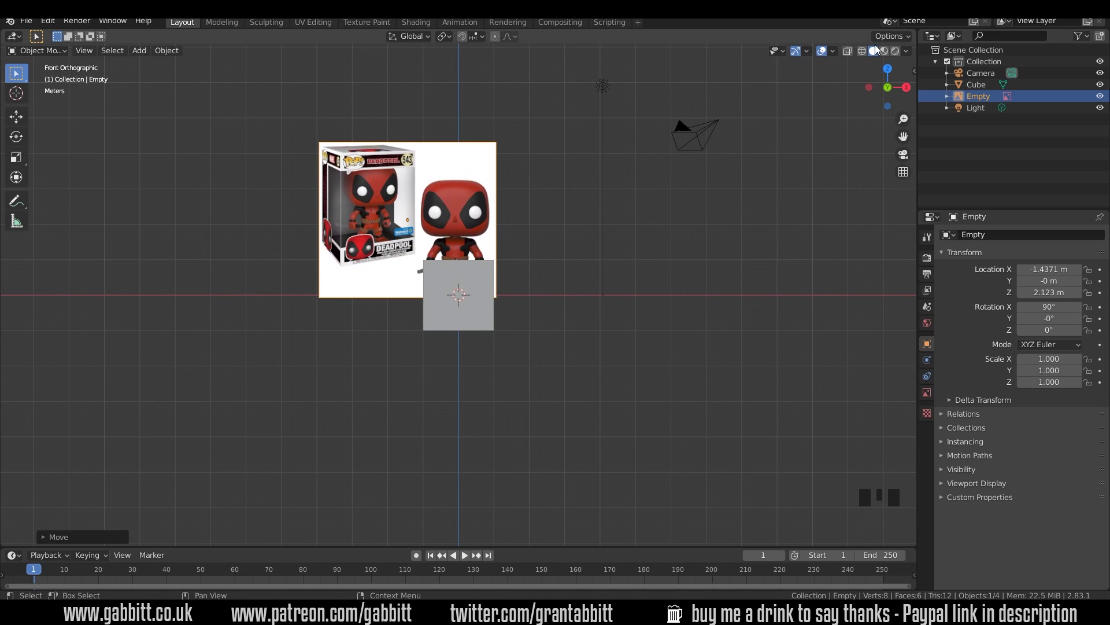
pyautogui.click(862, 51)
pyautogui.scroll(6, 518, 249)
pyautogui.keyDown('shift'); pyautogui.moveTo(530, 265); pyautogui.dragTo(559, 333, button='middle'); pyautogui.keyUp('shift')
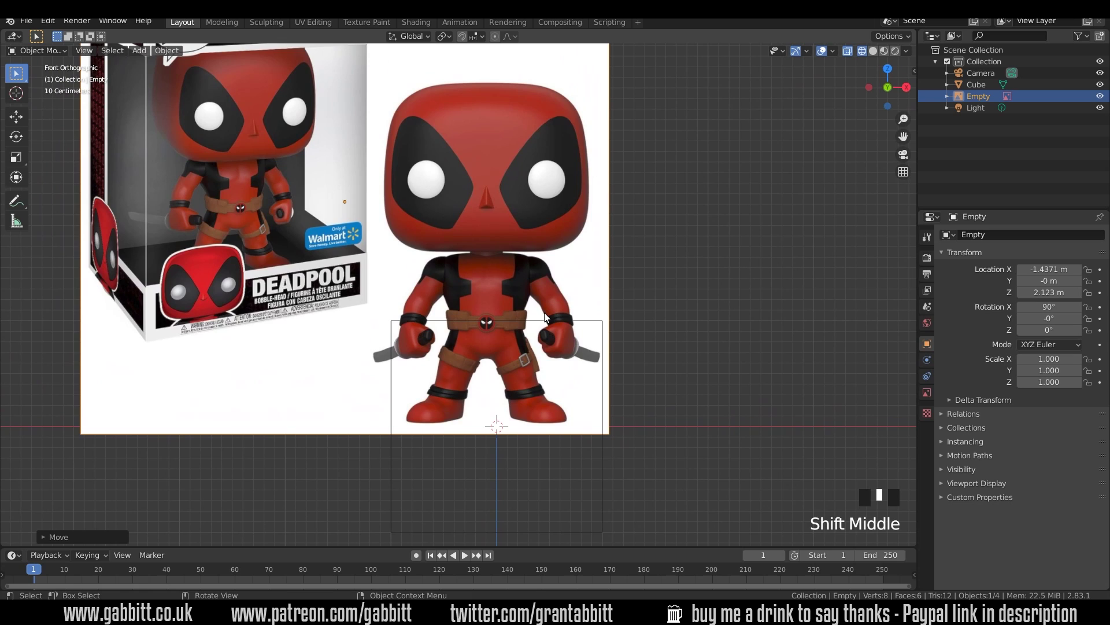
pyautogui.press('g')
pyautogui.click(555, 314)
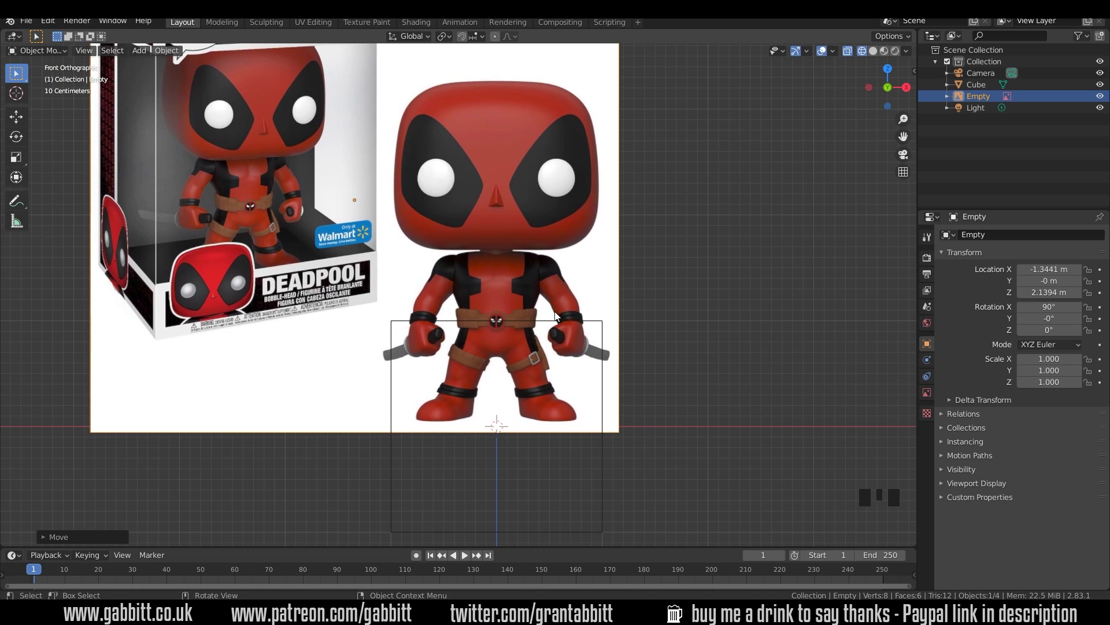
pyautogui.click(403, 185)
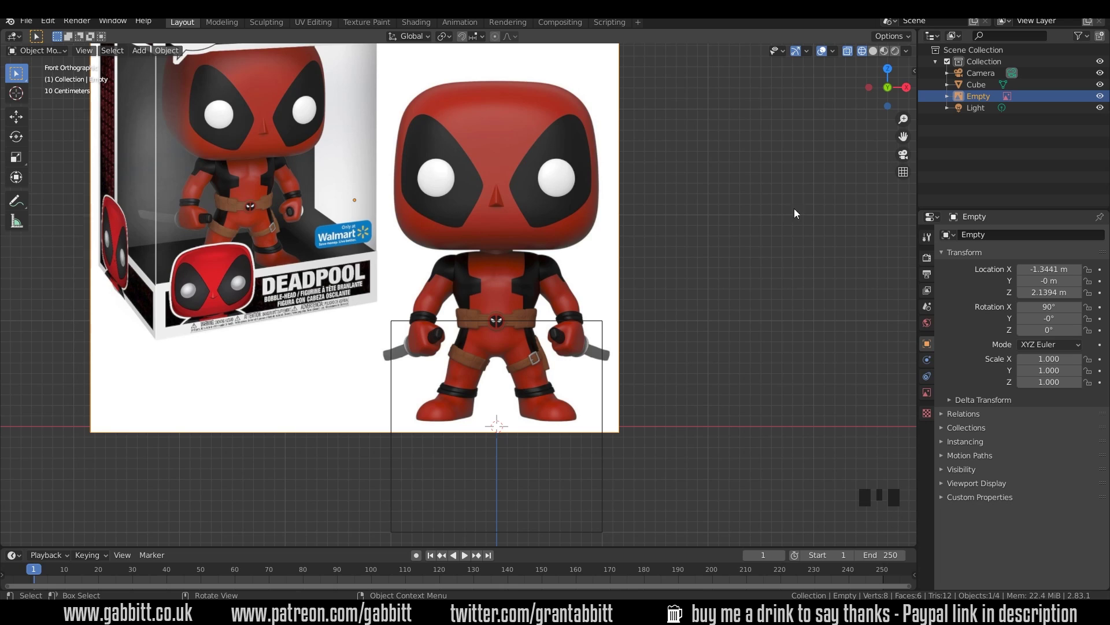
# - Enable transparency on the reference image and lower its opacity to about 0.28
pyautogui.click(927, 394)
pyautogui.click(963, 372)
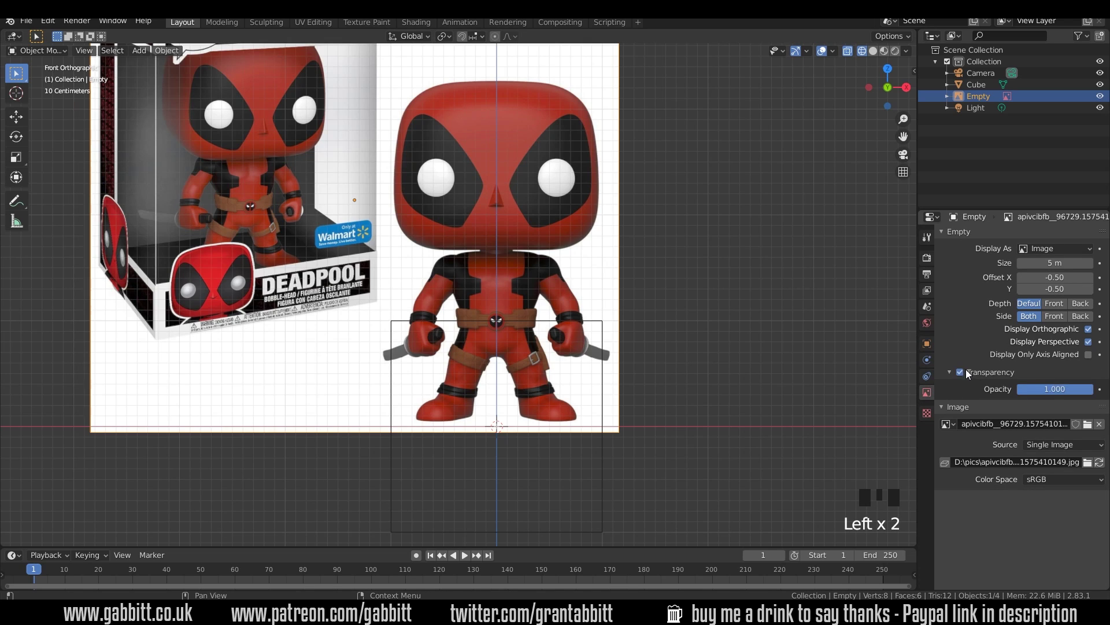
pyautogui.moveTo(1059, 389); pyautogui.dragTo(1021, 389)
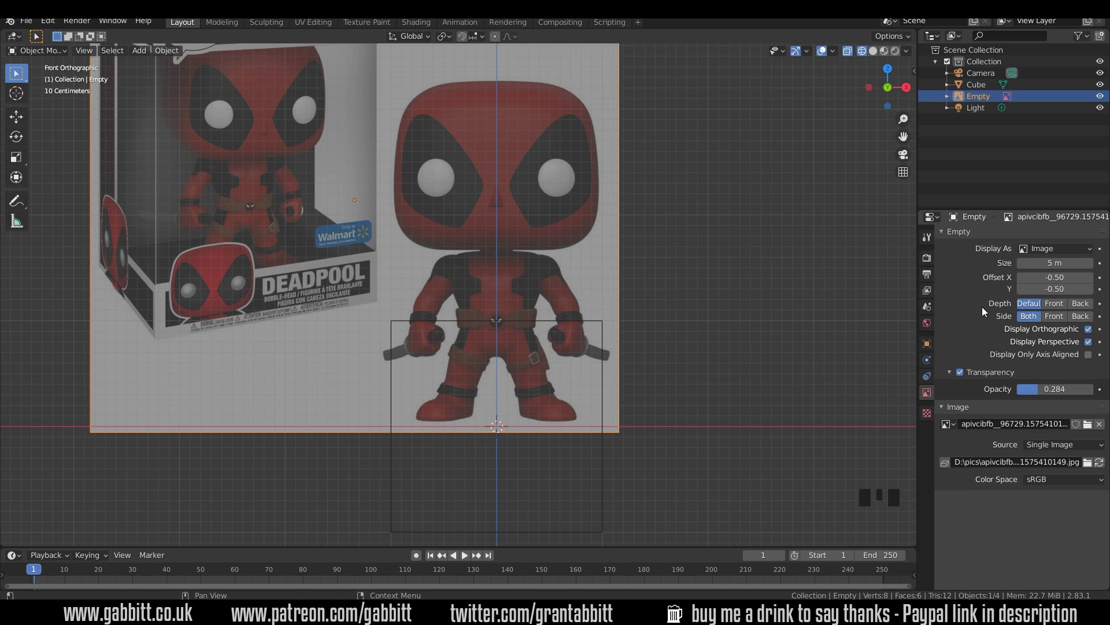
pyautogui.click(605, 464)
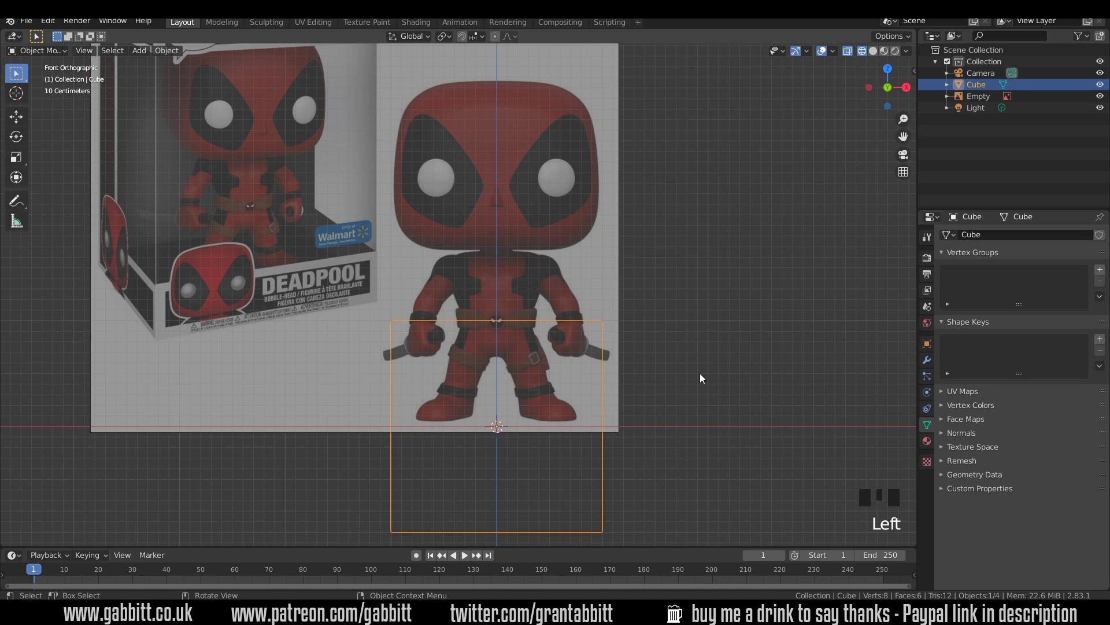
# - Raise the cube over the figure's head and add a level-3 Subdivision Surface, shown solid
pyautogui.press('g')
pyautogui.press('z')
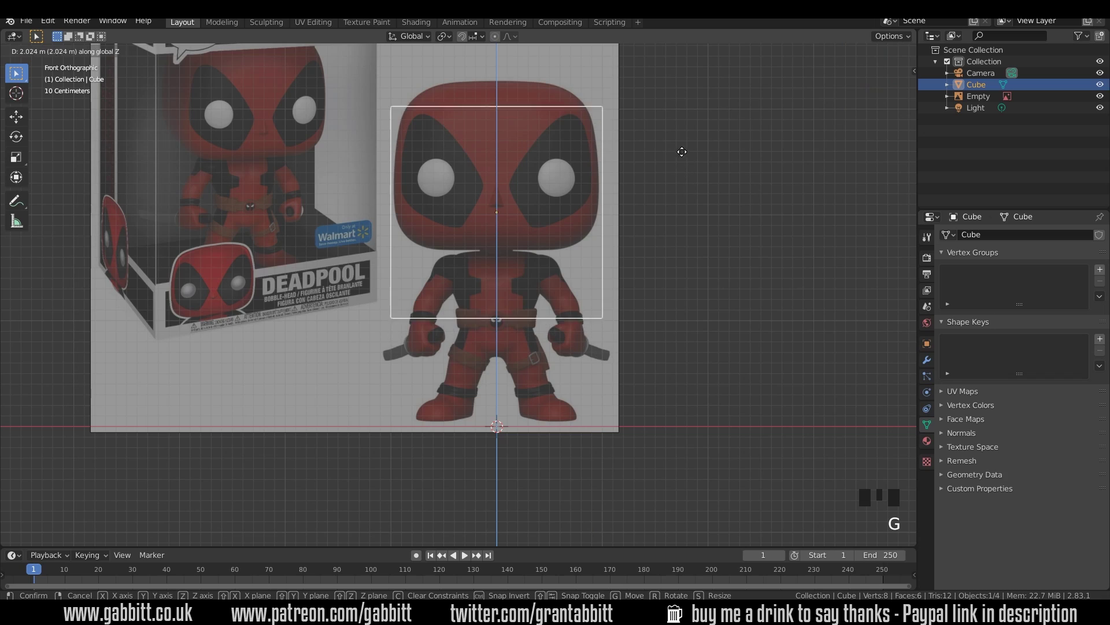
pyautogui.click(680, 130)
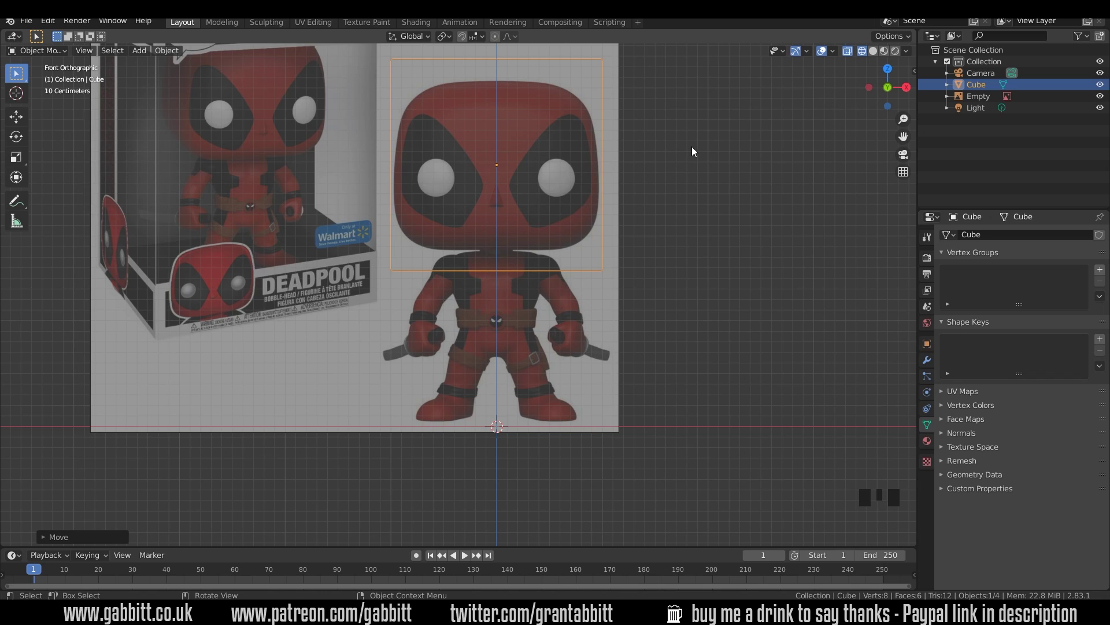
pyautogui.hotkey('ctrl', '3')
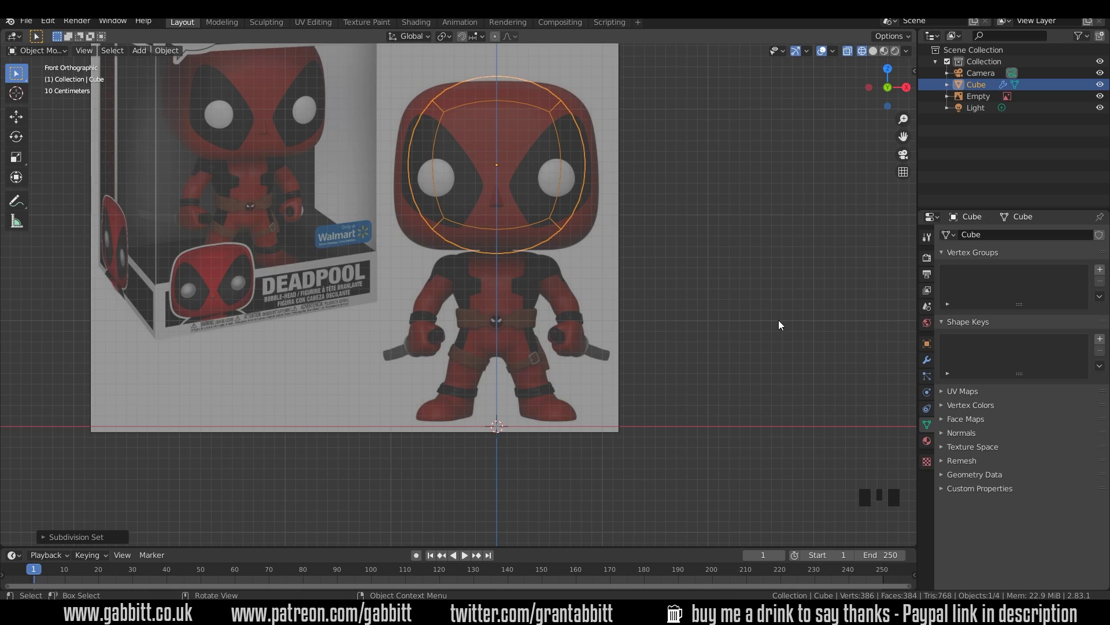
pyautogui.click(927, 360)
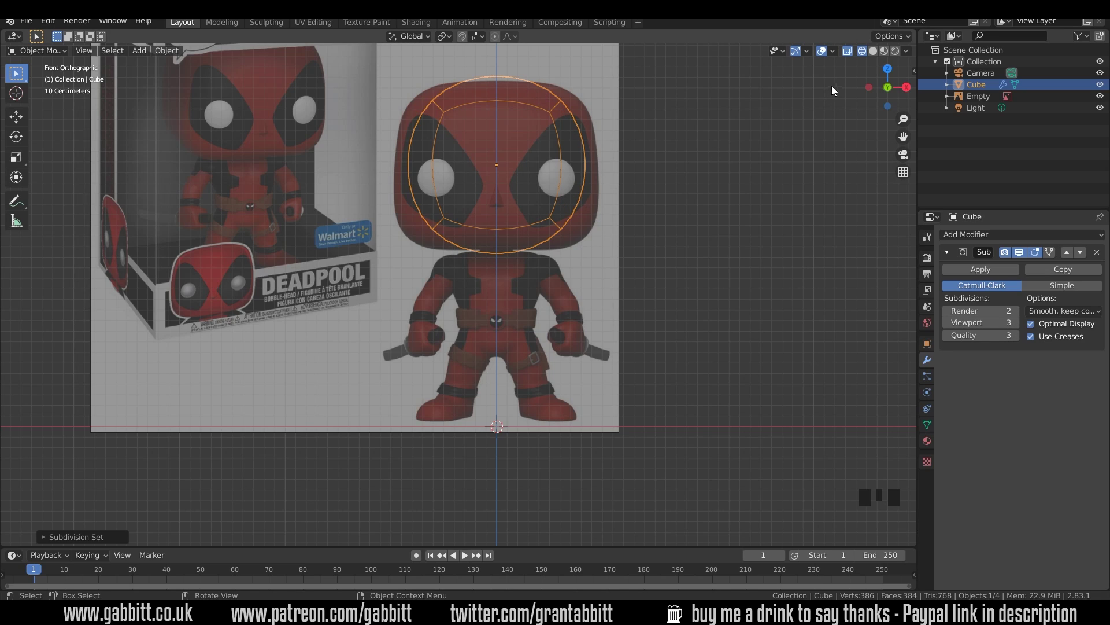
pyautogui.click(873, 51)
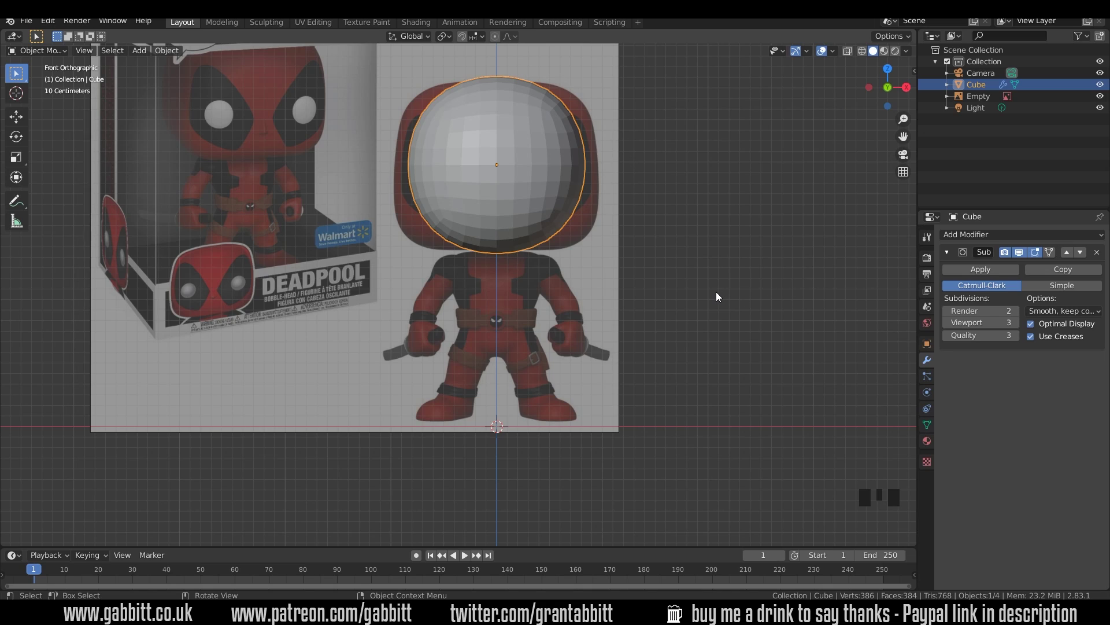
# - Enable the Auto Mirror add-on in Preferences by searching 'auto'
pyautogui.click(48, 20)
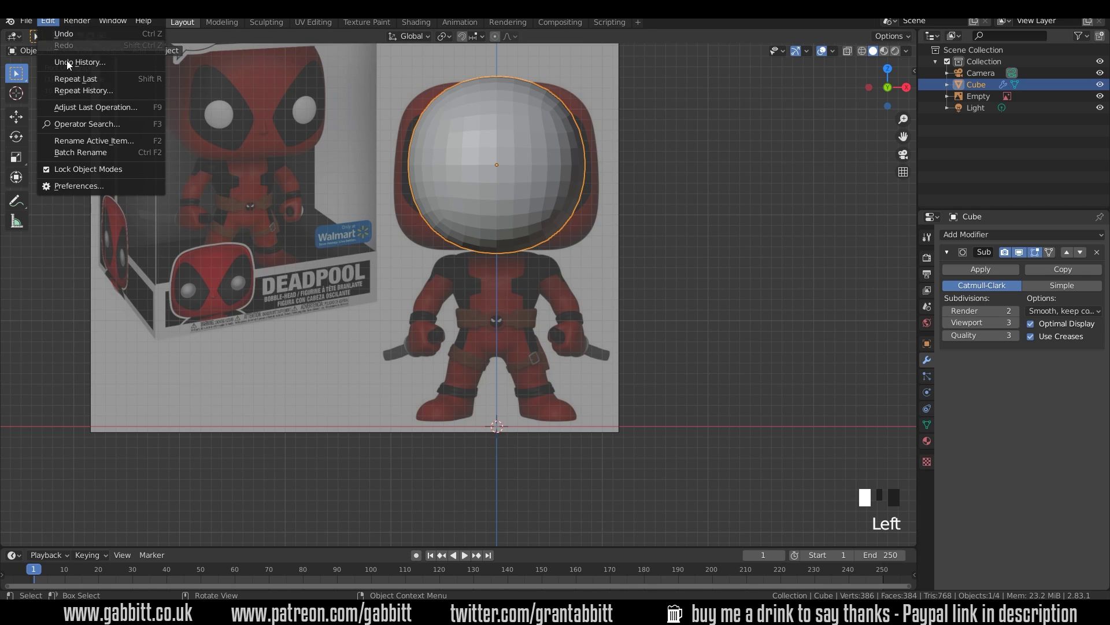
pyautogui.click(92, 182)
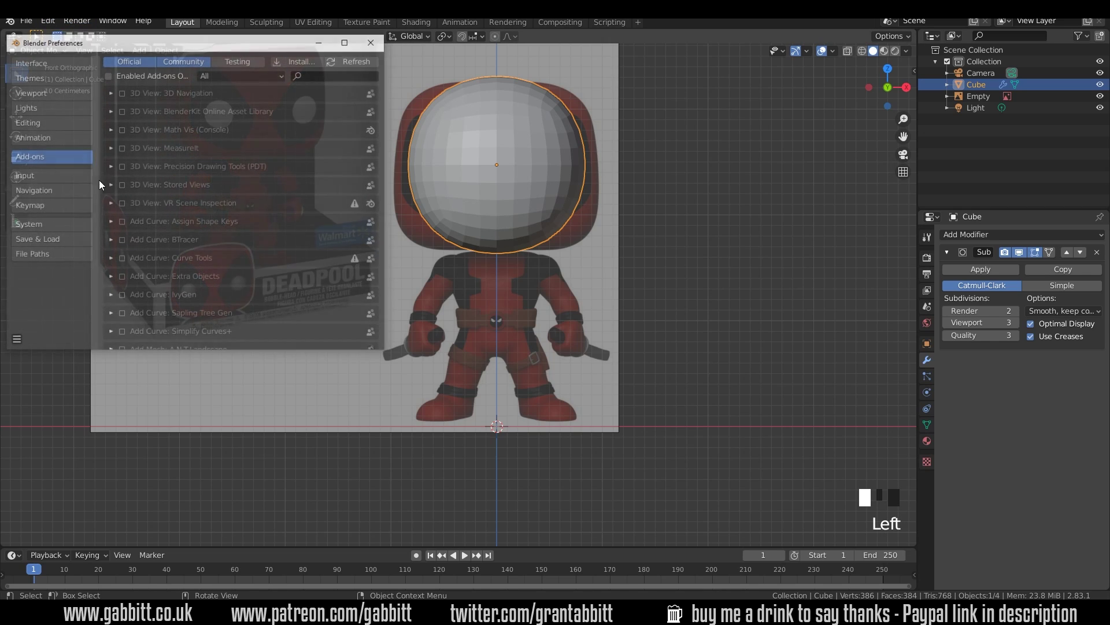
pyautogui.click(313, 77)
pyautogui.write('auto')
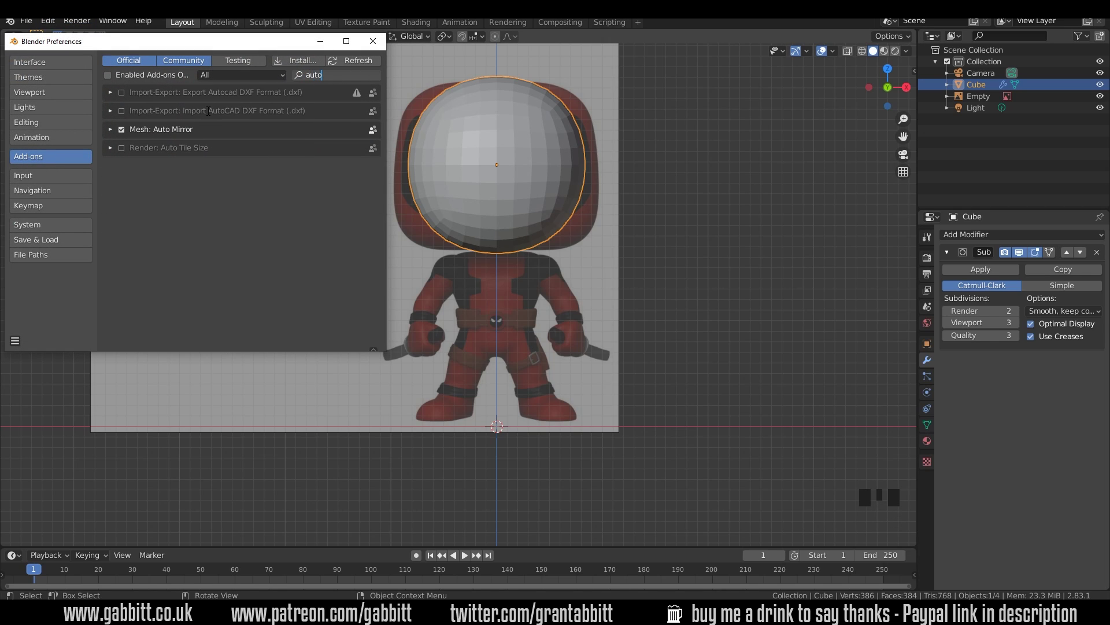
pyautogui.click(383, 37)
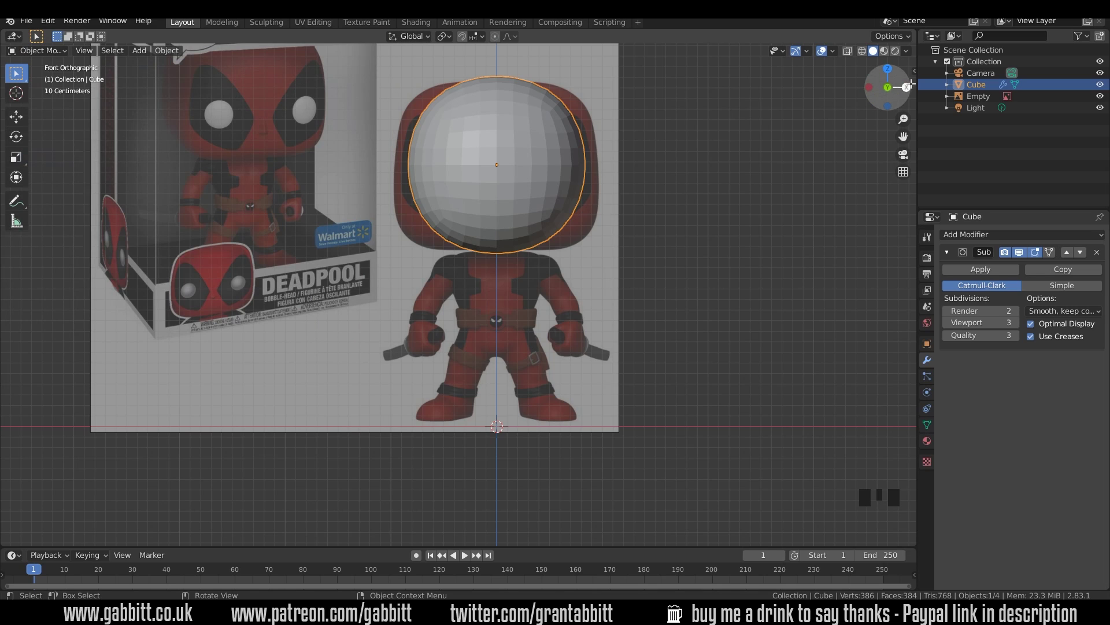
# - Run AutoMirror on X to halve the head with clipping, then enter Edit Mode
pyautogui.click(914, 71)
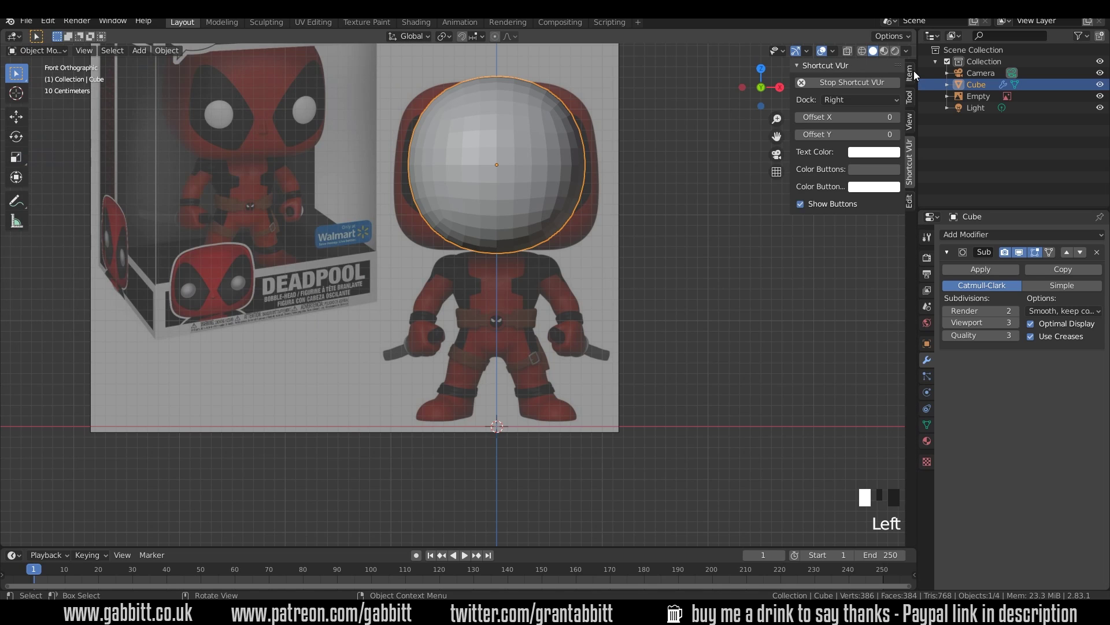
pyautogui.click(909, 203)
pyautogui.click(816, 66)
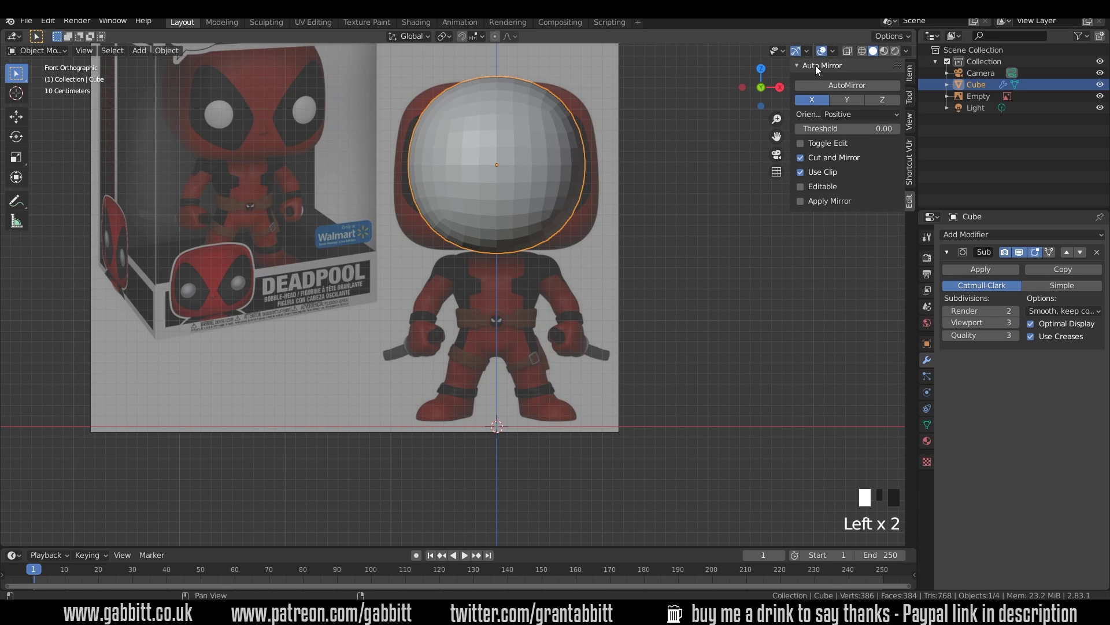
pyautogui.click(845, 86)
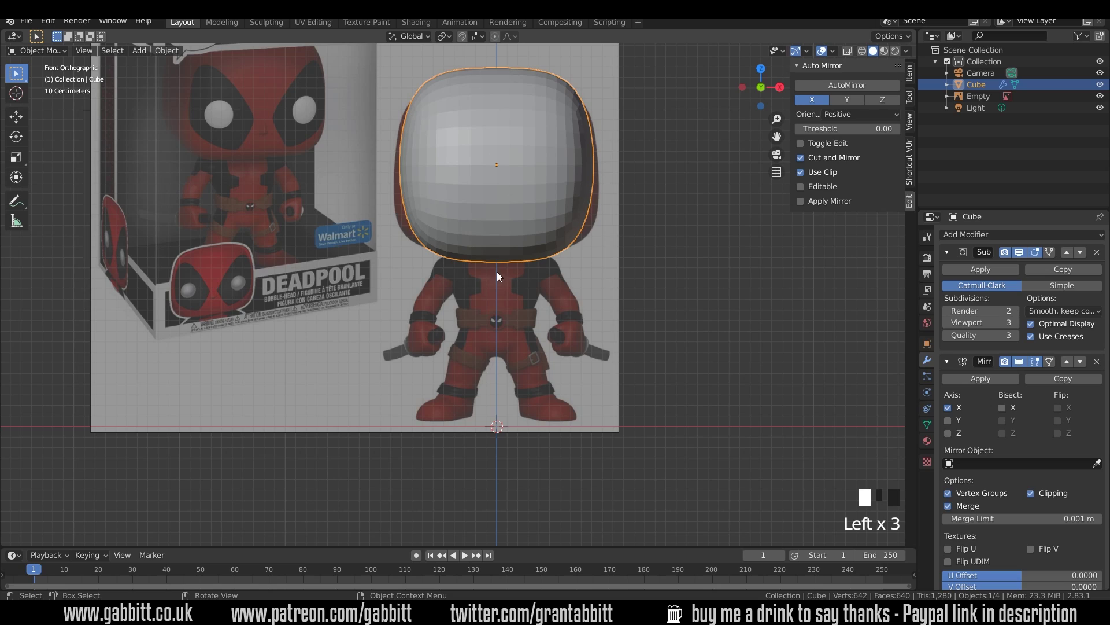
pyautogui.press('Tab')
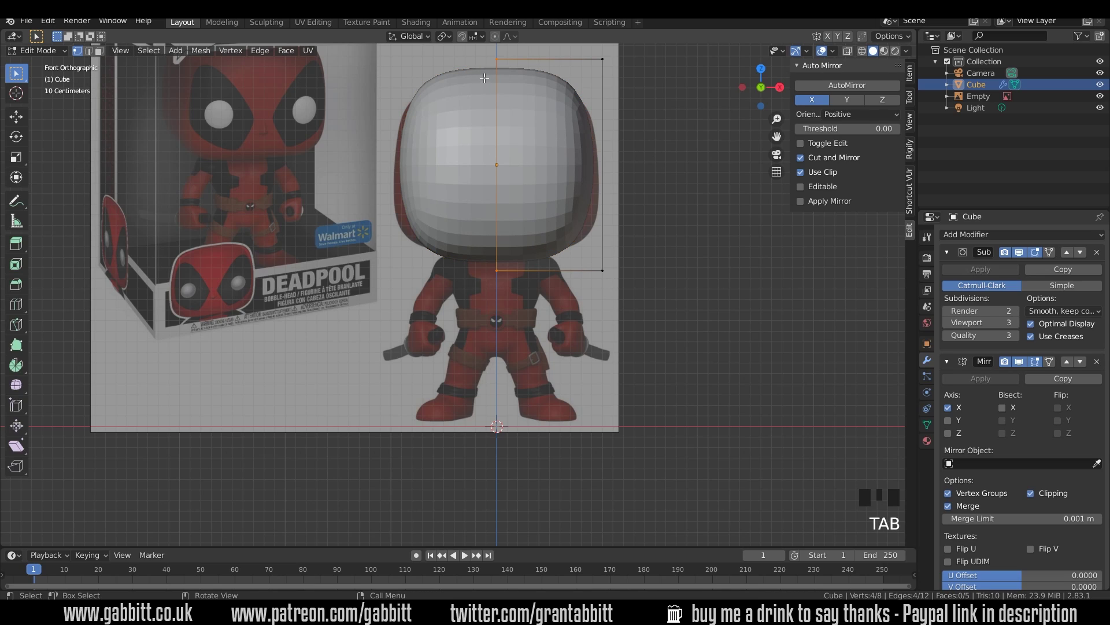
pyautogui.click(947, 253)
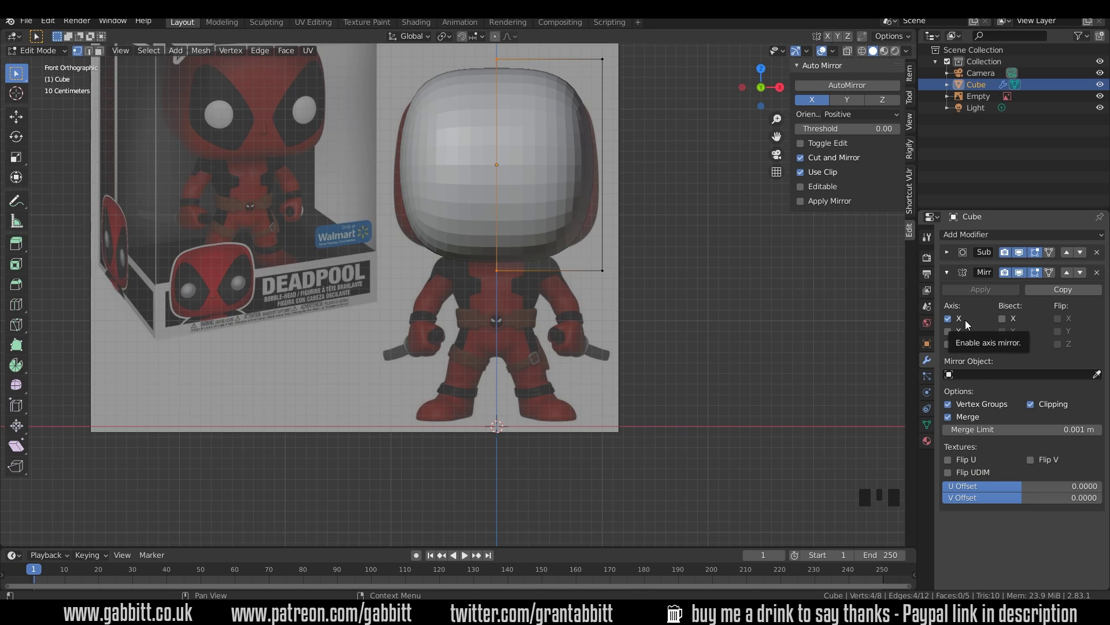
pyautogui.moveTo(686, 199); pyautogui.dragTo(620, 243, button='middle')
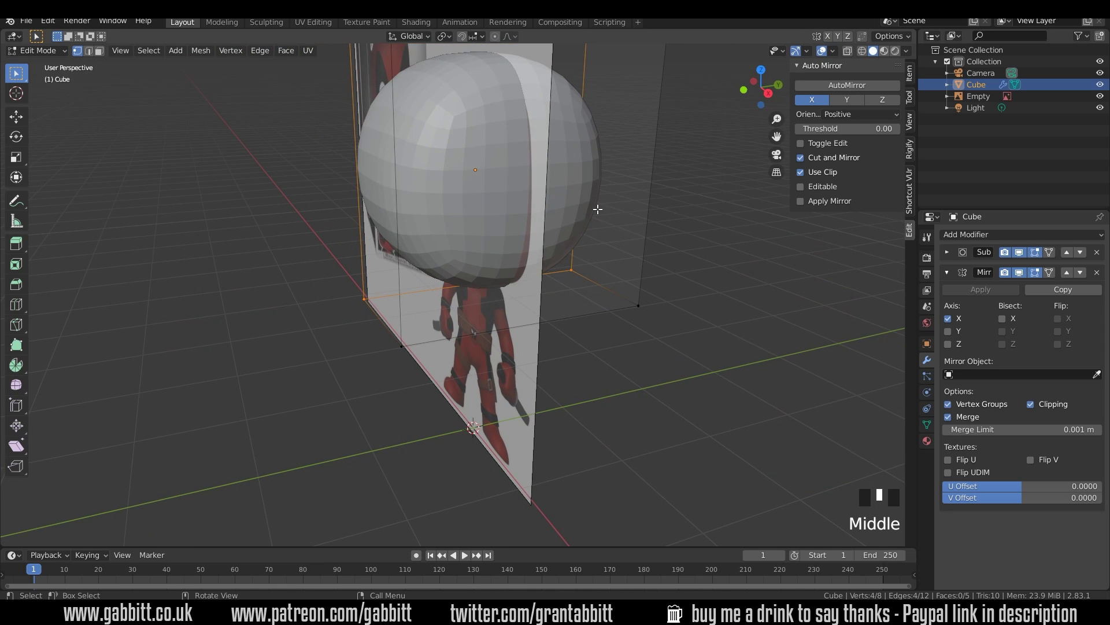
# - Add two centred loop cuts, one horizontal and one vertical, then view from the front
pyautogui.hotkey('ctrl', 'r')
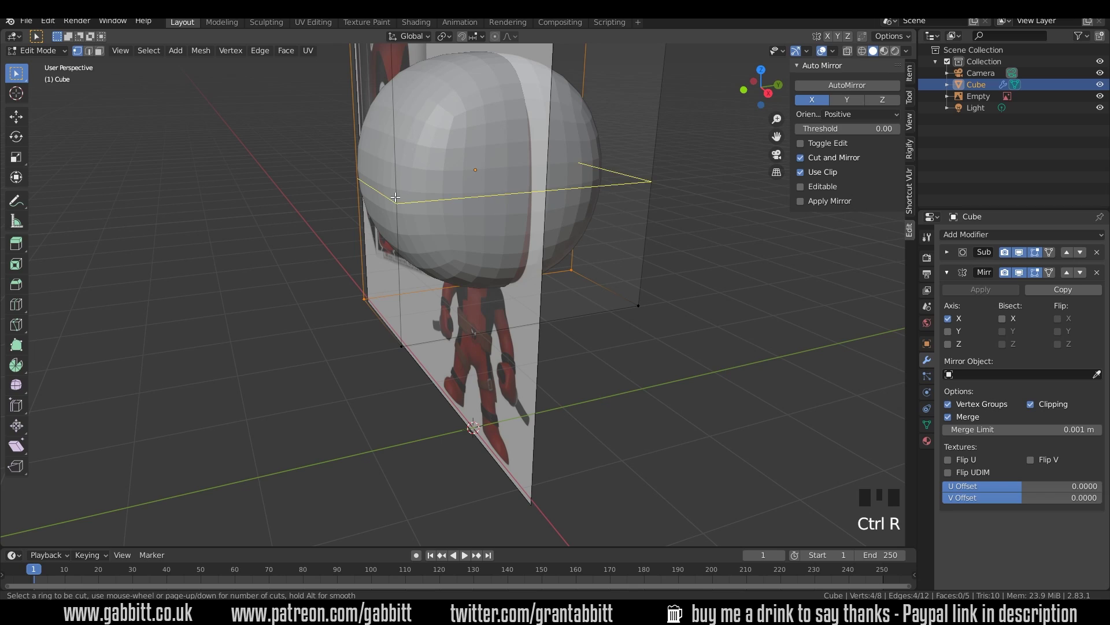
pyautogui.click(398, 196)
pyautogui.rightClick(398, 196)
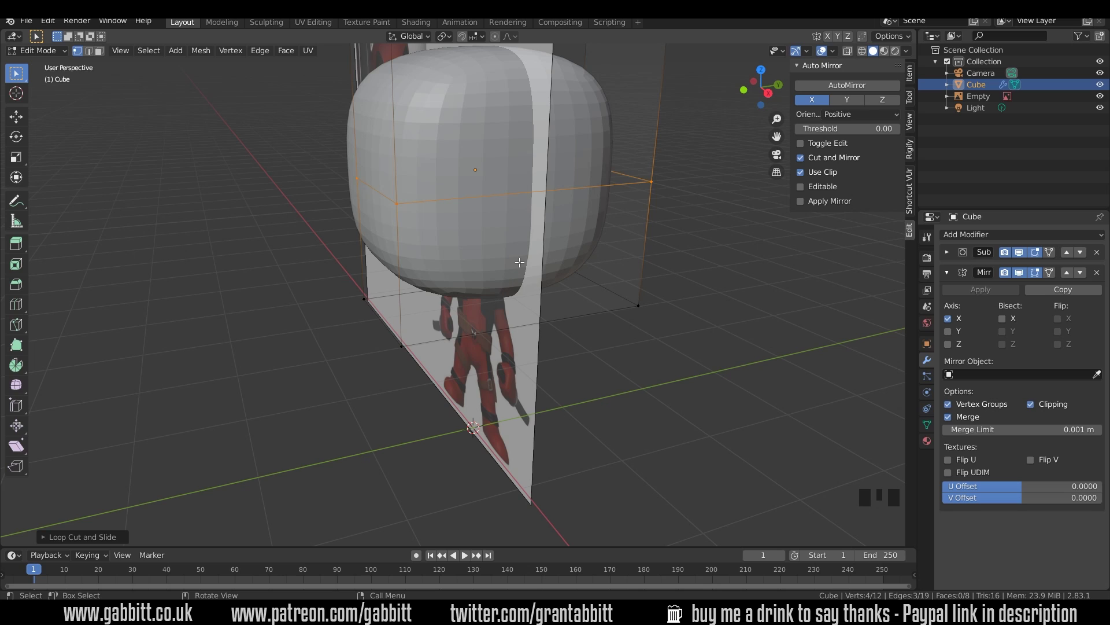
pyautogui.hotkey('ctrl', 'r')
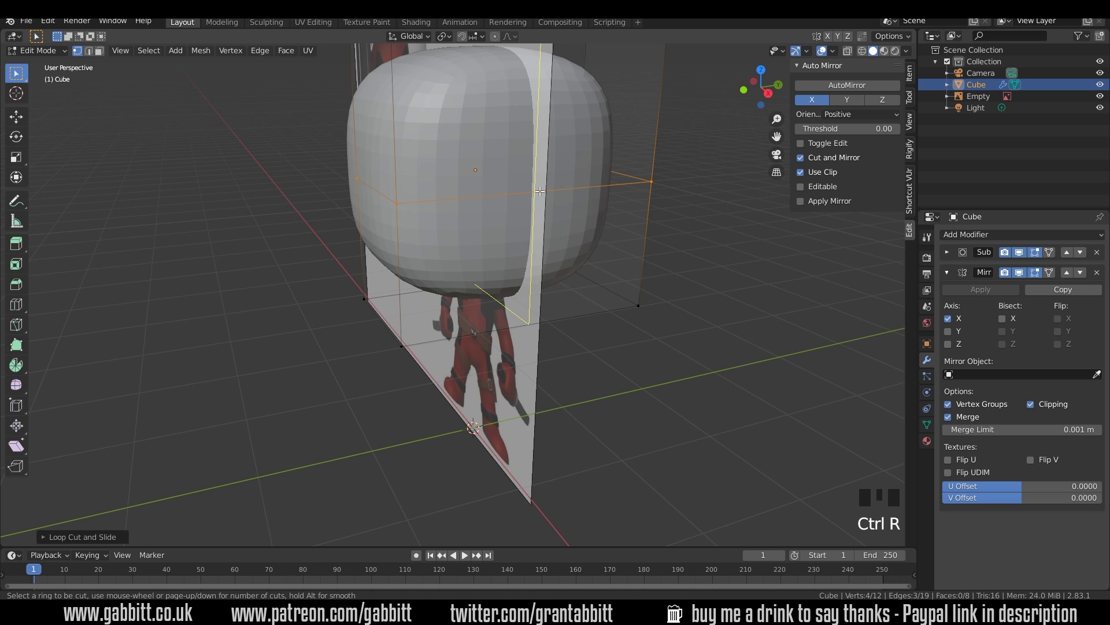
pyautogui.click(540, 191)
pyautogui.rightClick(539, 191)
pyautogui.moveTo(540, 271); pyautogui.dragTo(582, 250, button='middle')
pyautogui.scroll(-2, 581, 273)
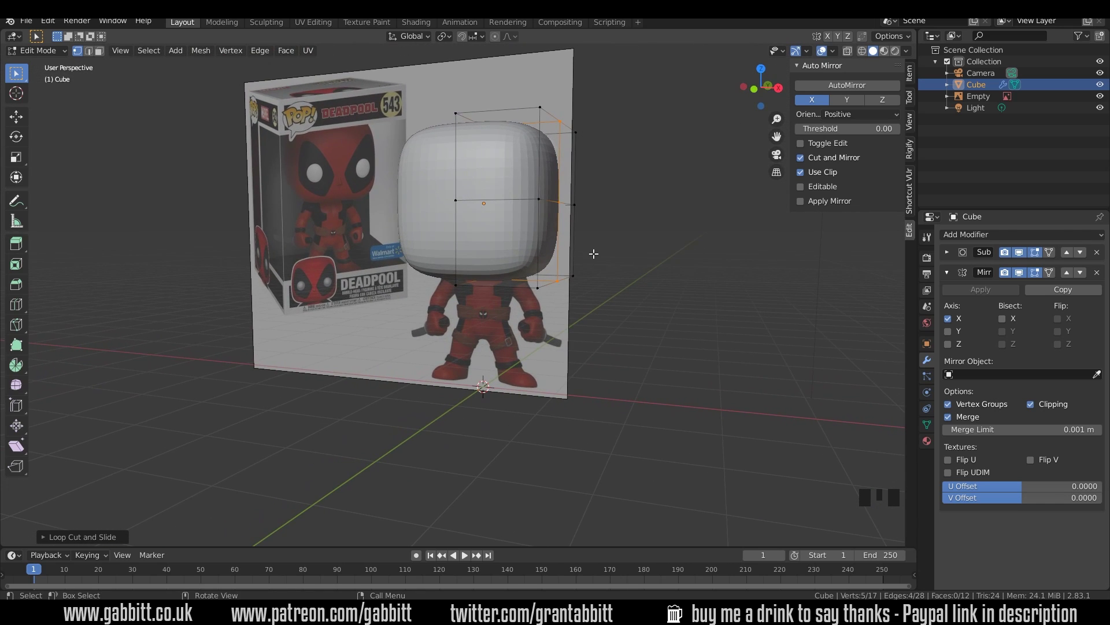
pyautogui.press('KP_1')
# - In wireframe, lower the cage's top vertices and shift the right-side column to fit the reference
pyautogui.click(861, 52)
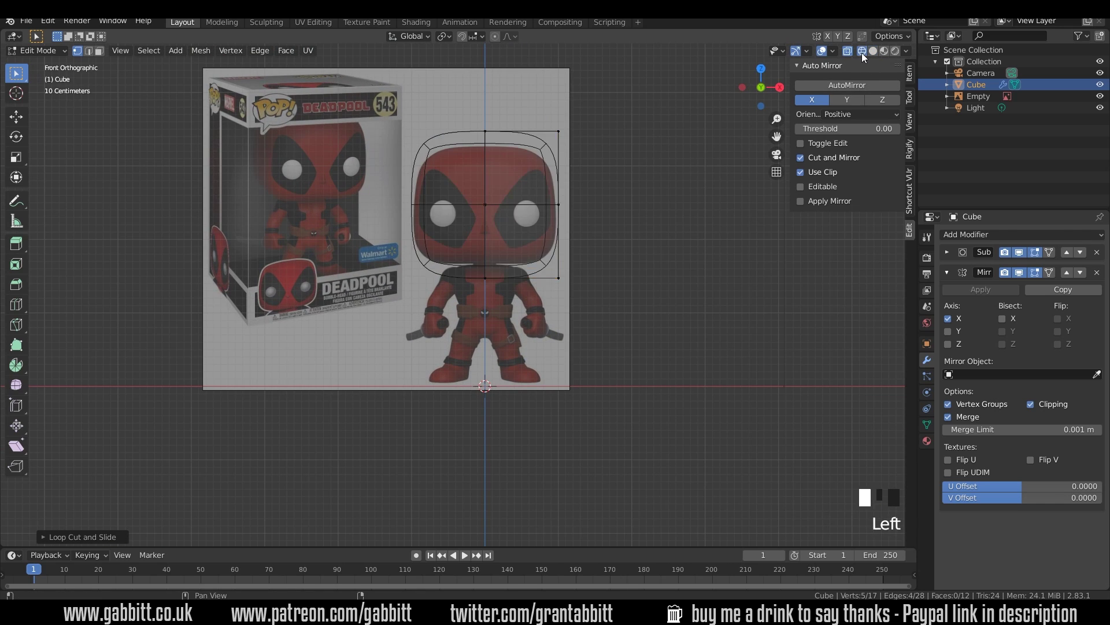
pyautogui.scroll(2, 639, 199)
pyautogui.scroll(1, 641, 184)
pyautogui.moveTo(445, 79); pyautogui.dragTo(595, 145)
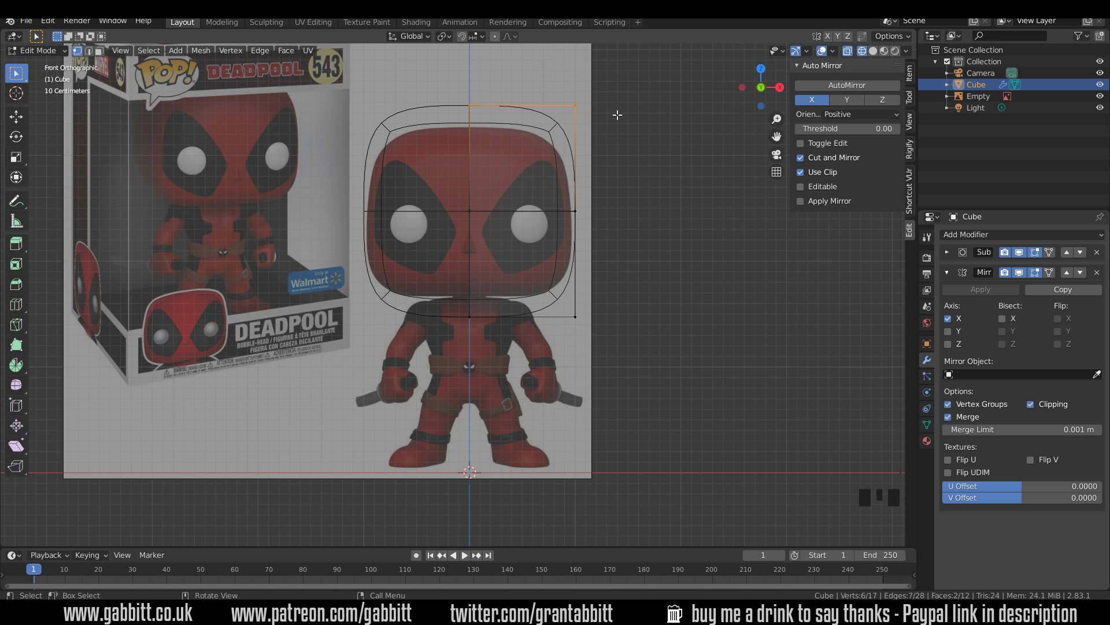
pyautogui.press('g')
pyautogui.press('z')
pyautogui.click(624, 136)
pyautogui.moveTo(548, 99); pyautogui.dragTo(636, 353)
pyautogui.press('g')
pyautogui.click(630, 347)
# - Raise the bottom edge and reposition the lower-right corner vertex to match the head outline
pyautogui.moveTo(599, 287); pyautogui.dragTo(421, 357)
pyautogui.press('g')
pyautogui.press('z')
pyautogui.click(595, 301)
pyautogui.moveTo(543, 272); pyautogui.dragTo(607, 320)
pyautogui.press('g')
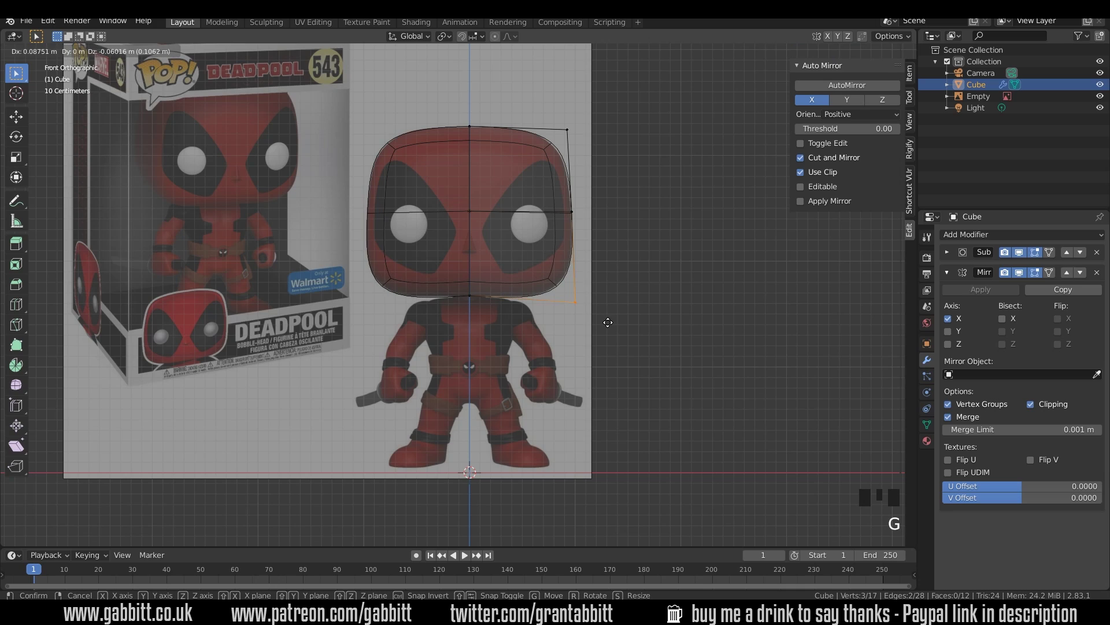
pyautogui.click(607, 321)
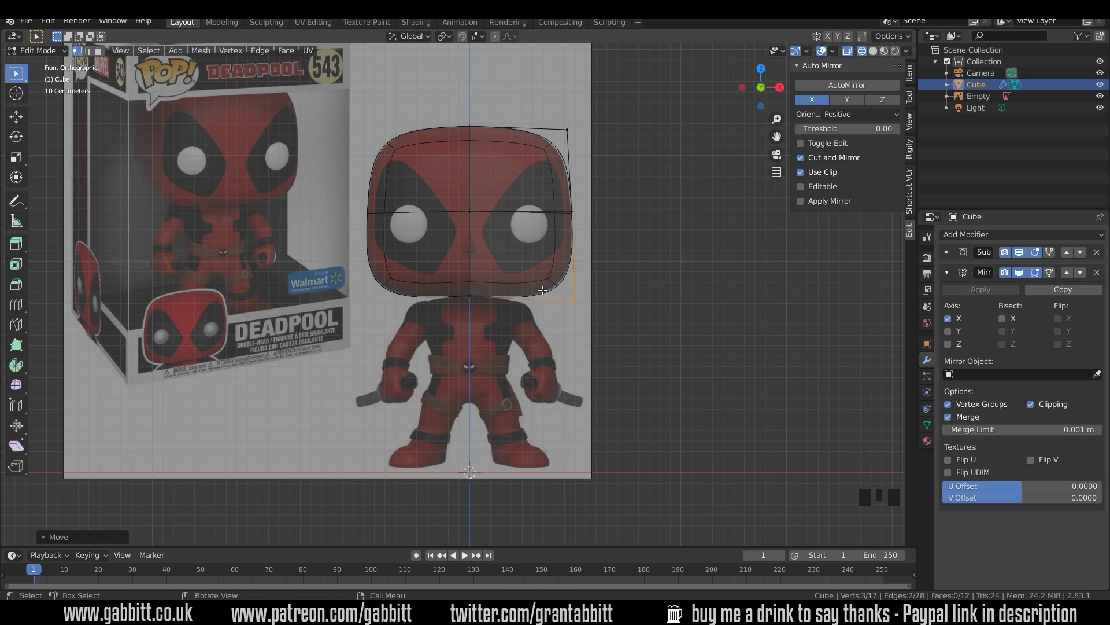
# - Check the shape in solid shading, then tuck the lower-right corner vertices slightly inward
pyautogui.click(872, 50)
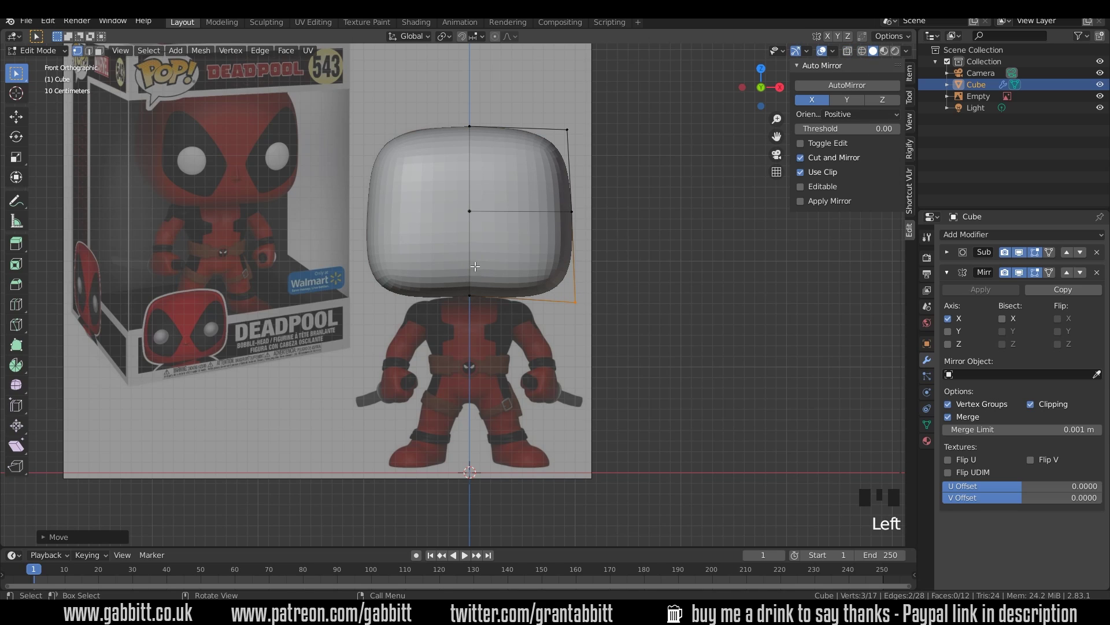
pyautogui.click(585, 278)
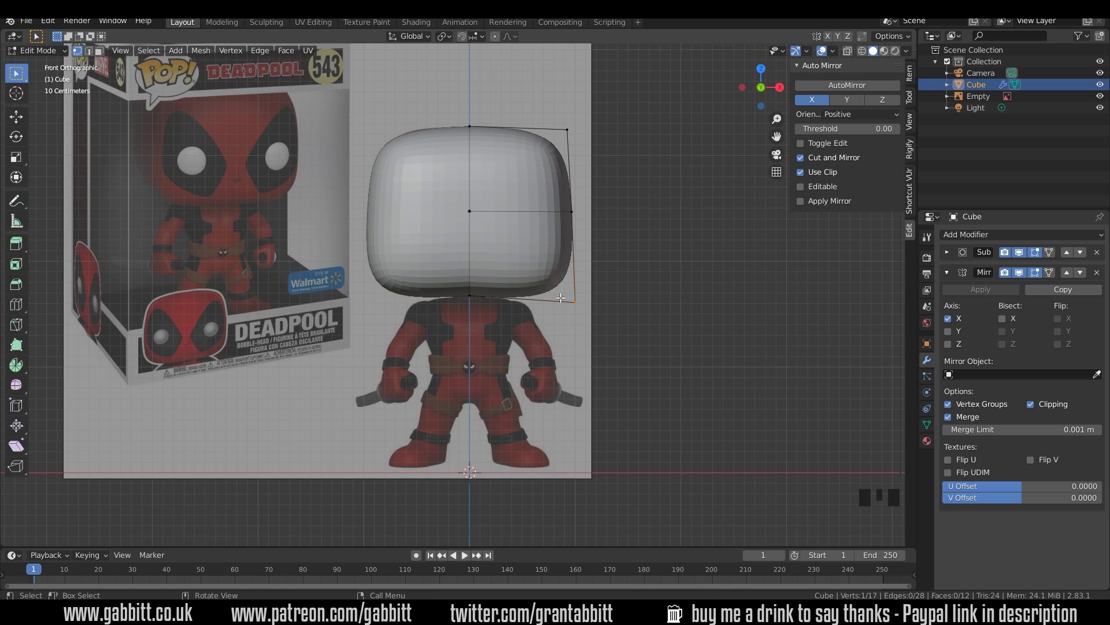
pyautogui.click(848, 51)
pyautogui.moveTo(558, 255); pyautogui.dragTo(618, 352)
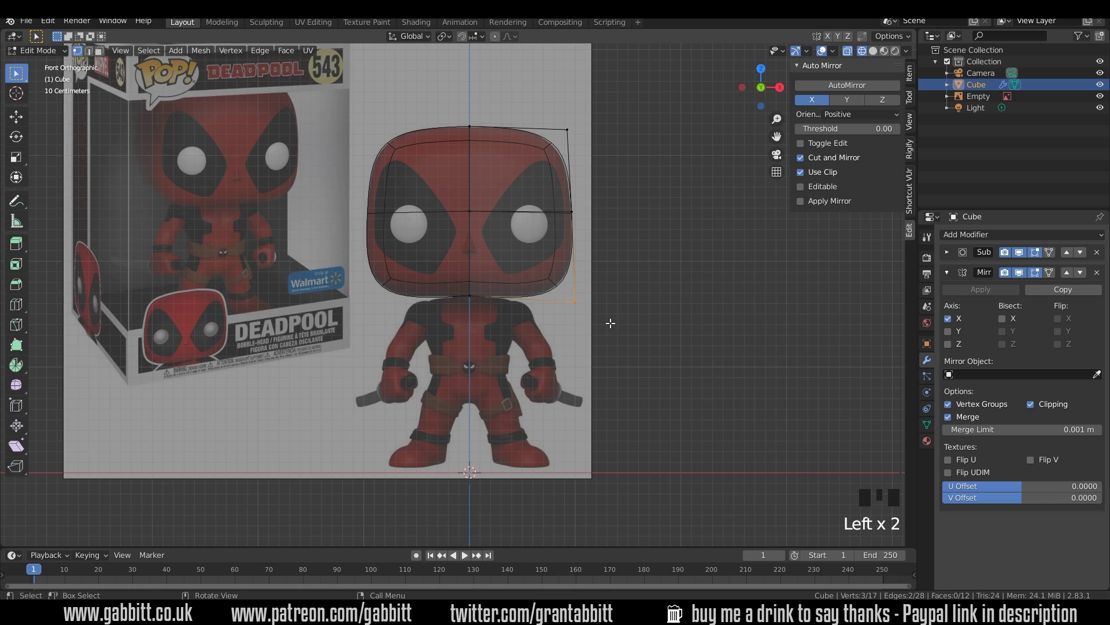
pyautogui.press('g')
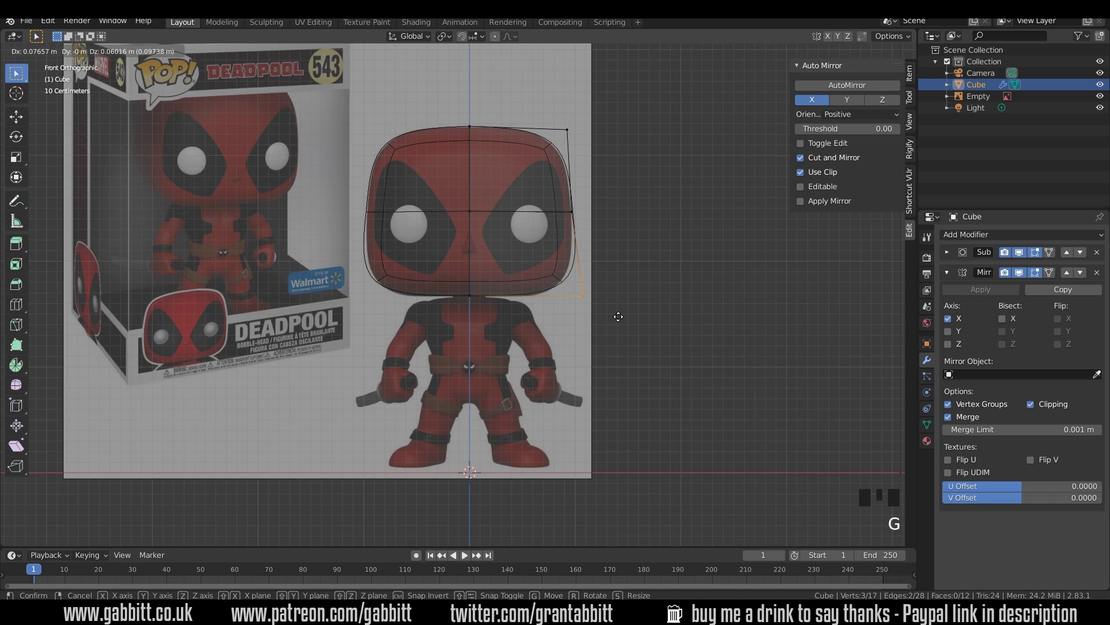
pyautogui.click(614, 315)
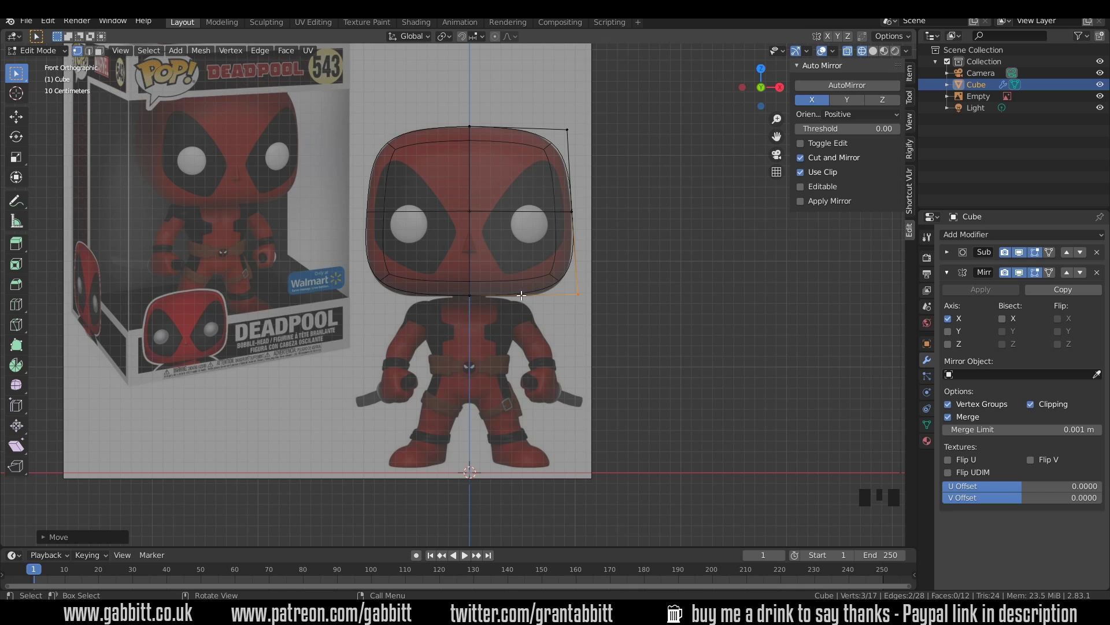
# - Add a centred vertical edge loop through the eye area and pull bottom-right vertices inward
pyautogui.hotkey('ctrl', 'r')
pyautogui.click(513, 215)
pyautogui.rightClick(514, 215)
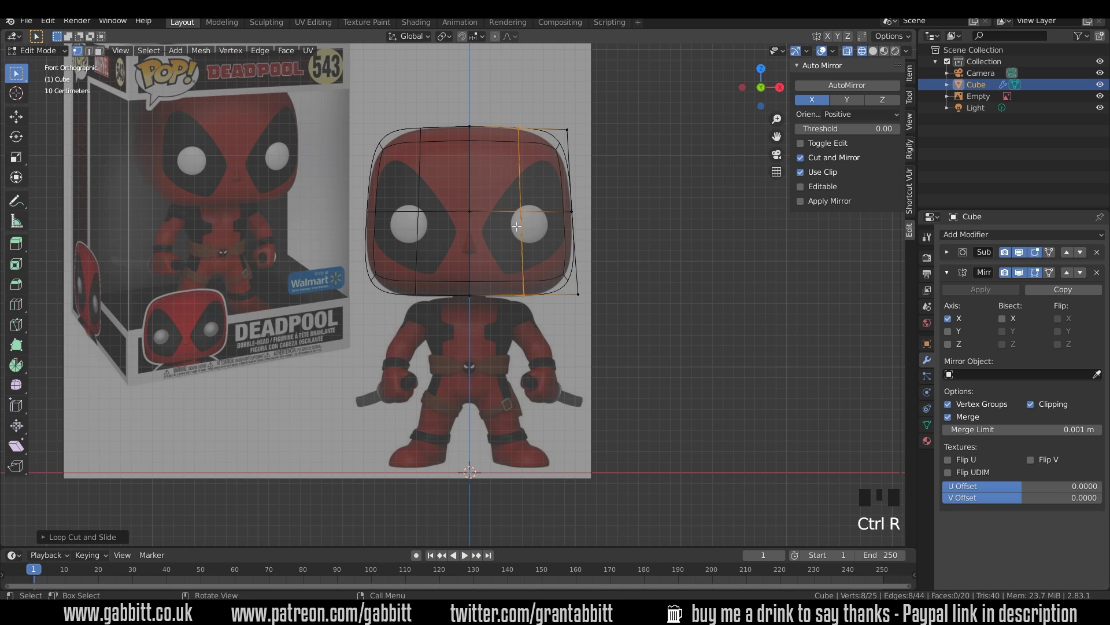
pyautogui.moveTo(541, 281); pyautogui.dragTo(595, 310)
pyautogui.press('g')
pyautogui.click(573, 293)
# - Adjust the top vertices, shifting the new loop's top vertex left to follow the outline
pyautogui.click(524, 295)
pyautogui.press('g')
pyautogui.click(515, 296)
pyautogui.click(531, 137)
pyautogui.press('g')
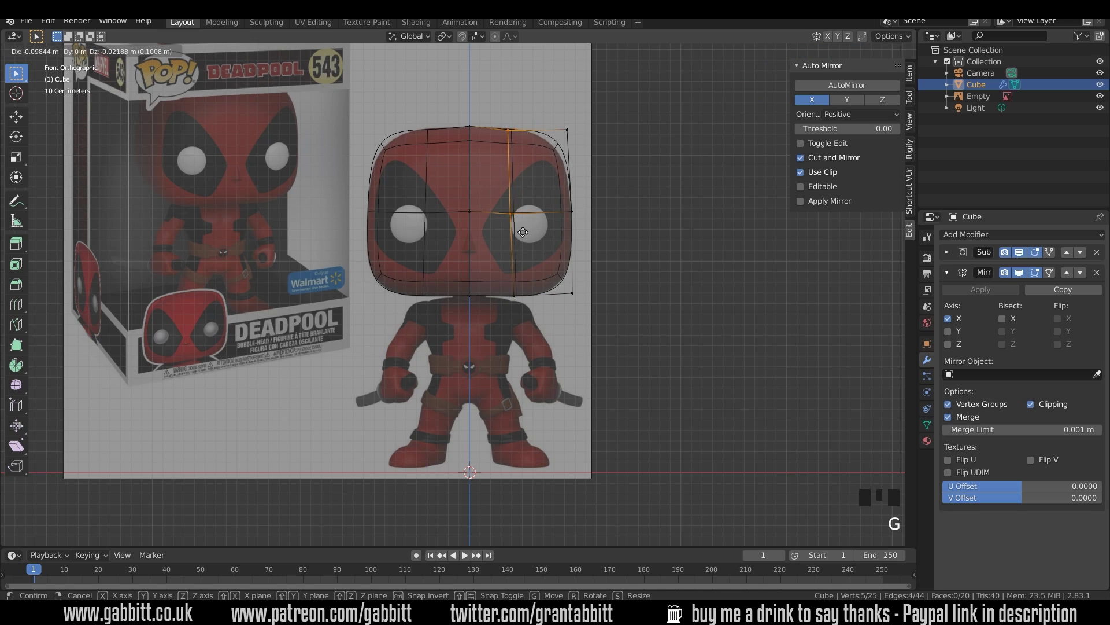
pyautogui.click(588, 159)
pyautogui.press('g')
pyautogui.click(588, 160)
pyautogui.moveTo(650, 240); pyautogui.dragTo(288, 156, button='middle')
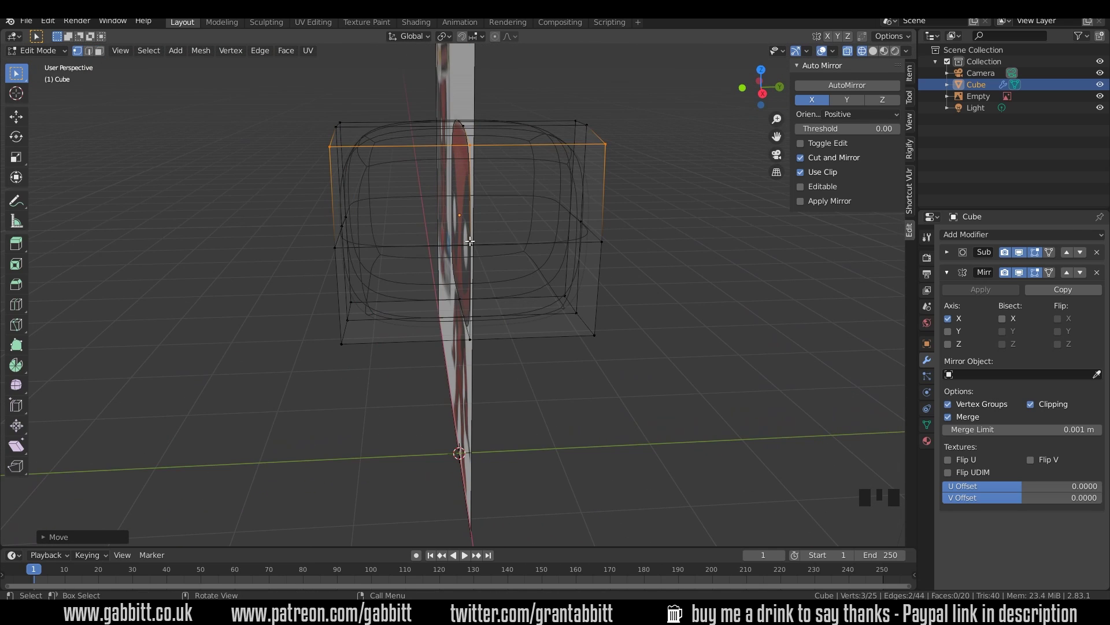
# - Select the whole half-head and scale it to about 0.83 along Y
pyautogui.press('a')
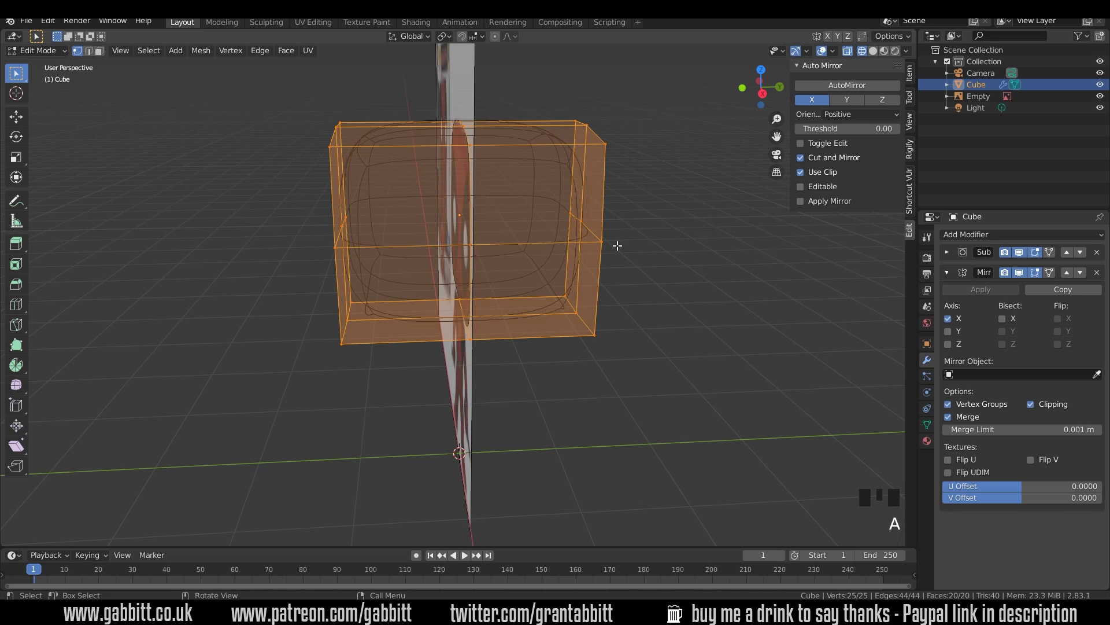
pyautogui.press('s')
pyautogui.press('y')
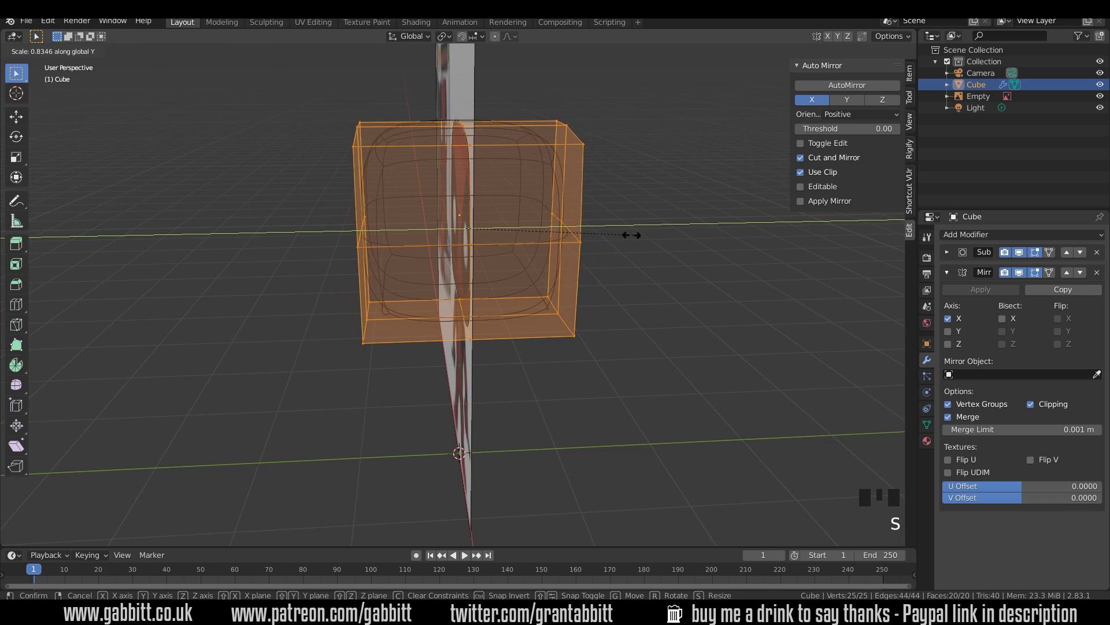
pyautogui.click(625, 234)
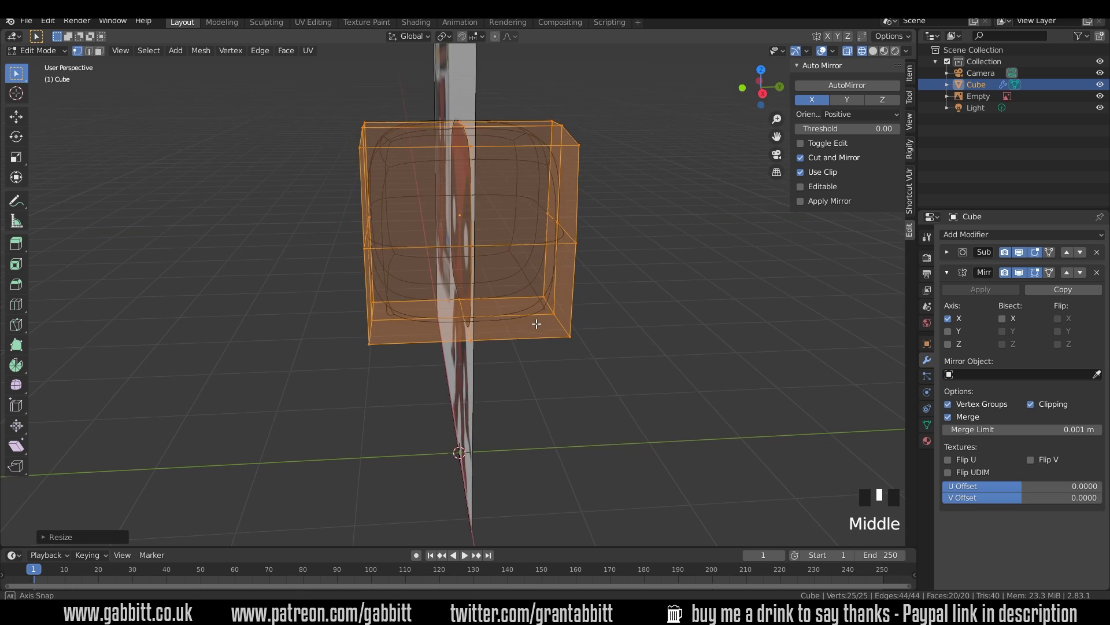
pyautogui.moveTo(546, 317); pyautogui.dragTo(558, 318, button='middle')
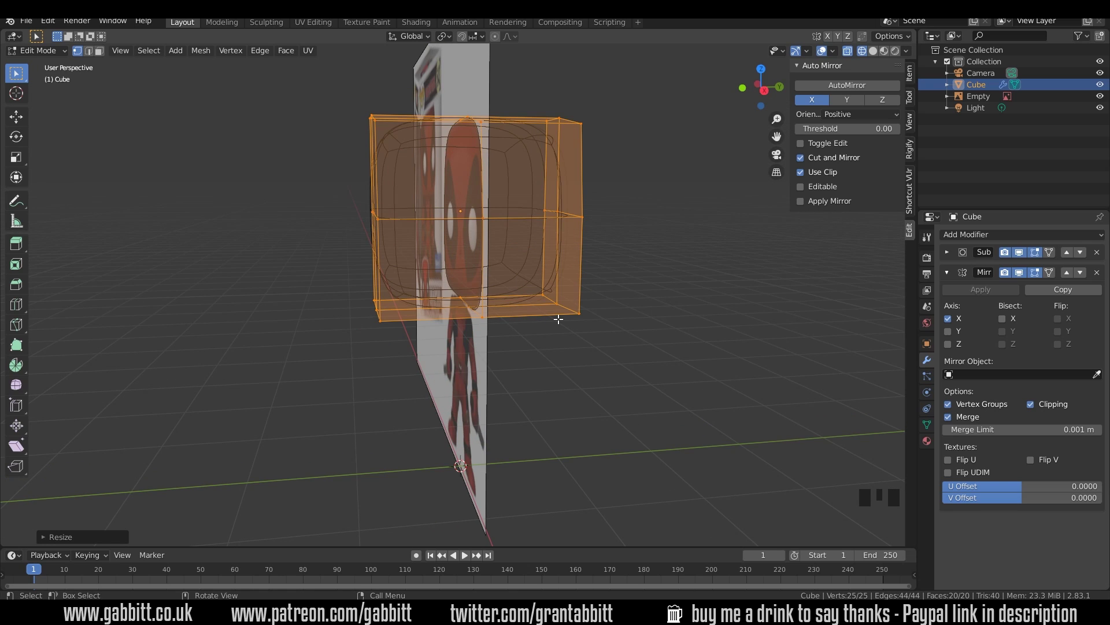
pyautogui.moveTo(558, 319); pyautogui.dragTo(603, 356, button='middle')
pyautogui.moveTo(661, 323); pyautogui.dragTo(657, 322, button='middle')
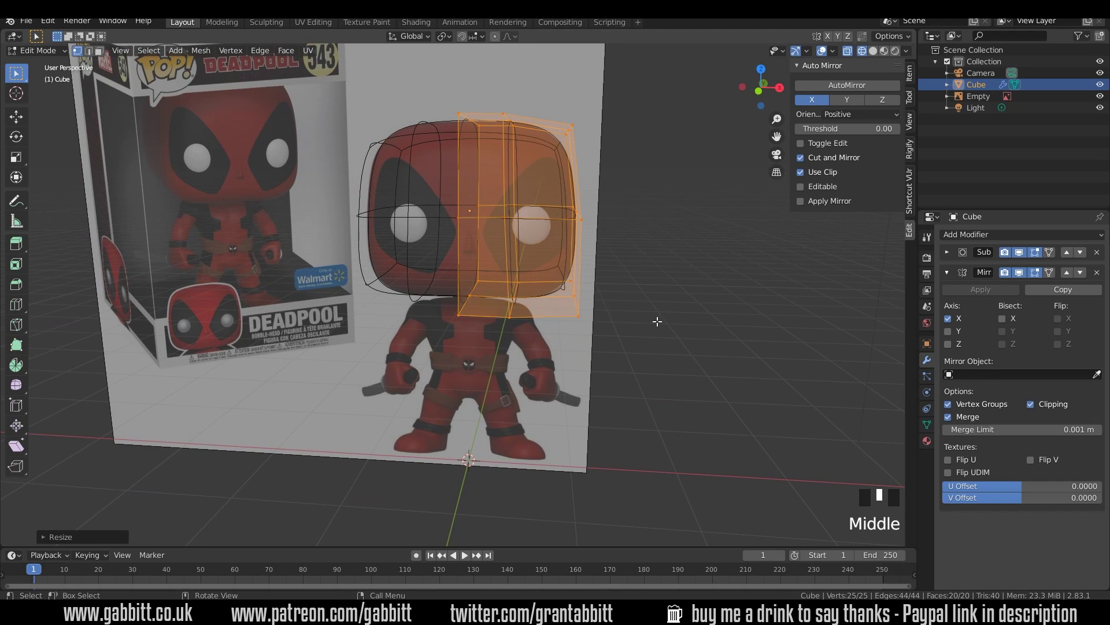
# - In solid shading, push the three top corner vertices back along Y
pyautogui.click(872, 51)
pyautogui.moveTo(666, 431)
pyautogui.mouseDown(button='middle')
pyautogui.moveTo(606, 422)
pyautogui.moveTo(404, 174)
pyautogui.mouseUp(button='middle')
pyautogui.moveTo(342, 97); pyautogui.dragTo(402, 137)
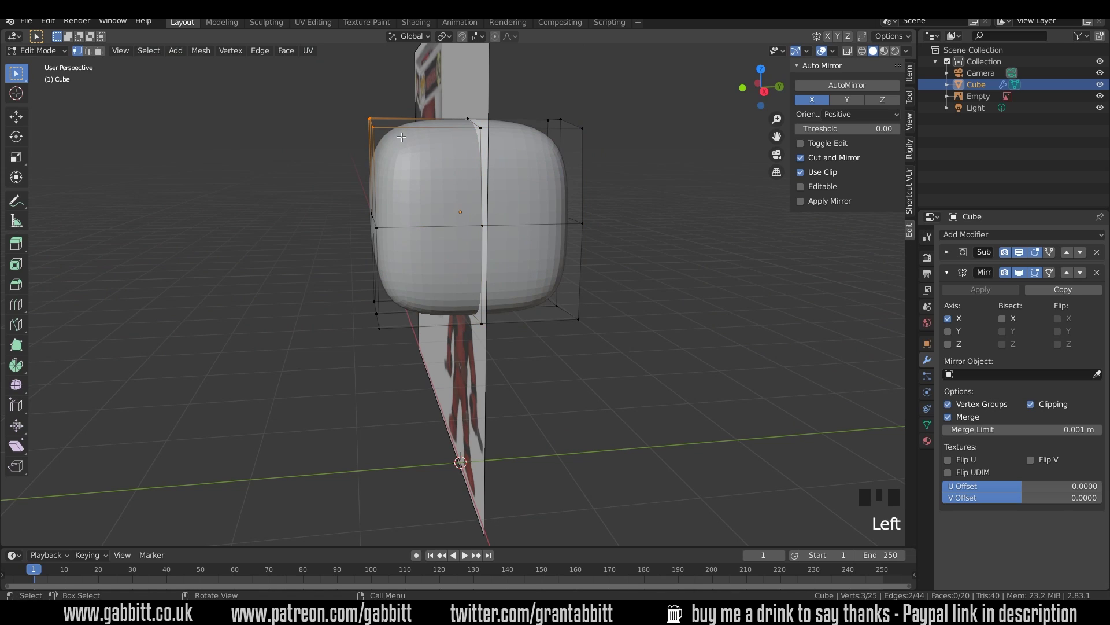
pyautogui.press('g')
pyautogui.hotkey('ctrl', 'z')
pyautogui.moveTo(540, 108); pyautogui.dragTo(613, 203)
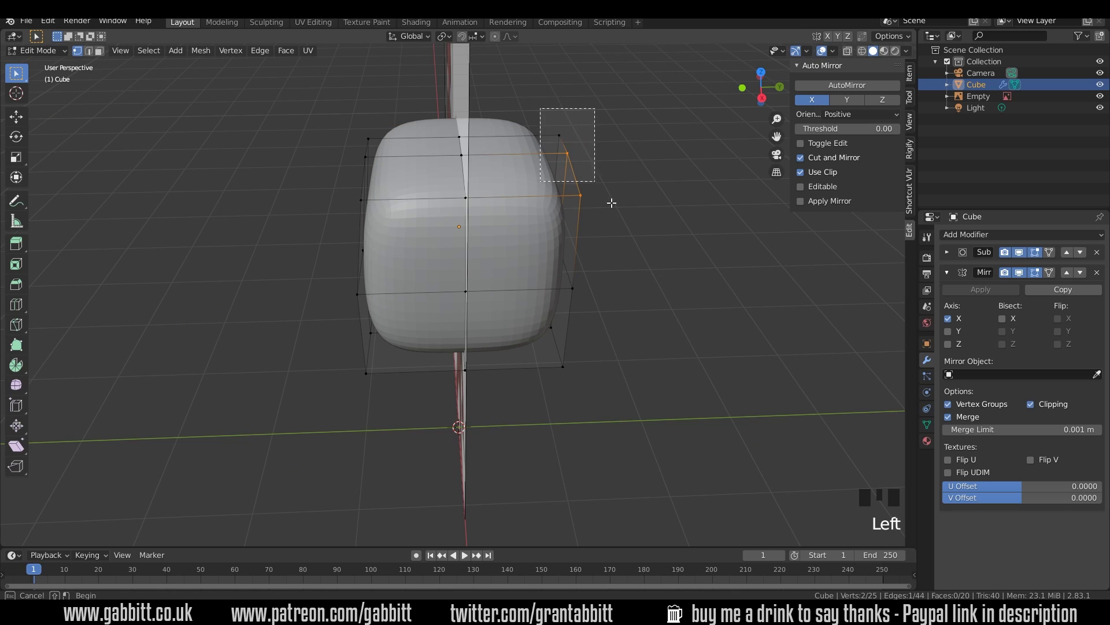
pyautogui.press('g')
pyautogui.middleClick(640, 190)
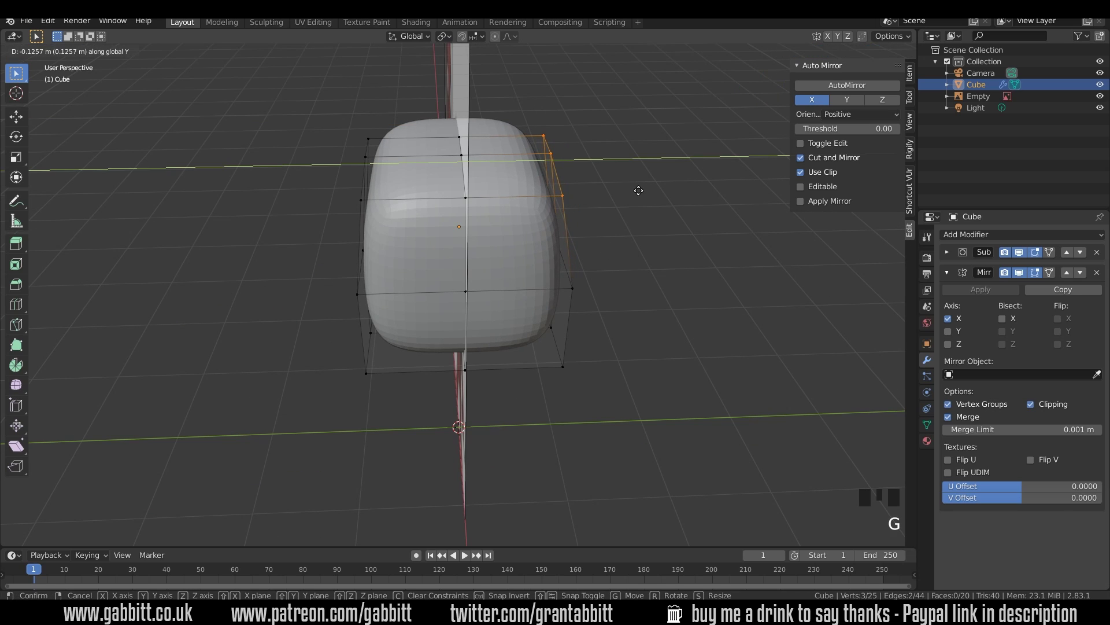
pyautogui.click(630, 211)
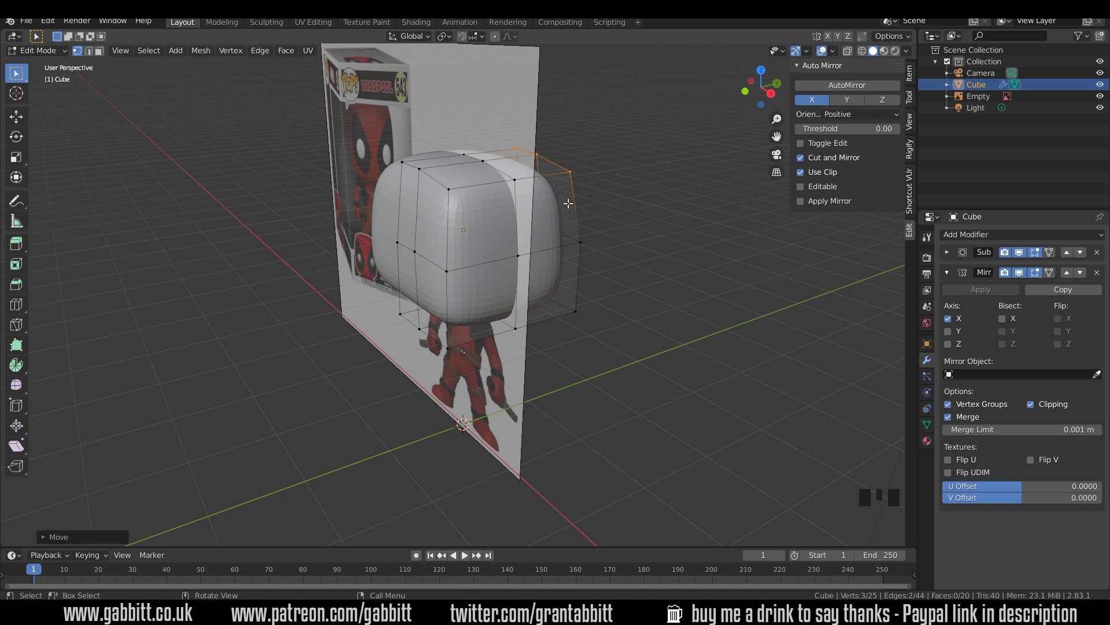
# - Select the two right-side edge loops and scale them to about 0.87 along Y
pyautogui.press('2')
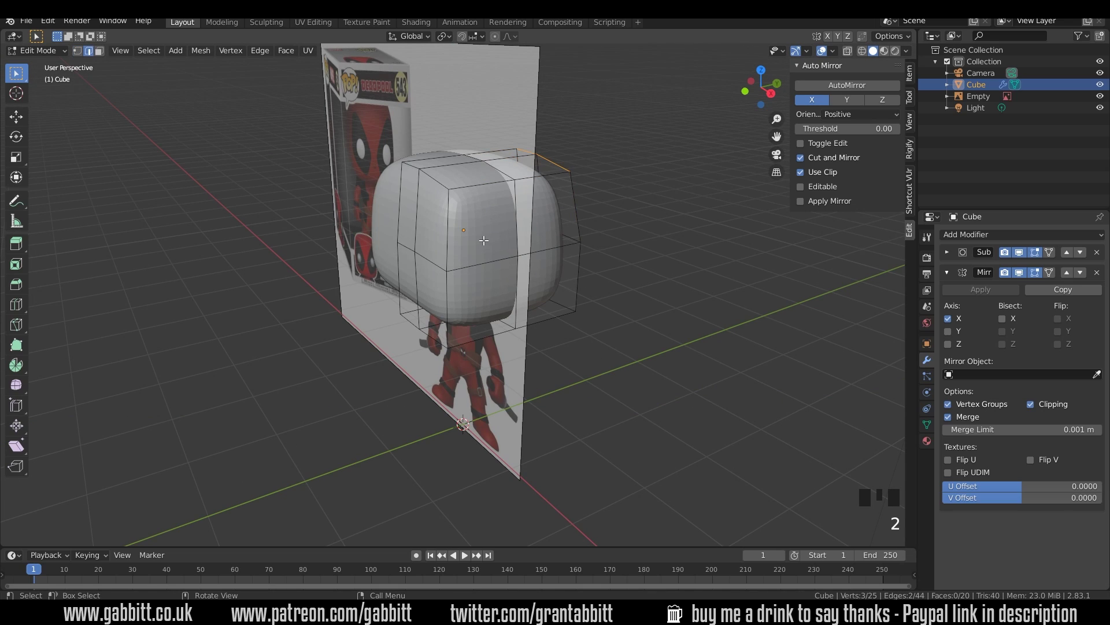
pyautogui.keyDown('alt'); pyautogui.click(449, 229); pyautogui.keyUp('alt')
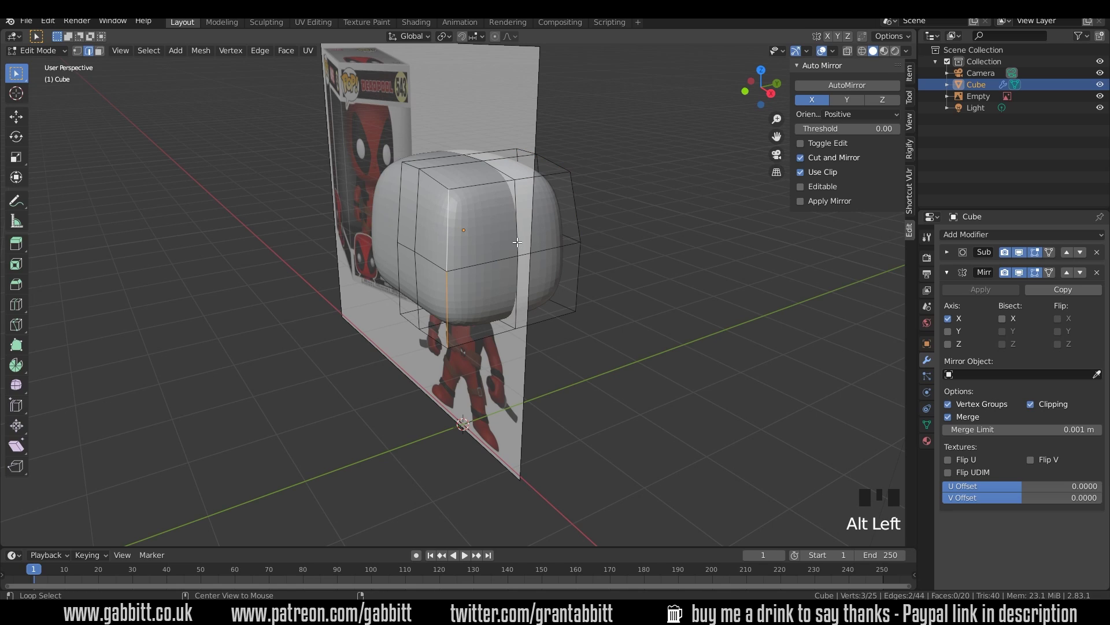
pyautogui.keyDown('alt'); pyautogui.keyDown('shift'); pyautogui.click(578, 209); pyautogui.keyUp('shift'); pyautogui.keyUp('alt')
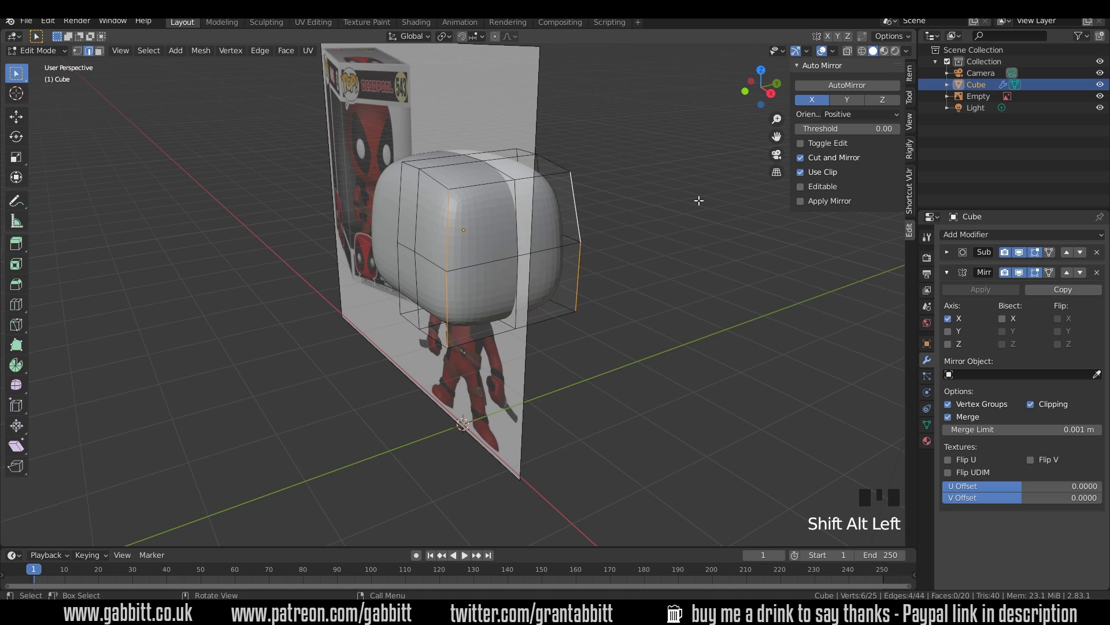
pyautogui.press('s')
pyautogui.press('y')
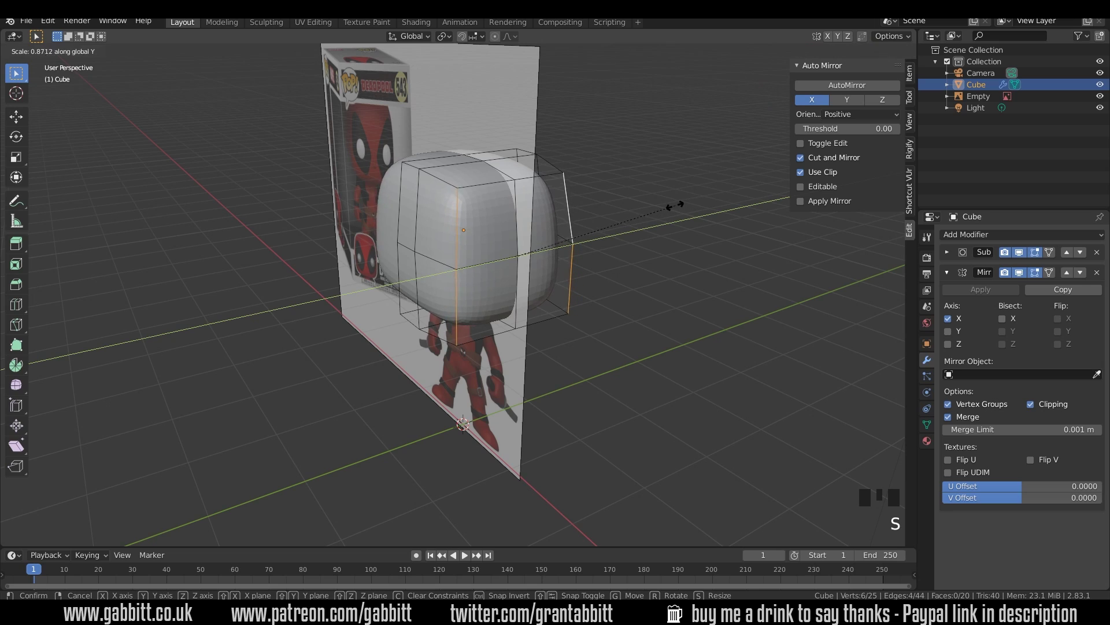
pyautogui.click(670, 207)
pyautogui.moveTo(666, 247)
pyautogui.mouseDown(button='middle')
pyautogui.moveTo(699, 185)
pyautogui.moveTo(695, 232)
pyautogui.moveTo(675, 253)
pyautogui.mouseUp(button='middle')
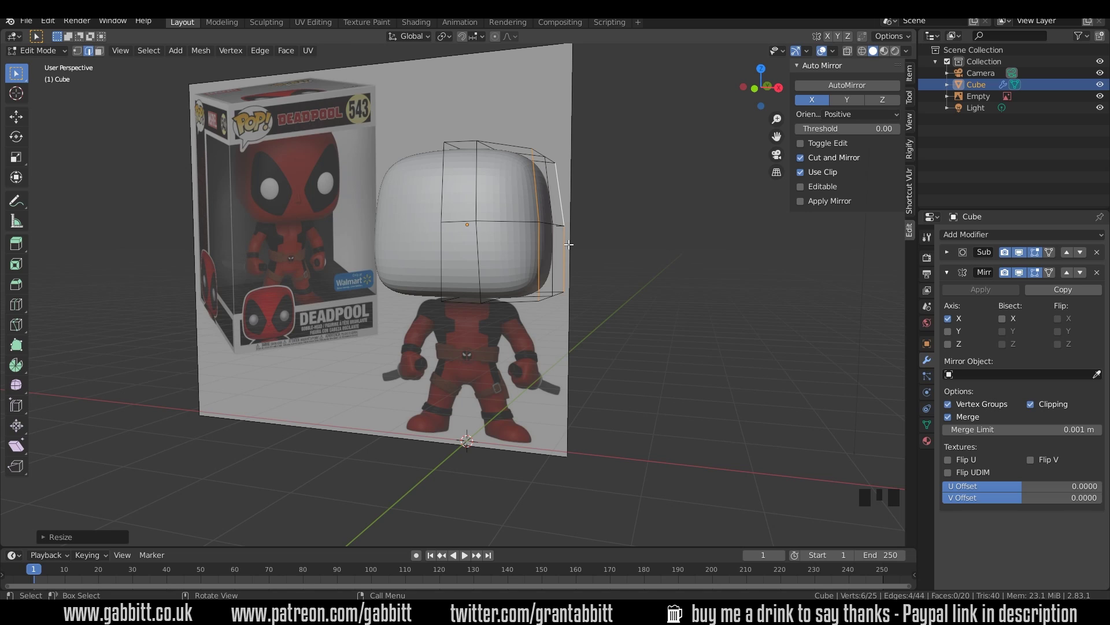
pyautogui.press('KP_1')
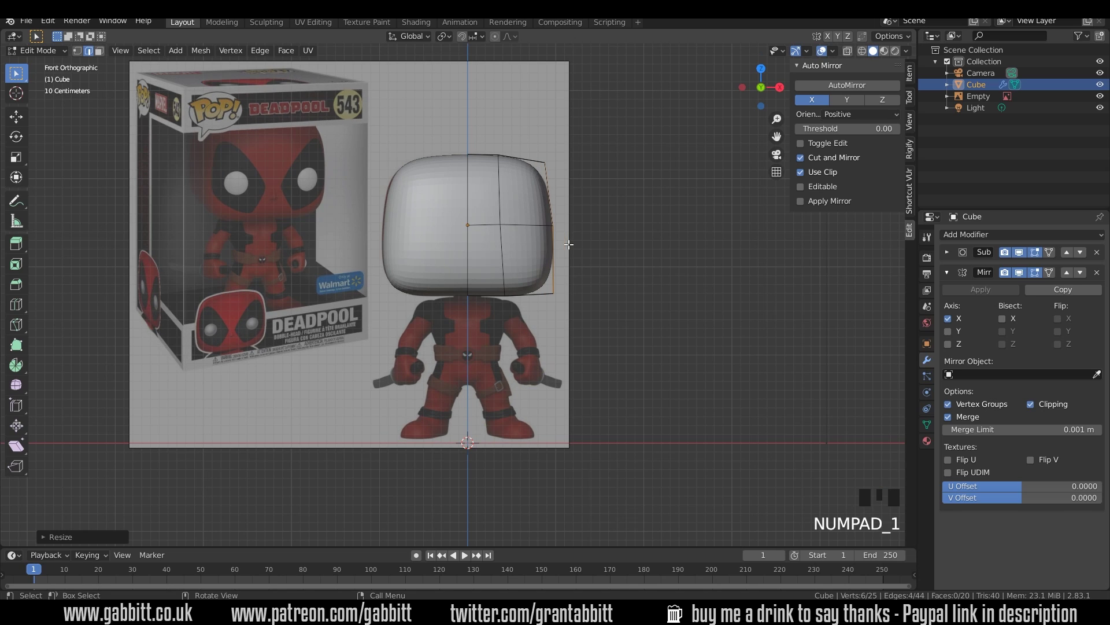
# - Turn on X-ray so the head shows over the reference, then return to Object Mode
pyautogui.click(864, 51)
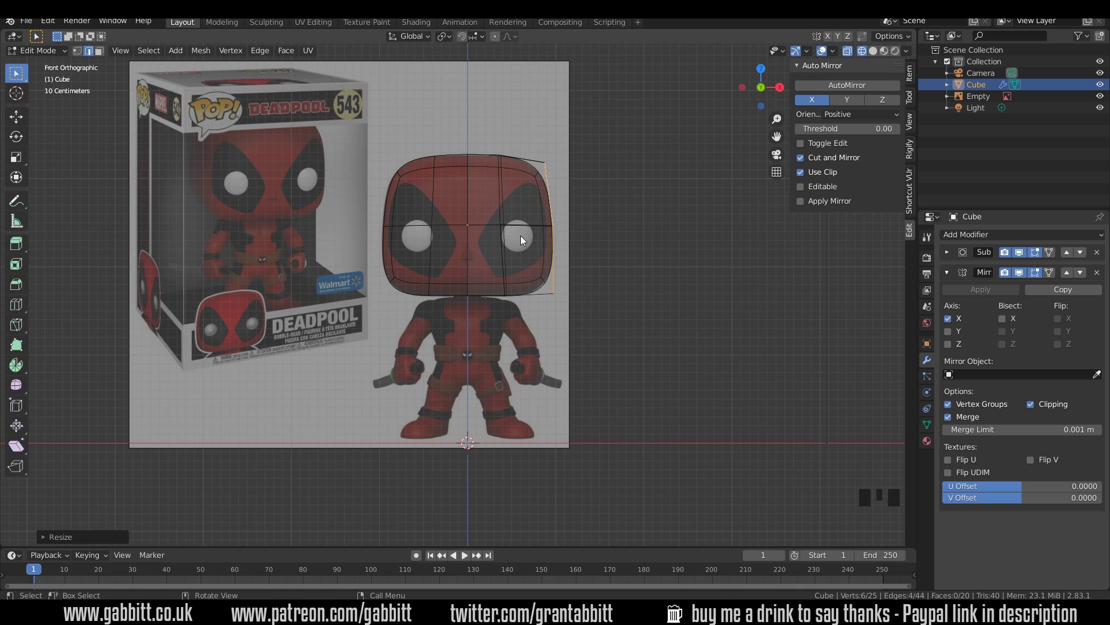
pyautogui.press('Tab')
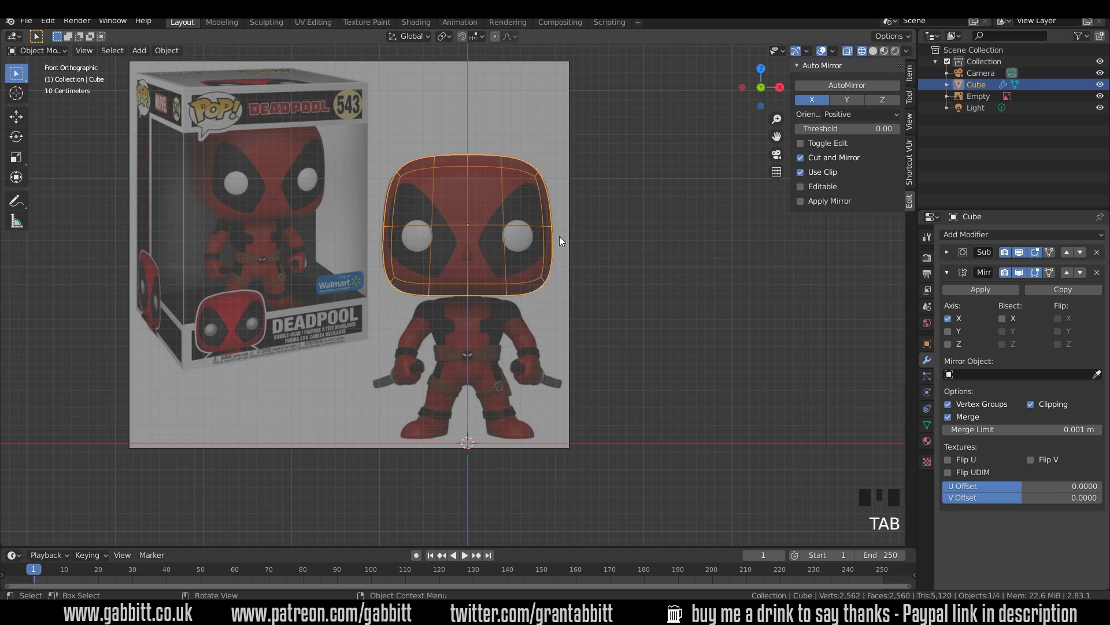
# - Add a UV sphere at the right eye, scale it to about 0.19, and turn off X-ray
pyautogui.keyDown('shift'); pyautogui.rightClick(518, 237); pyautogui.keyUp('shift')
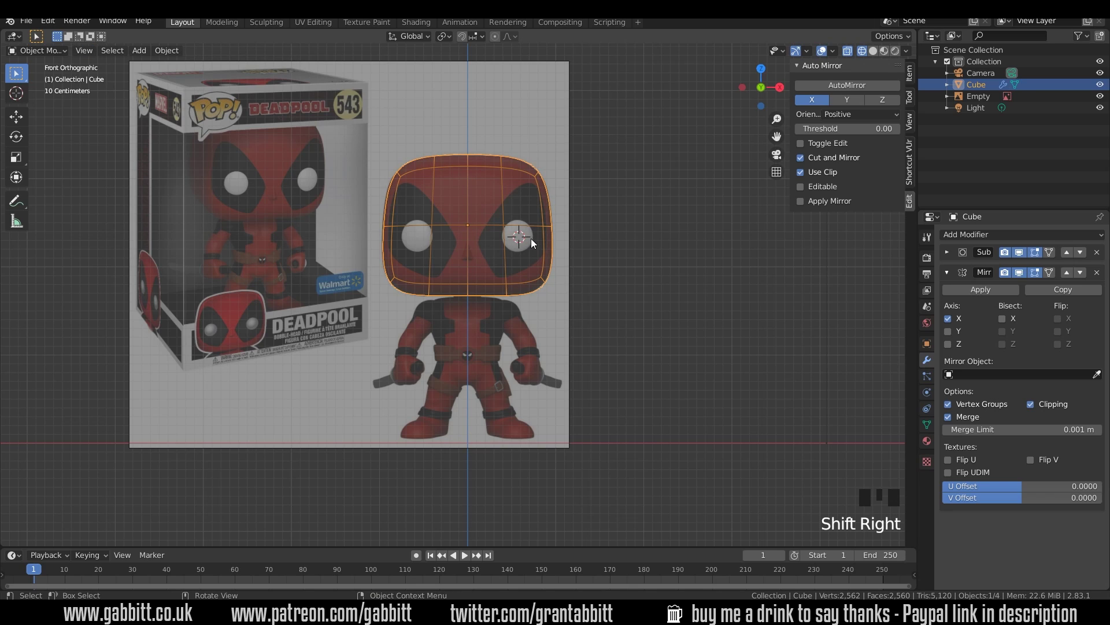
pyautogui.hotkey('shift', 'a')
pyautogui.moveTo(558, 235)
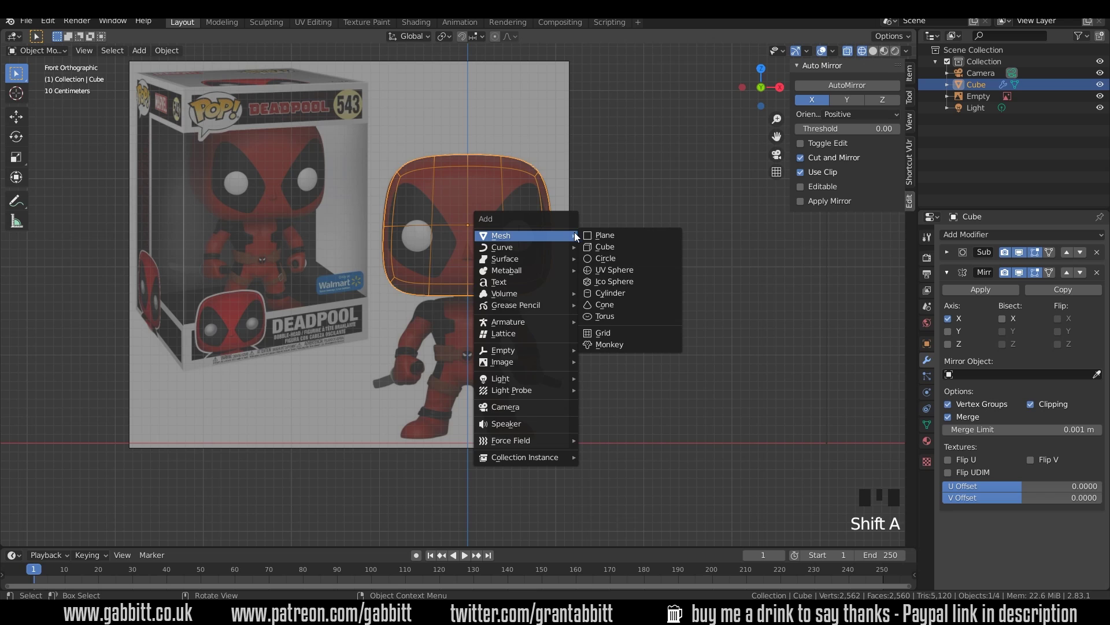
pyautogui.click(612, 270)
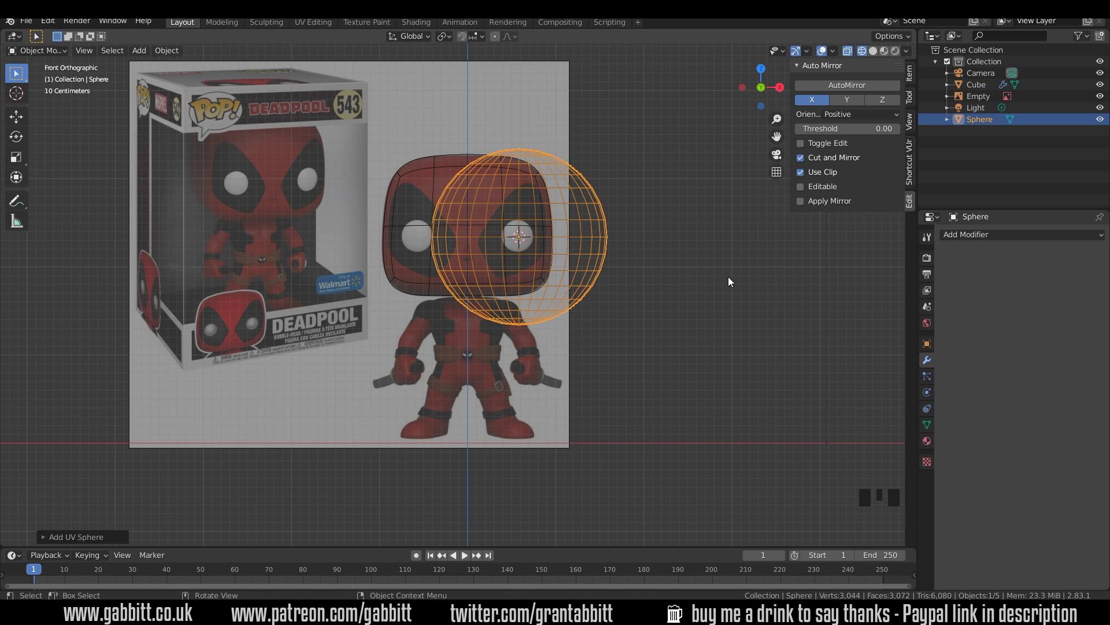
pyautogui.press('s')
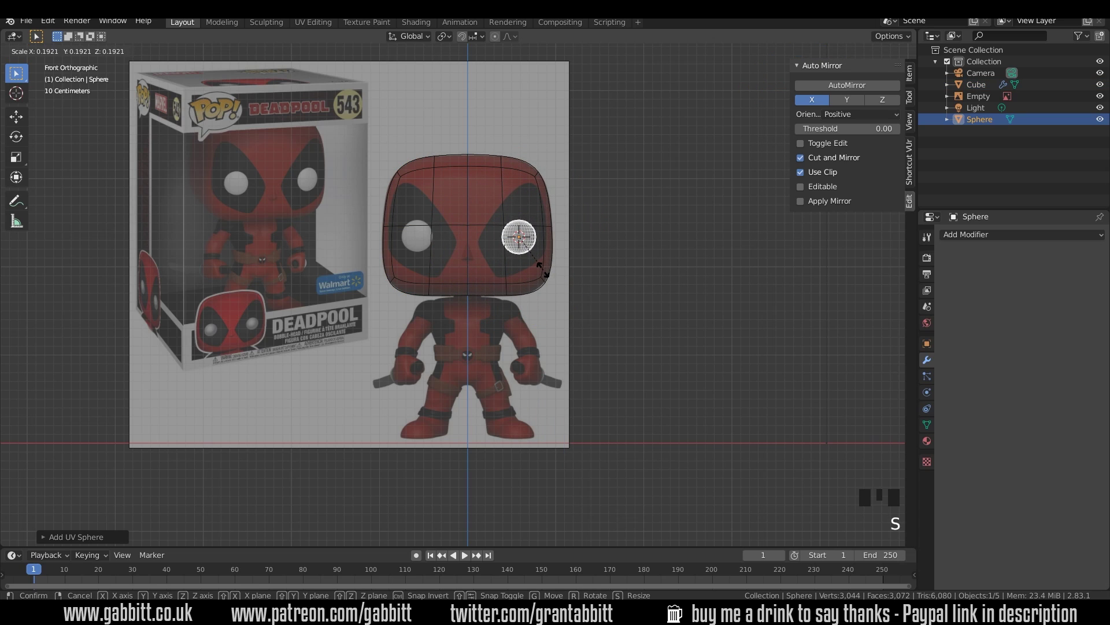
pyautogui.click(548, 270)
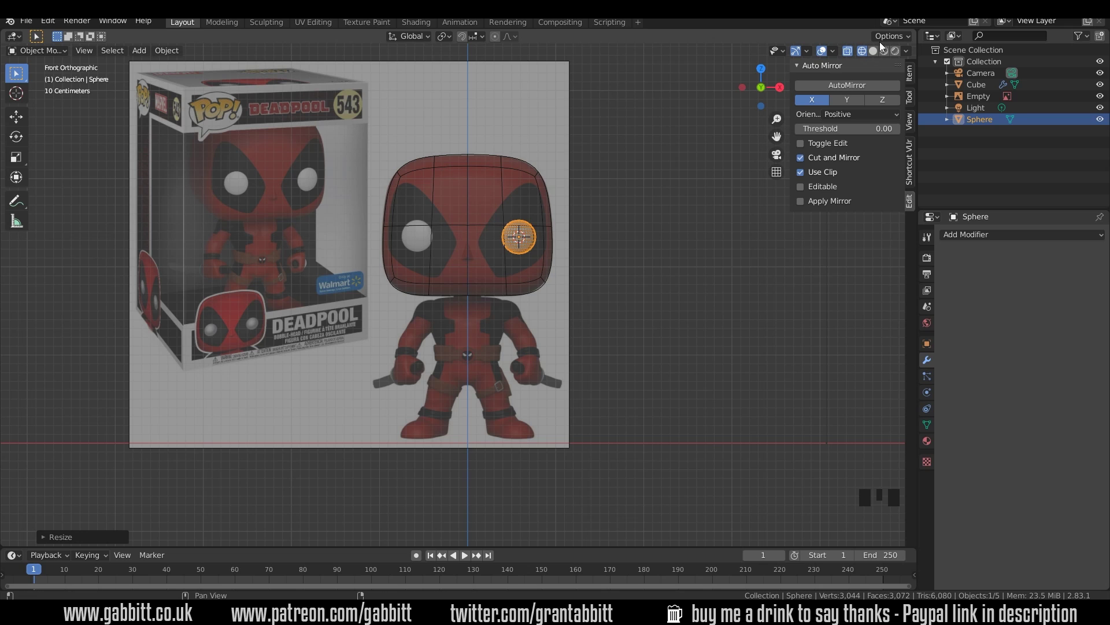
pyautogui.click(848, 51)
pyautogui.moveTo(642, 290); pyautogui.dragTo(523, 342, button='middle')
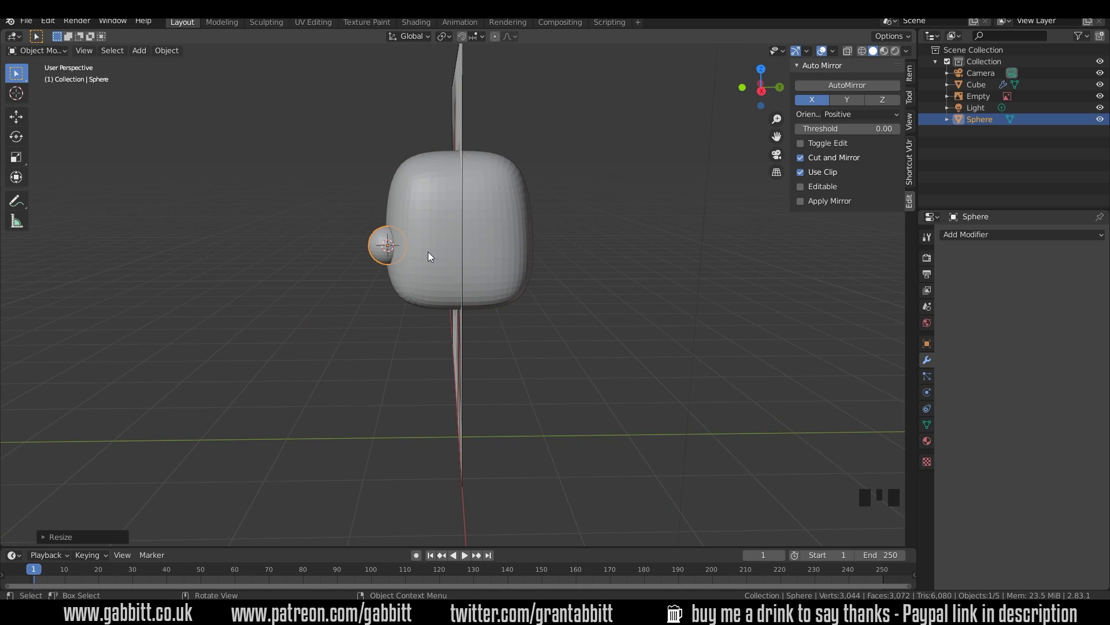
# - Move the eye sphere forward along Y toward the head's front surface
pyautogui.press('g')
pyautogui.press('y')
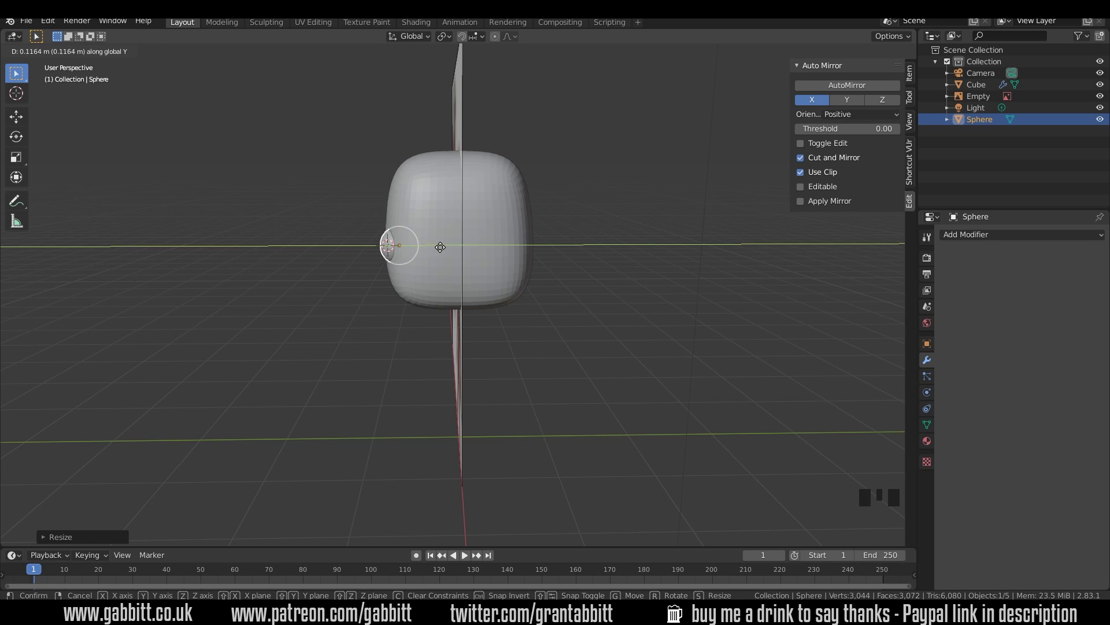
pyautogui.click(439, 248)
pyautogui.moveTo(440, 249); pyautogui.dragTo(520, 239, button='middle')
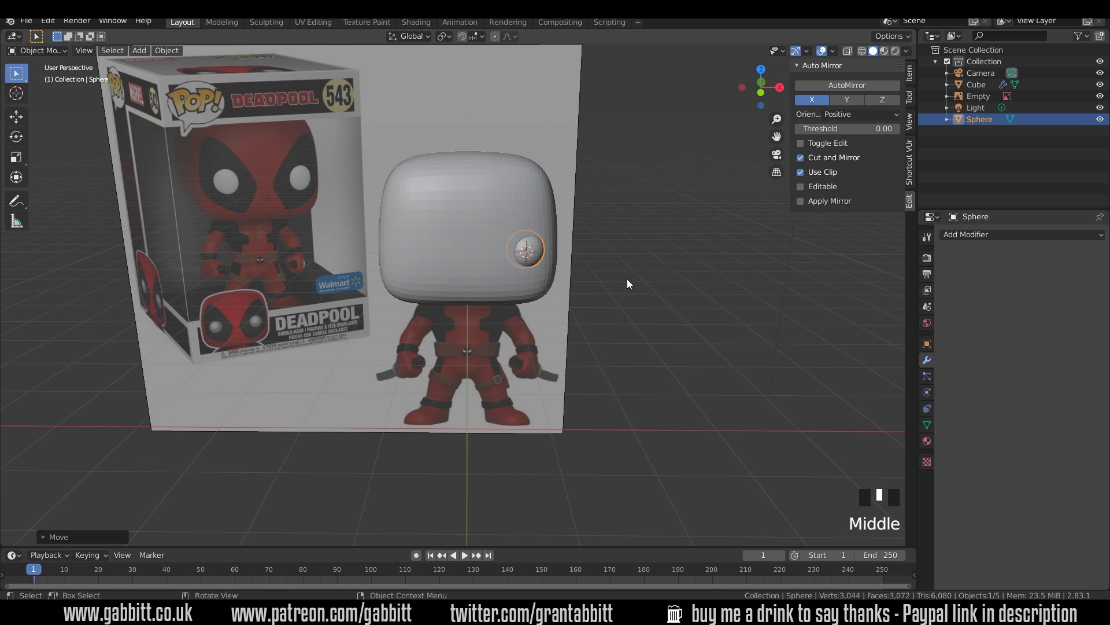
pyautogui.moveTo(627, 279); pyautogui.dragTo(519, 290, button='middle')
# - Shrink the eye sphere slightly, undo a stray move, and select the head
pyautogui.press('s')
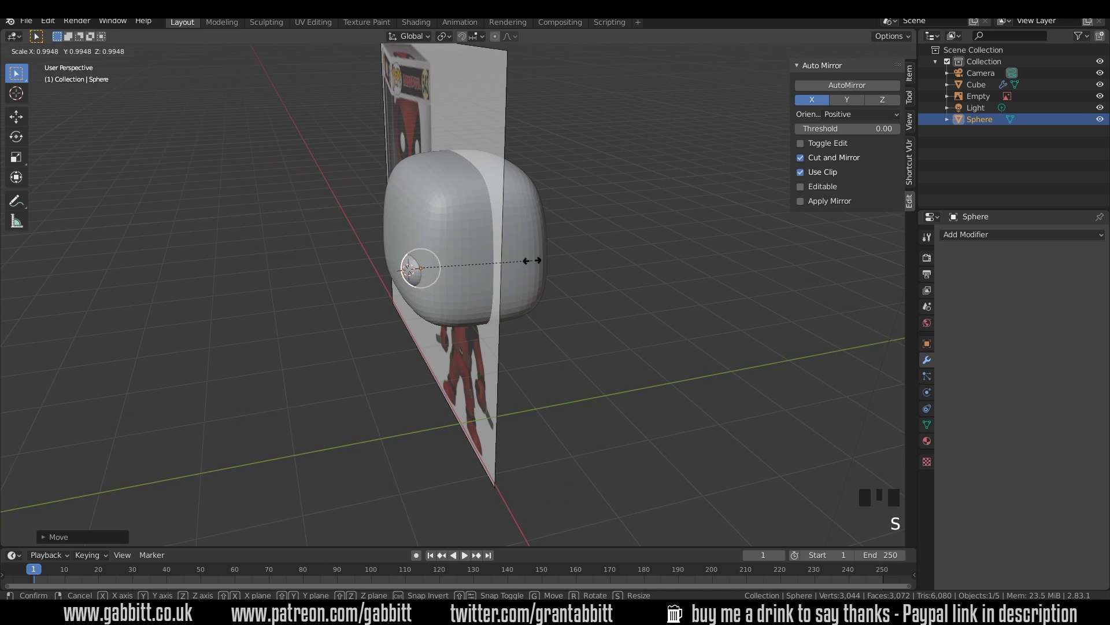
pyautogui.click(481, 265)
pyautogui.press('g')
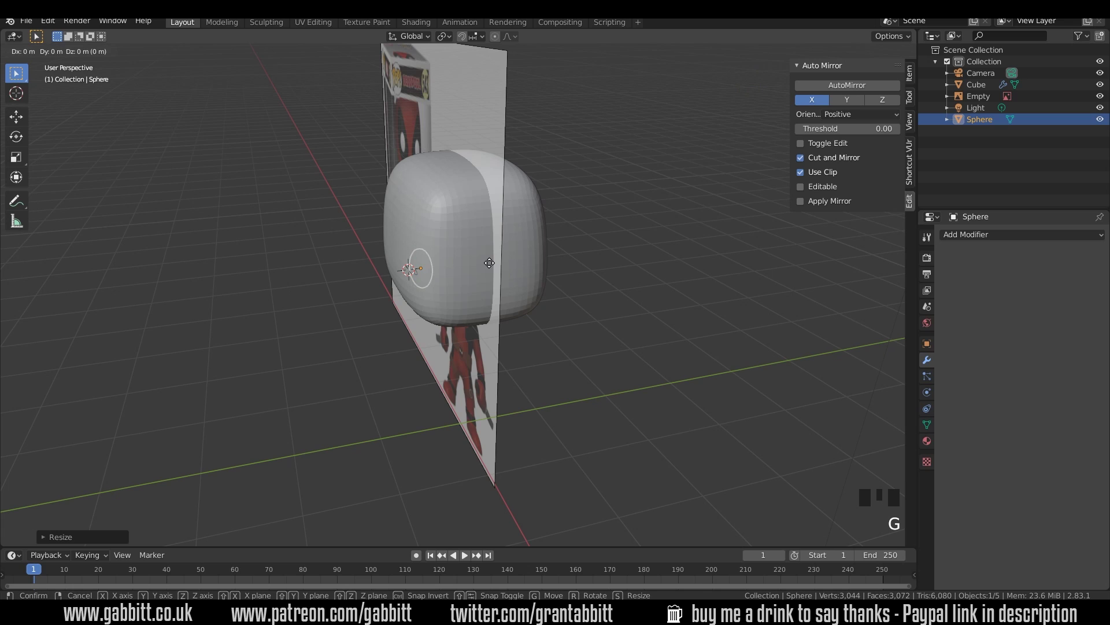
pyautogui.click(491, 276)
pyautogui.moveTo(491, 275); pyautogui.dragTo(546, 285, button='middle')
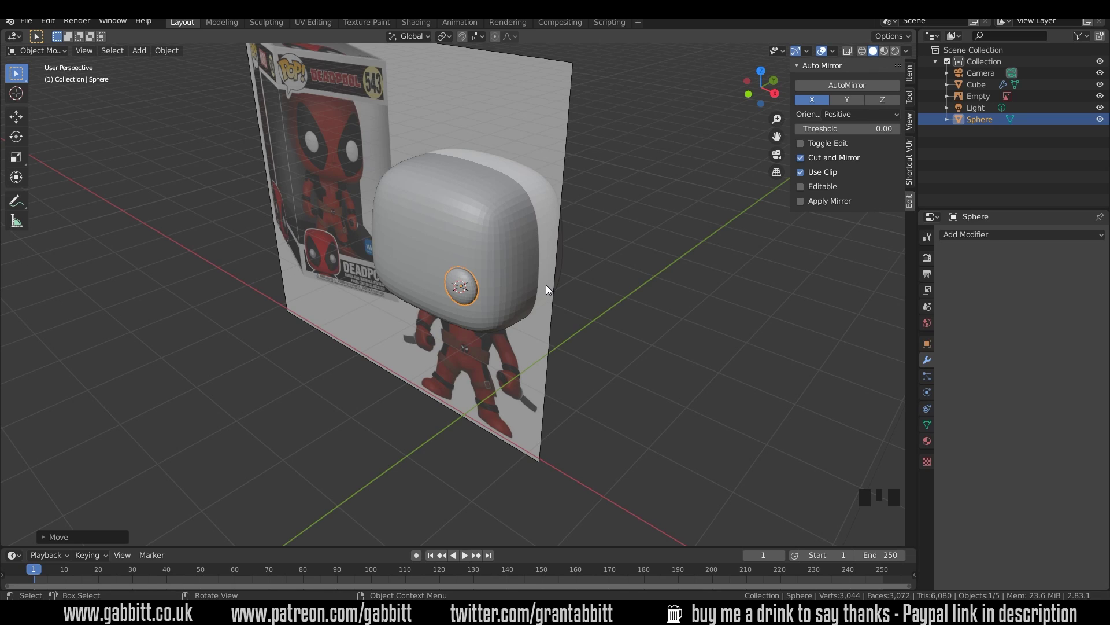
pyautogui.hotkey('ctrl', 'z')
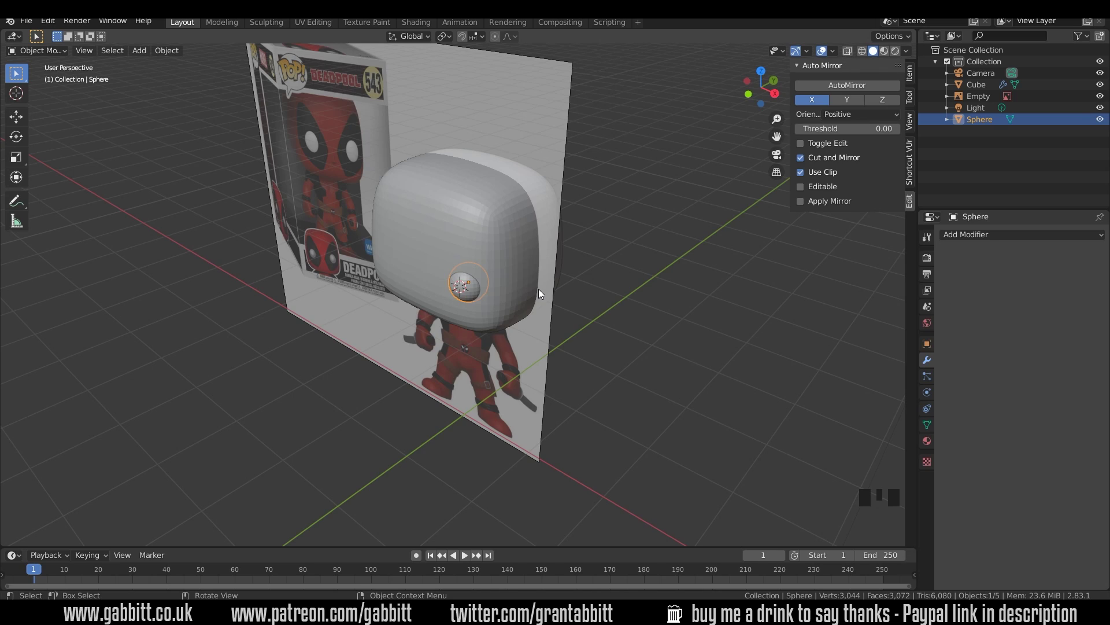
pyautogui.click(510, 253)
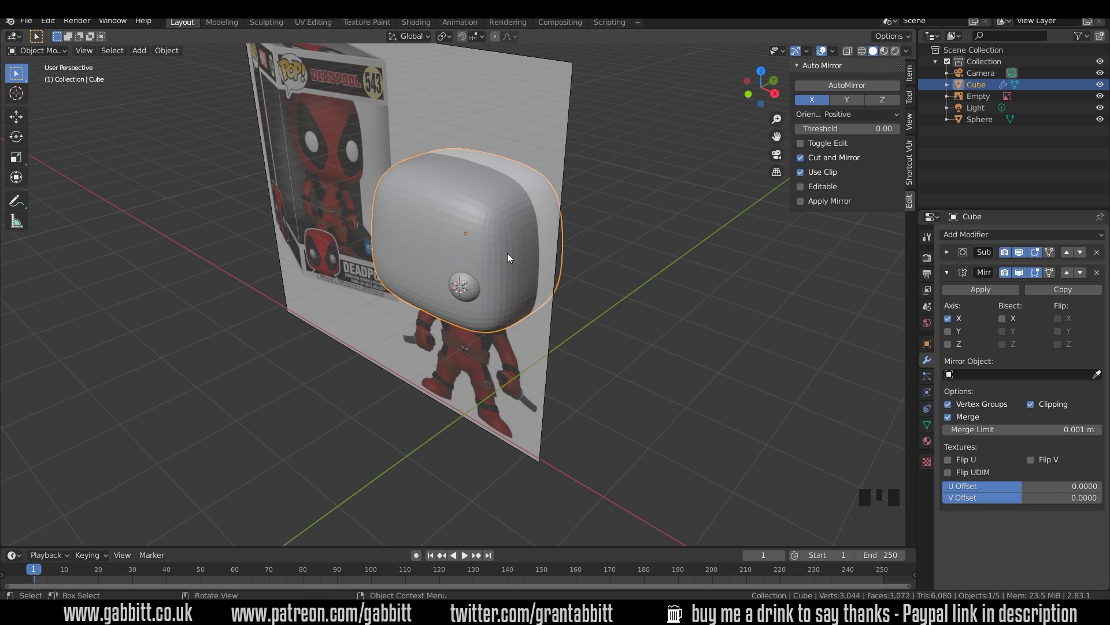
# - Set the Subdivision modifier's viewport level to 2, apply it, and enter Edit Mode on the head
pyautogui.click(947, 272)
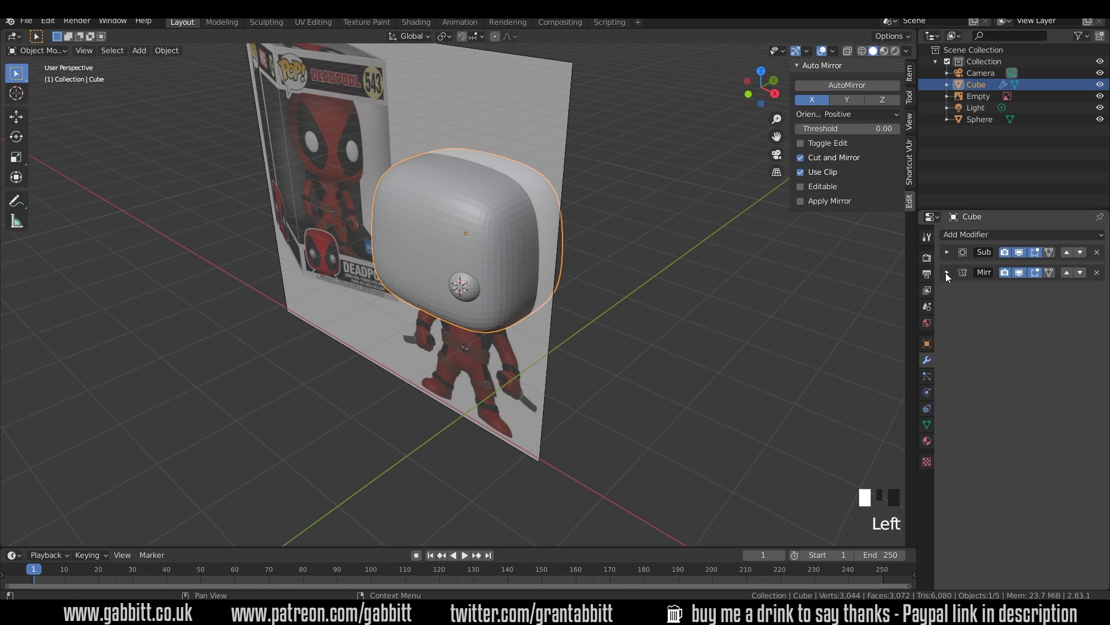
pyautogui.click(948, 252)
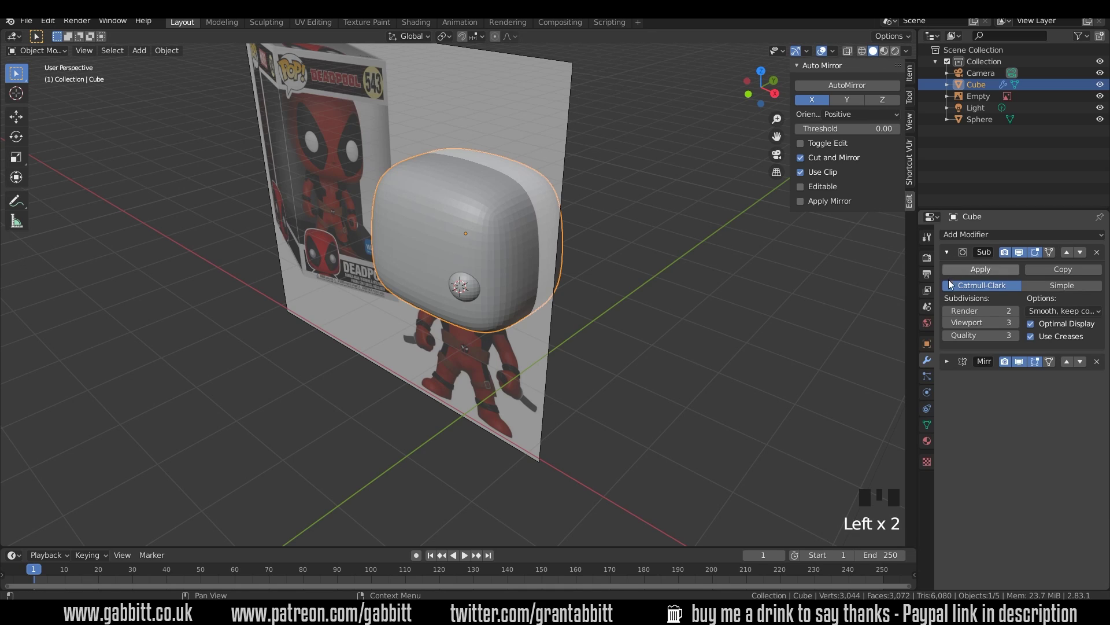
pyautogui.click(949, 323)
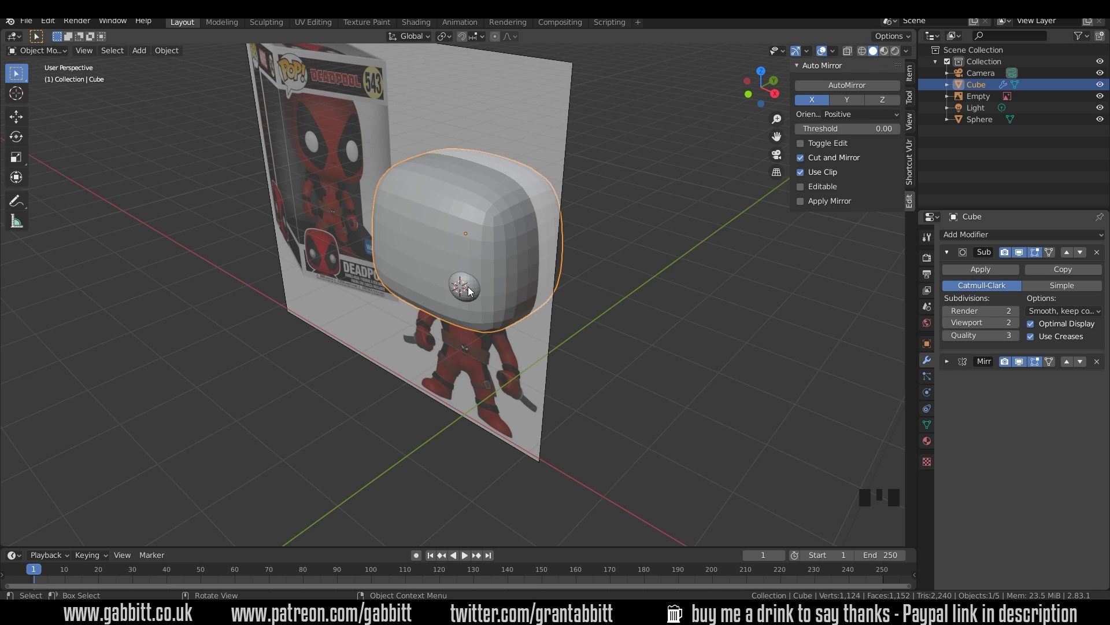
pyautogui.click(987, 270)
pyautogui.press('Tab')
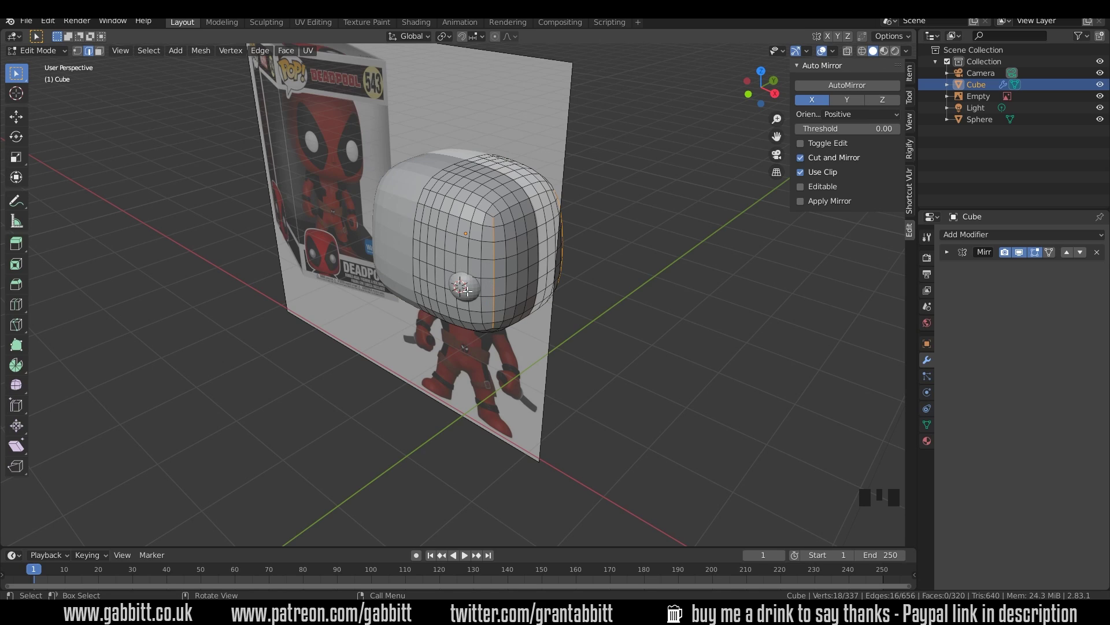
# - Select the faces beside the eye sphere and frame them in front orthographic X-ray view, vertex mode
pyautogui.click(483, 290)
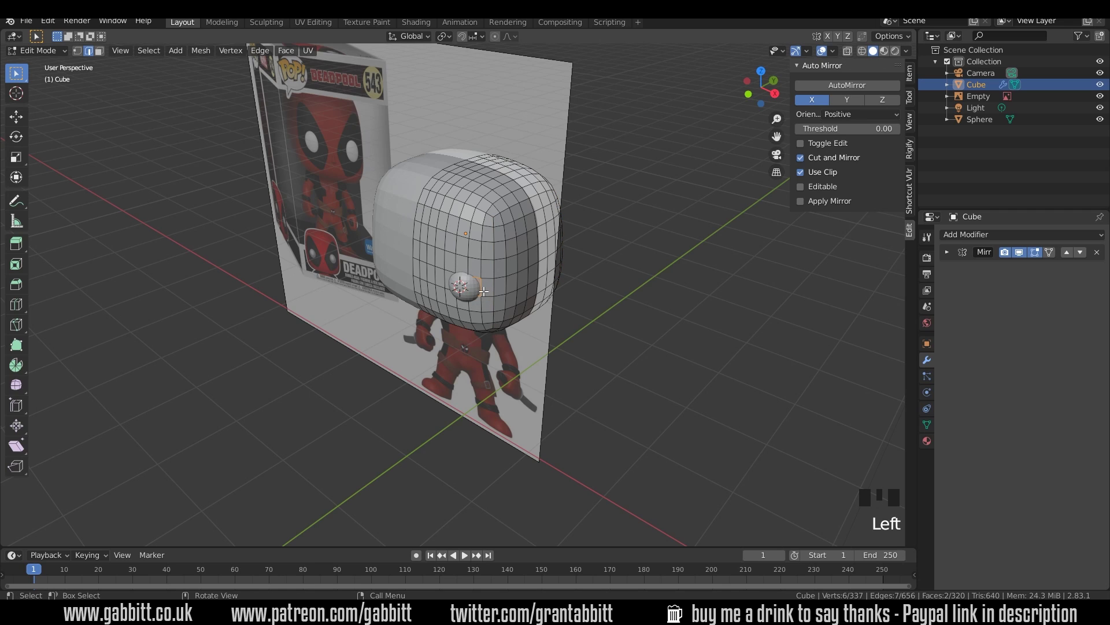
pyautogui.press('KP_Decimal')
pyautogui.scroll(-3, 494, 301)
pyautogui.moveTo(494, 302); pyautogui.dragTo(578, 272, button='middle')
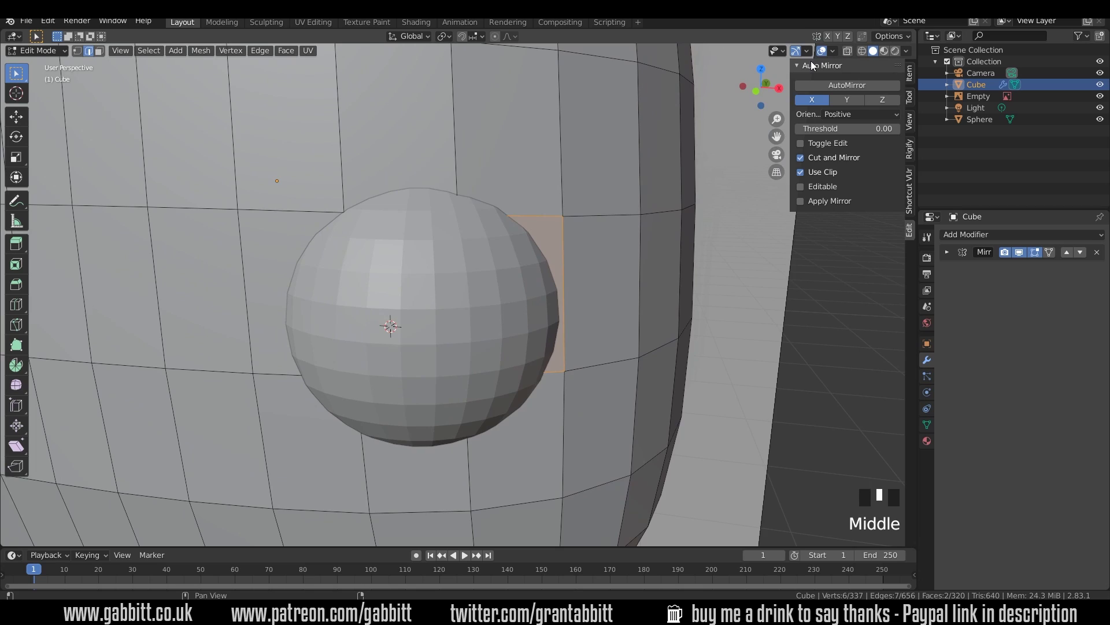
pyautogui.press('KP_1')
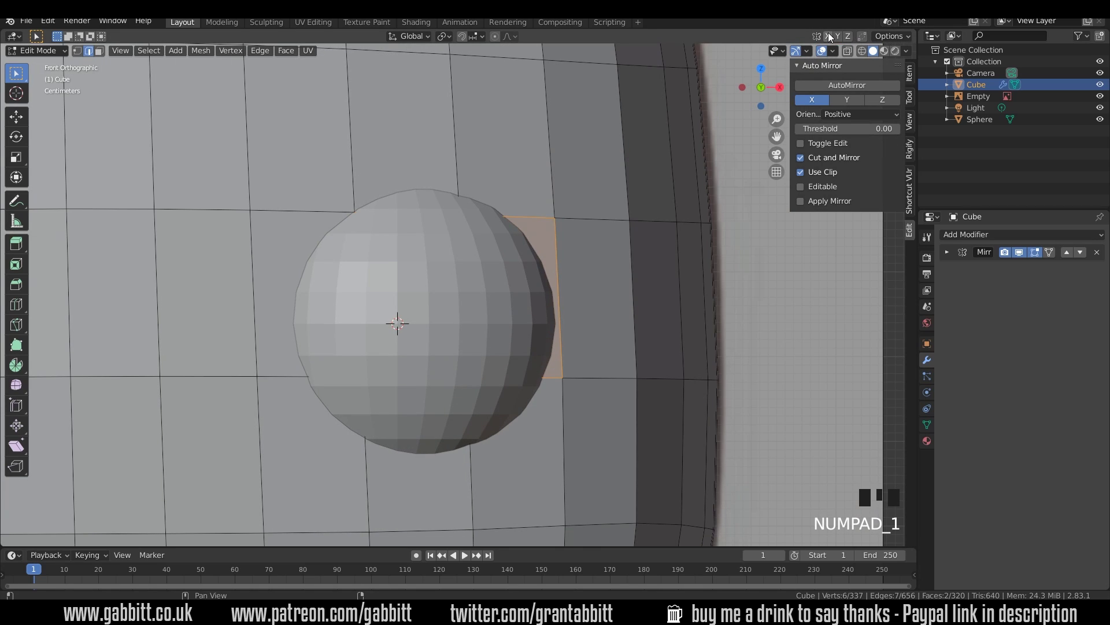
pyautogui.click(848, 51)
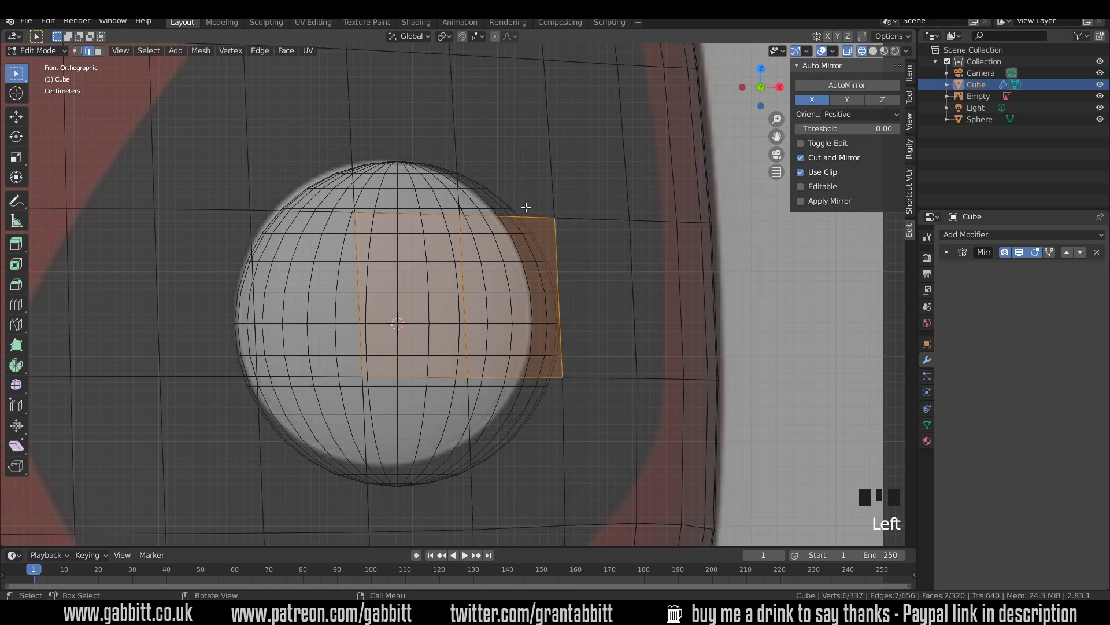
pyautogui.press('1')
# - Move the upper and left vertices onto the eye sphere's outline
pyautogui.click(460, 215)
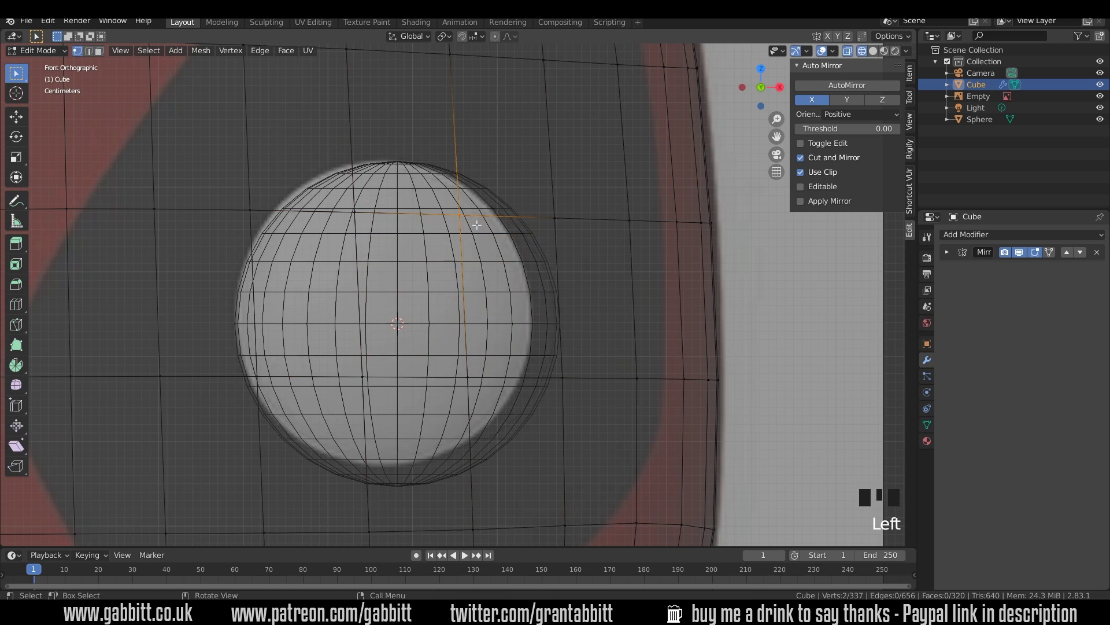
pyautogui.press('g')
pyautogui.click(470, 187)
pyautogui.press('g')
pyautogui.click(258, 215)
pyautogui.press('g')
pyautogui.click(242, 354)
# - Move the lower and right vertices onto the sphere's outline to close the ring
pyautogui.click(482, 423)
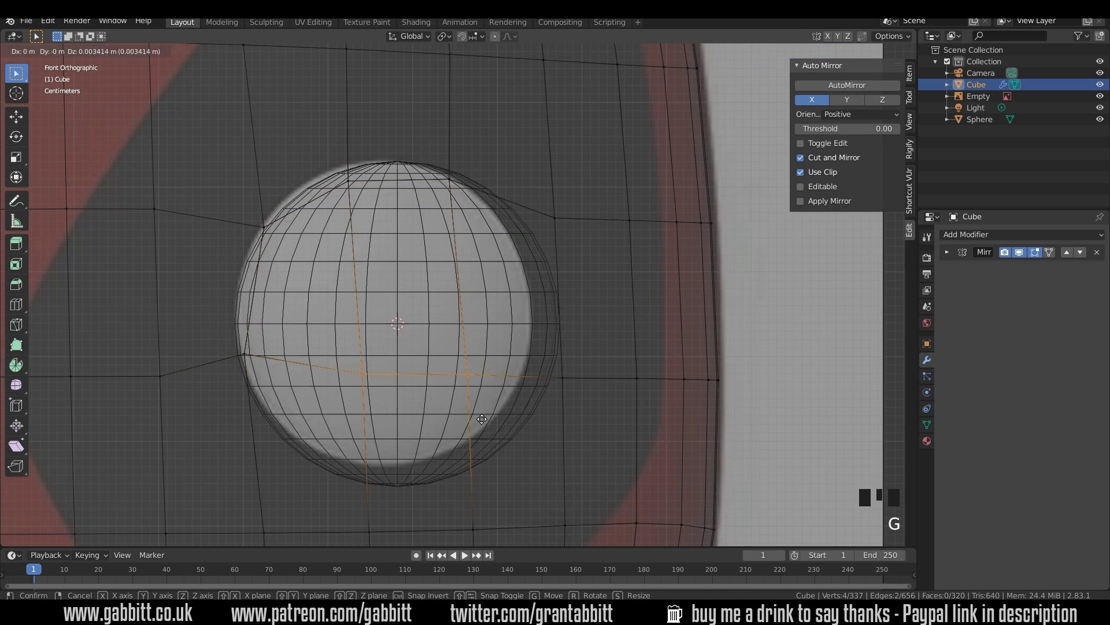
pyautogui.click(224, 349)
pyautogui.press('g')
pyautogui.click(343, 484)
pyautogui.click(369, 531)
pyautogui.press('g')
pyautogui.click(370, 485)
pyautogui.click(520, 424)
pyautogui.press('g')
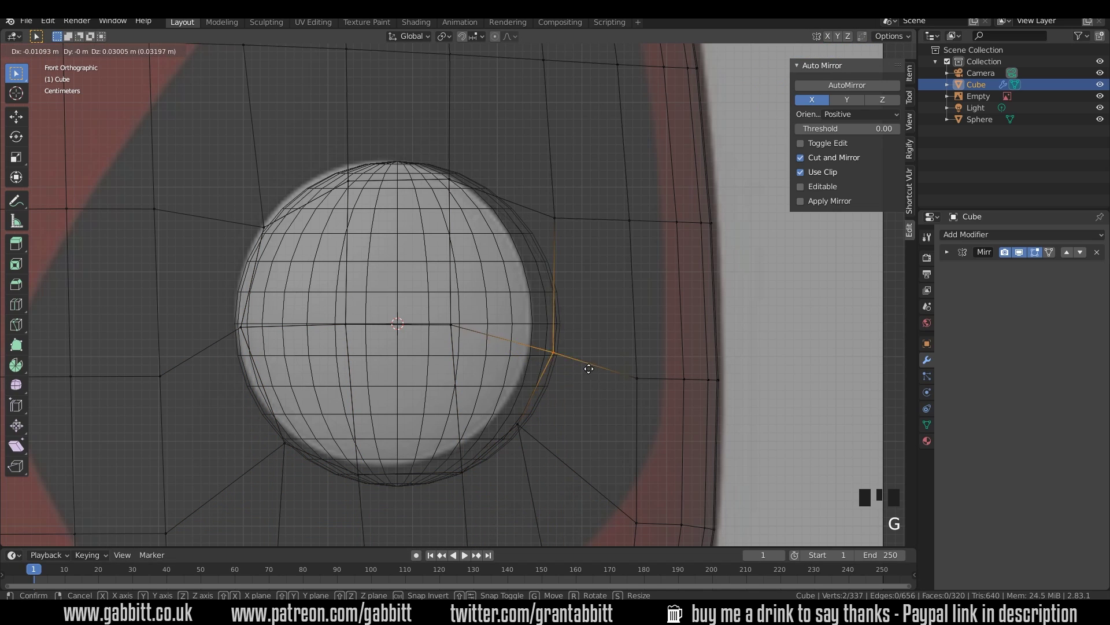
pyautogui.click(550, 198)
pyautogui.press('g')
pyautogui.click(545, 229)
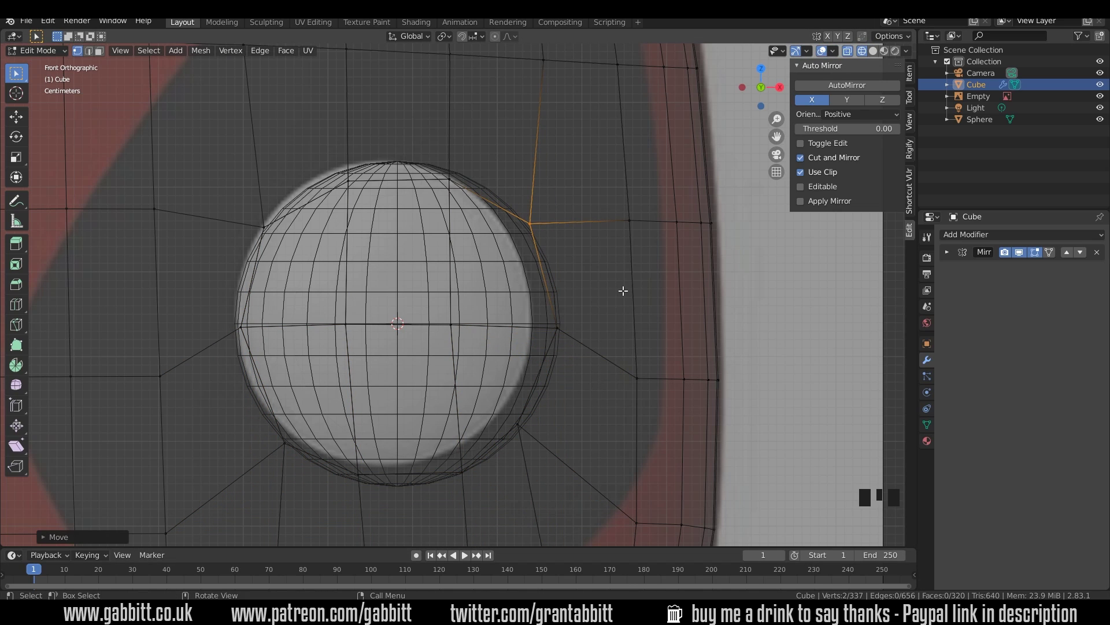
# - Switch back to solid display and orbit to a perspective view of the head
pyautogui.click(873, 50)
pyautogui.scroll(-5, 623, 294)
pyautogui.scroll(-4, 623, 294)
pyautogui.moveTo(623, 294); pyautogui.dragTo(578, 312, button='middle')
pyautogui.scroll(-2, 540, 307)
# - Add a Subdivision Surface modifier to the head and view it in Object Mode
pyautogui.click(973, 235)
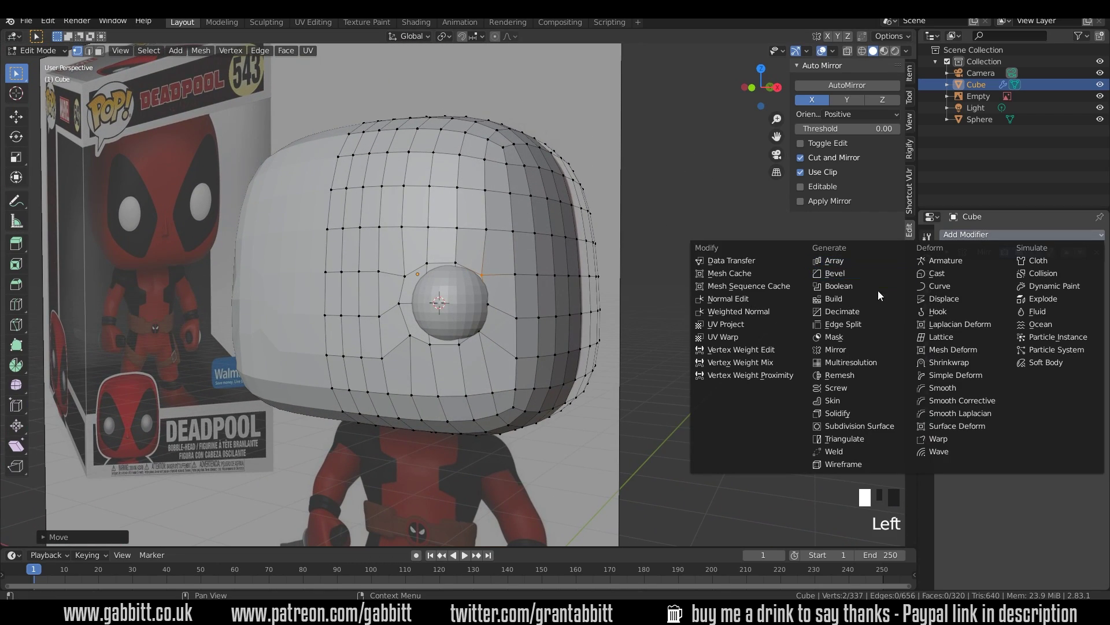
pyautogui.click(865, 426)
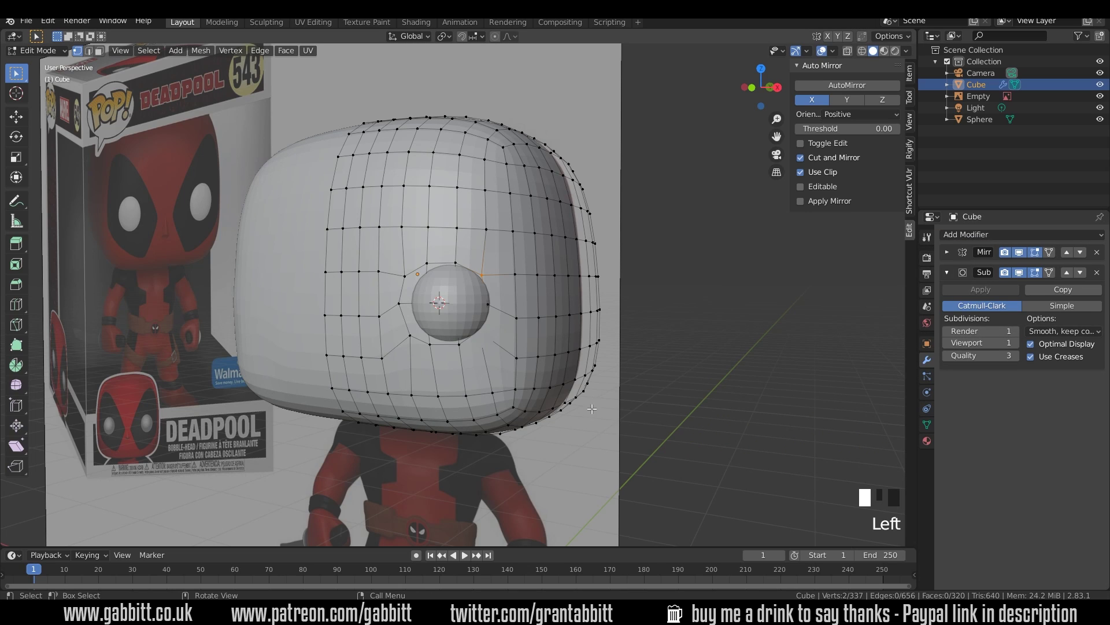
pyautogui.press('Tab')
pyautogui.moveTo(684, 272); pyautogui.dragTo(610, 343, button='middle')
pyautogui.scroll(-5, 716, 305)
# - In face mode, select the faces around the eye sphere and extrude them inward as a socket
pyautogui.press('Tab')
pyautogui.press('3')
pyautogui.moveTo(412, 279); pyautogui.dragTo(468, 318)
pyautogui.press('e')
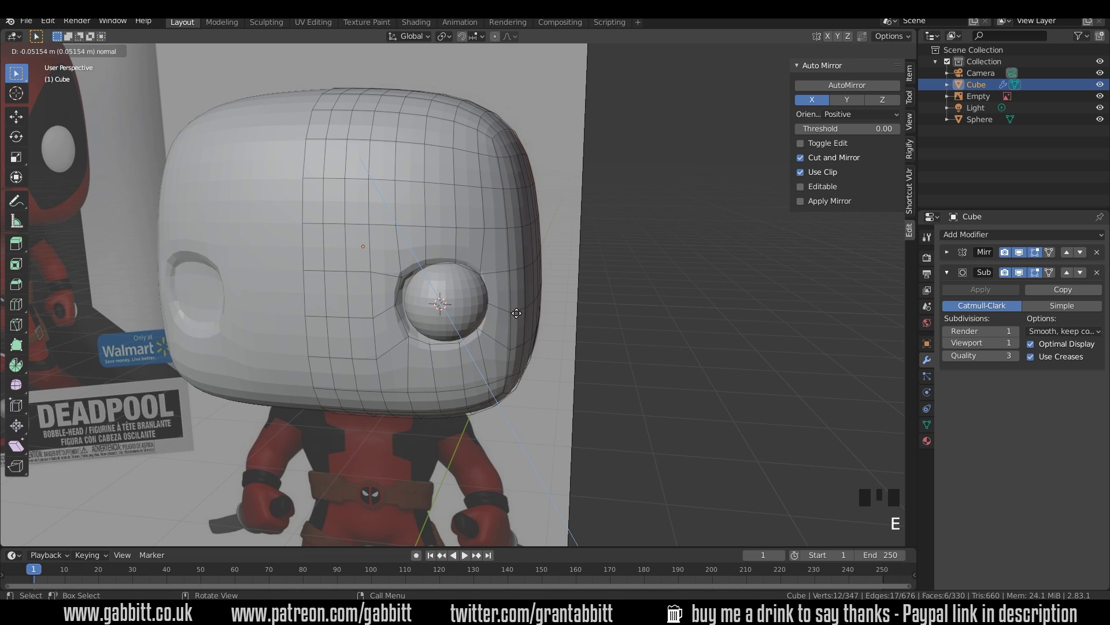
pyautogui.click(513, 310)
pyautogui.scroll(-4, 515, 313)
pyautogui.moveTo(518, 315); pyautogui.dragTo(524, 324, button='middle')
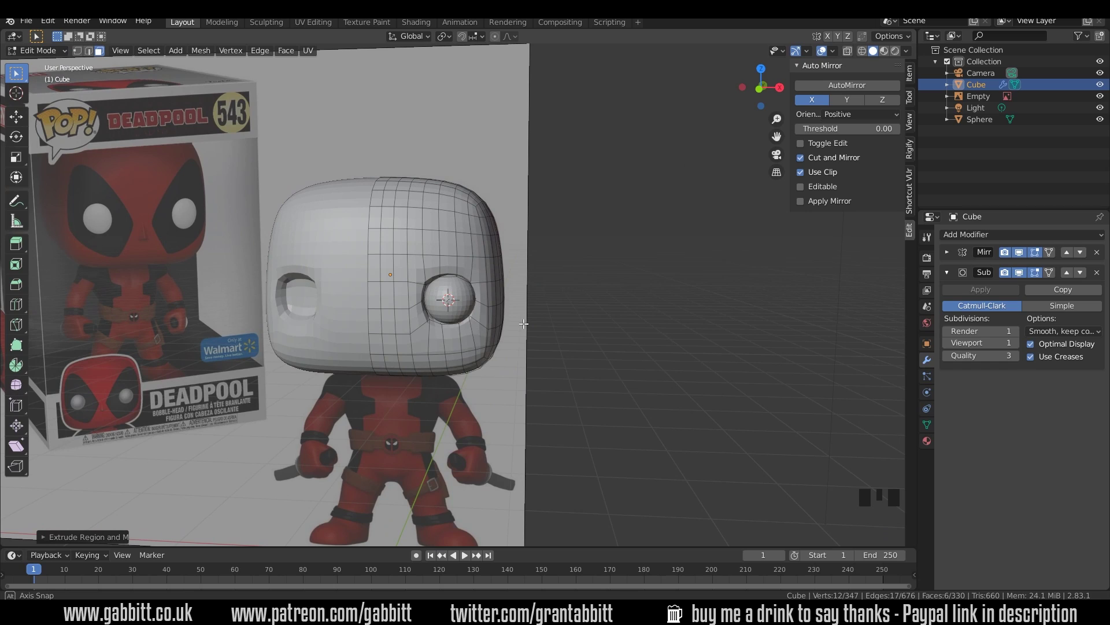
# - Show the smoothed shape in Edit Mode, shrink and shift the socket loops, then return to Object Mode
pyautogui.click(1050, 272)
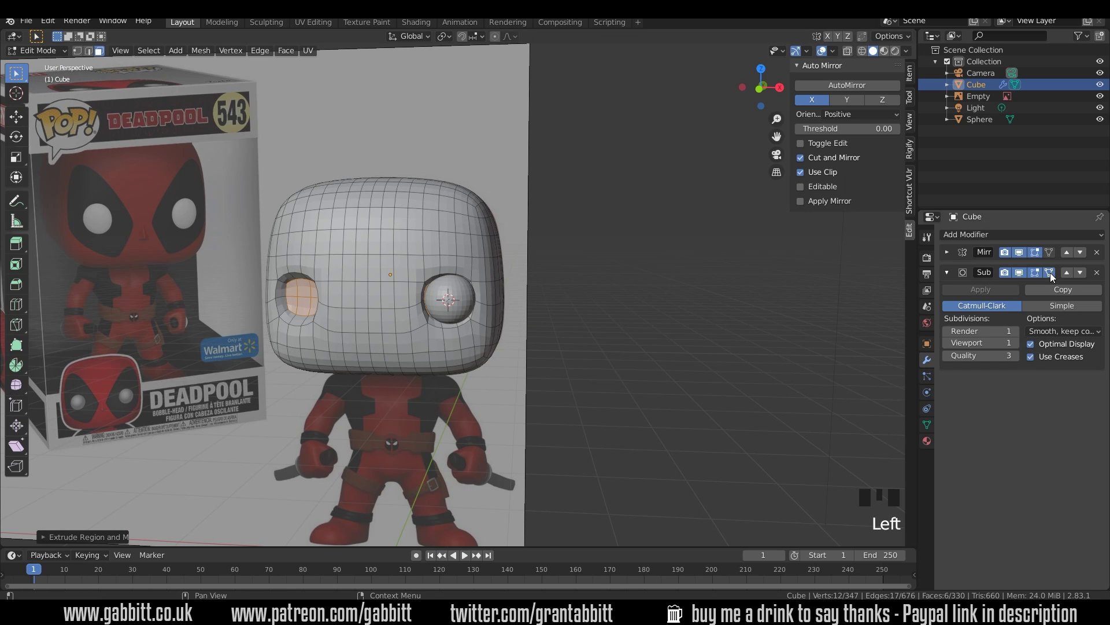
pyautogui.moveTo(326, 344); pyautogui.dragTo(287, 315, button='middle')
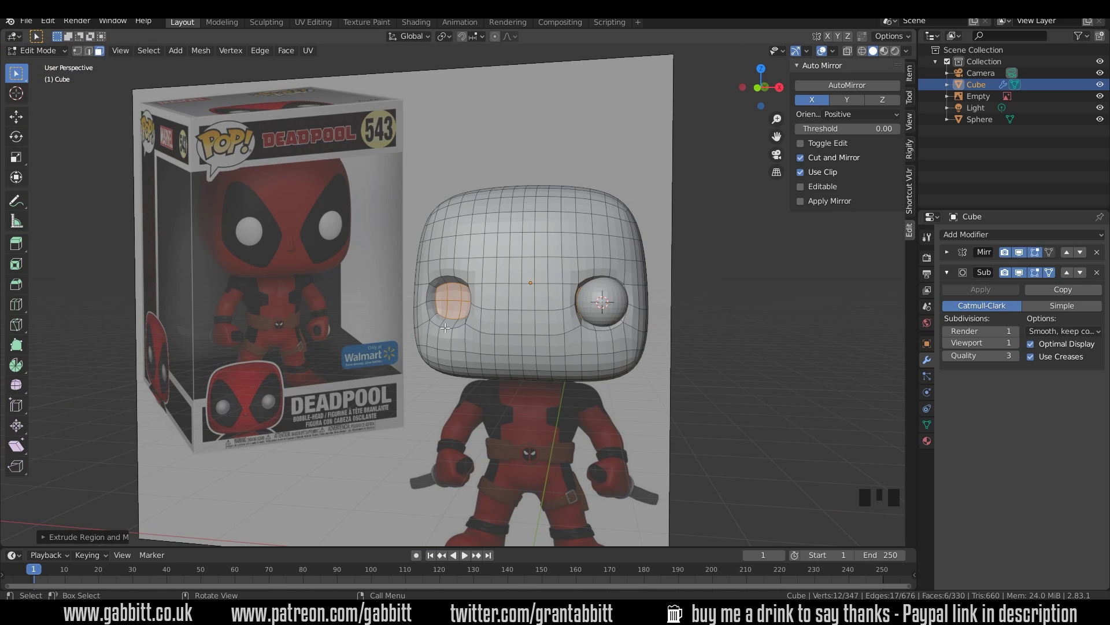
pyautogui.keyDown('alt'); pyautogui.keyDown('shift'); pyautogui.click(428, 307); pyautogui.keyUp('shift'); pyautogui.keyUp('alt')
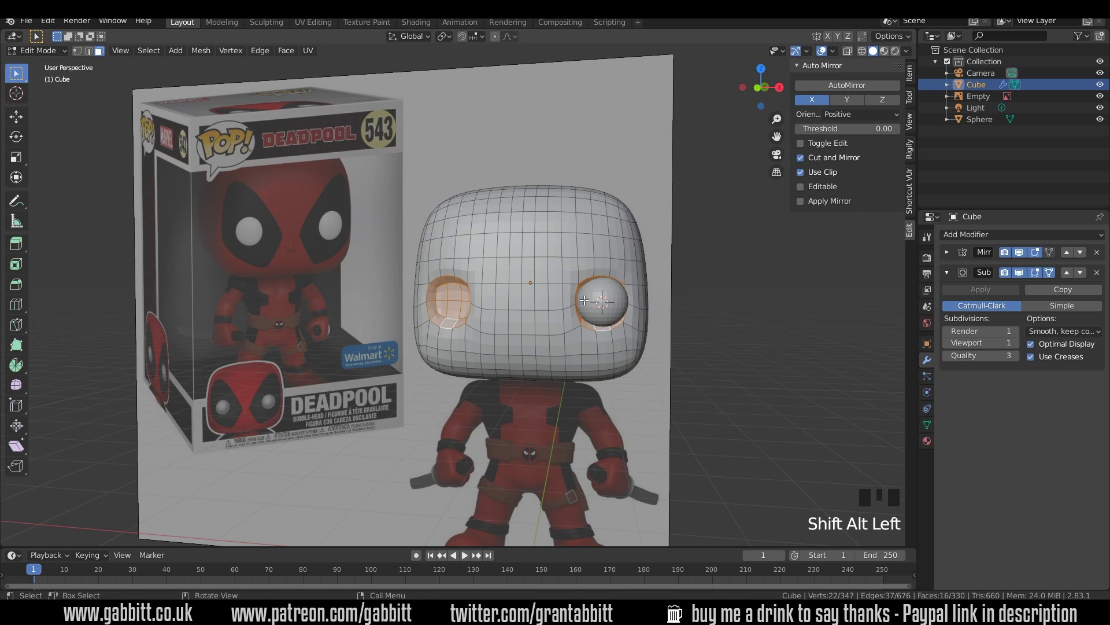
pyautogui.press('s')
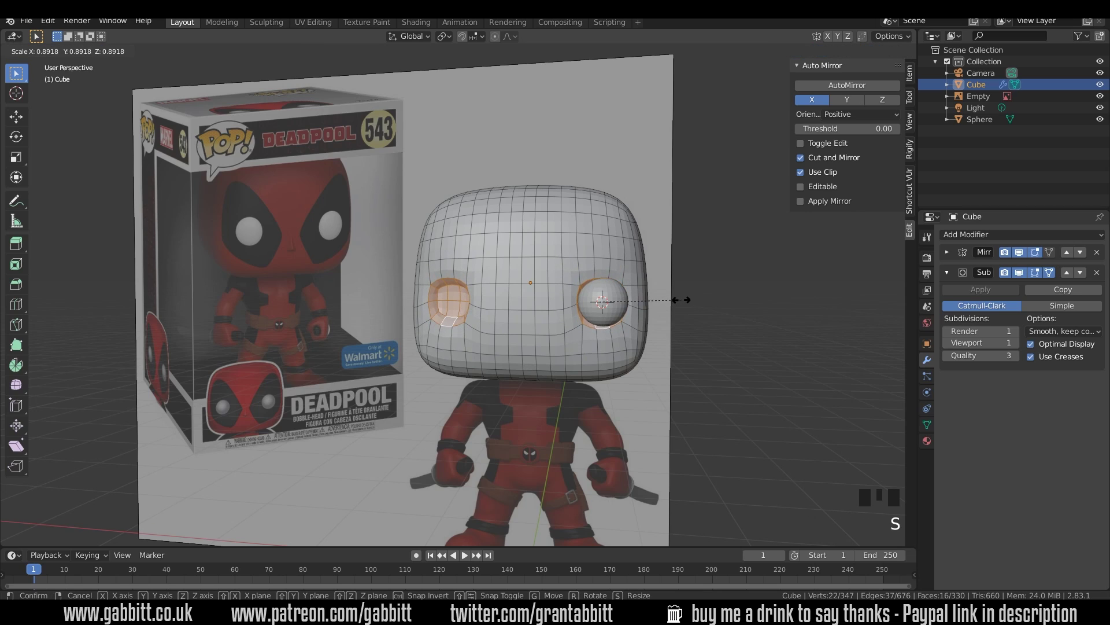
pyautogui.press('g')
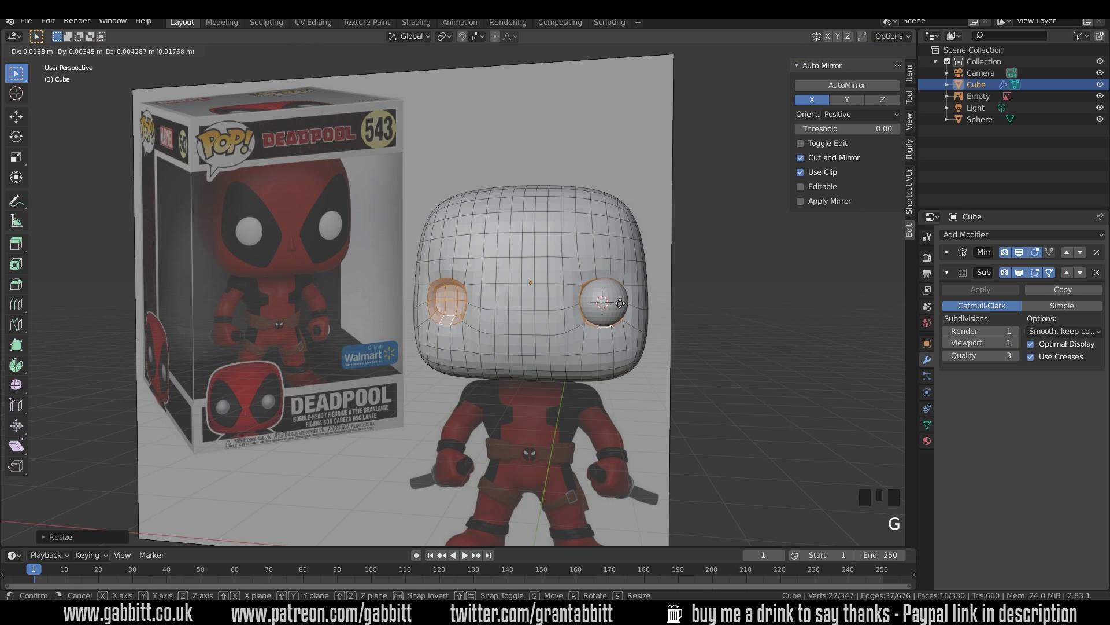
pyautogui.click(616, 360)
pyautogui.press('Tab')
pyautogui.moveTo(615, 359)
pyautogui.mouseDown(button='middle')
pyautogui.moveTo(692, 338)
pyautogui.moveTo(669, 363)
pyautogui.moveTo(710, 368)
pyautogui.moveTo(654, 342)
pyautogui.moveTo(691, 362)
pyautogui.moveTo(480, 354)
pyautogui.moveTo(613, 358)
pyautogui.mouseUp(button='middle')
# - Shade the head smooth
pyautogui.rightClick(608, 360)
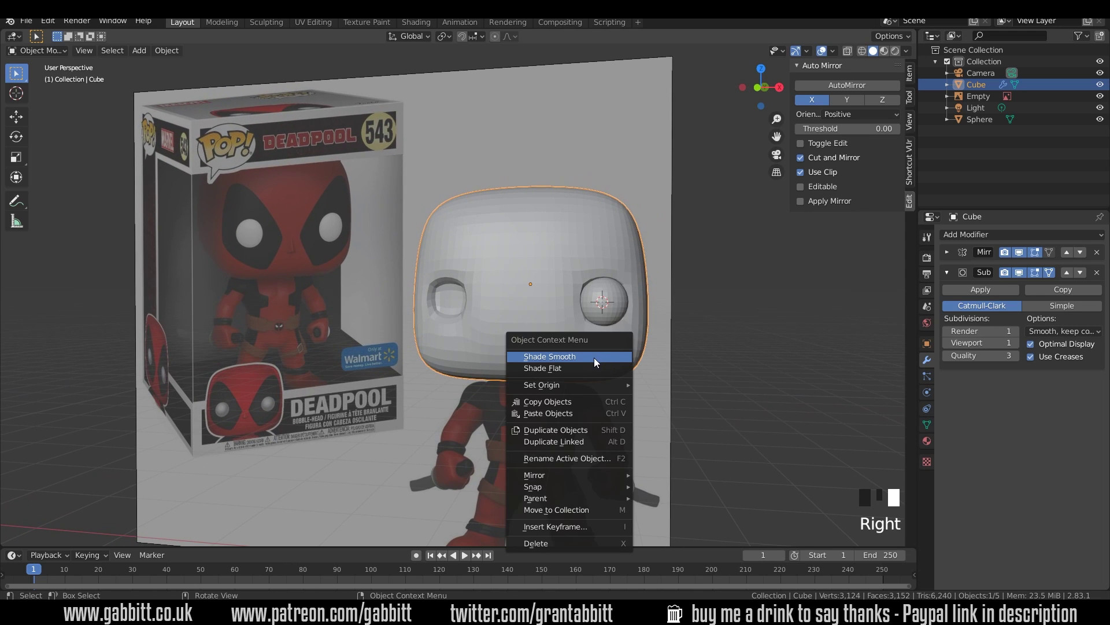
pyautogui.click(588, 357)
pyautogui.moveTo(606, 361); pyautogui.dragTo(520, 370, button='middle')
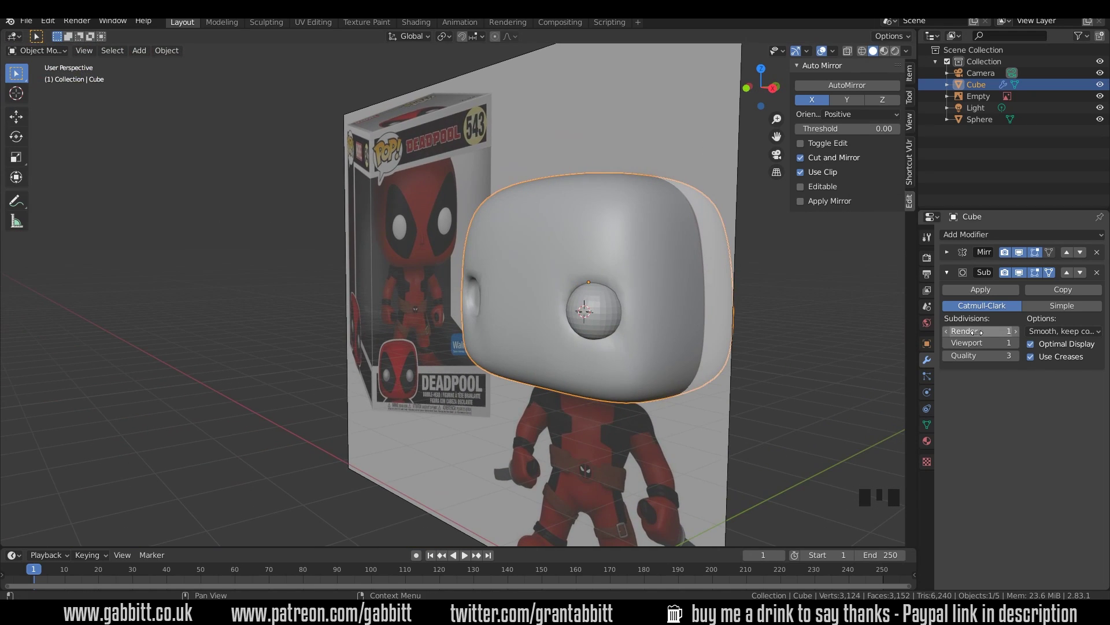
# - Set the Subdivision Render and Viewport levels to 2 and inspect the head from the front
pyautogui.click(1016, 332)
pyautogui.click(1018, 342)
pyautogui.moveTo(654, 349); pyautogui.dragTo(525, 345, button='middle')
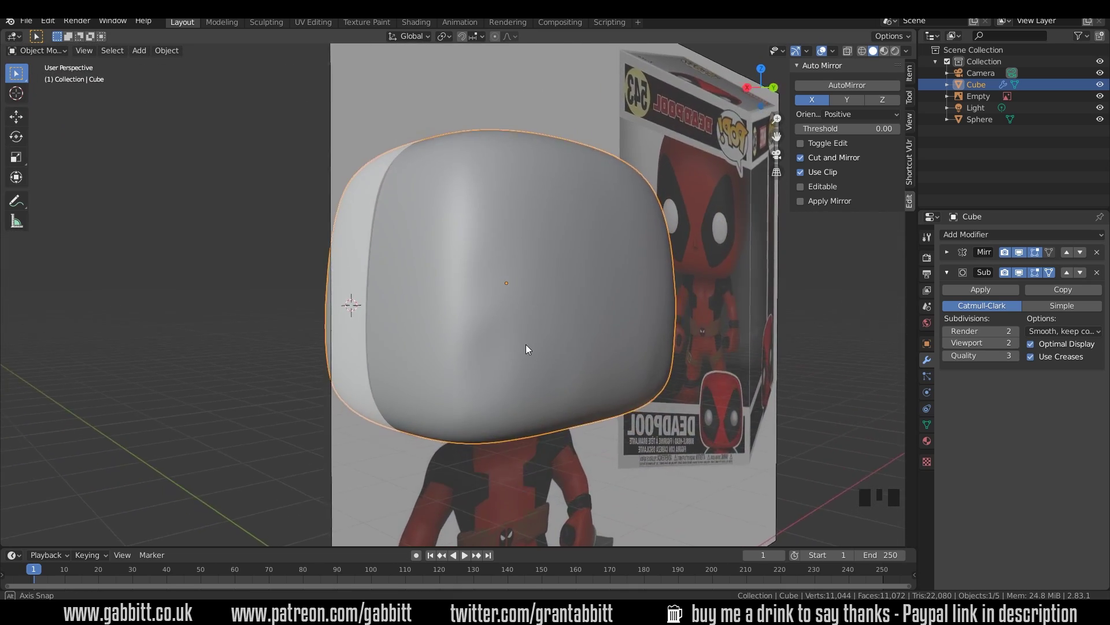
pyautogui.hotkey('ctrl', 'z')
pyautogui.hotkey('ctrl', 'z')
pyautogui.hotkey('ctrl', 'z')
pyautogui.hotkey('ctrl', 'z')
pyautogui.hotkey('ctrl', 'z')
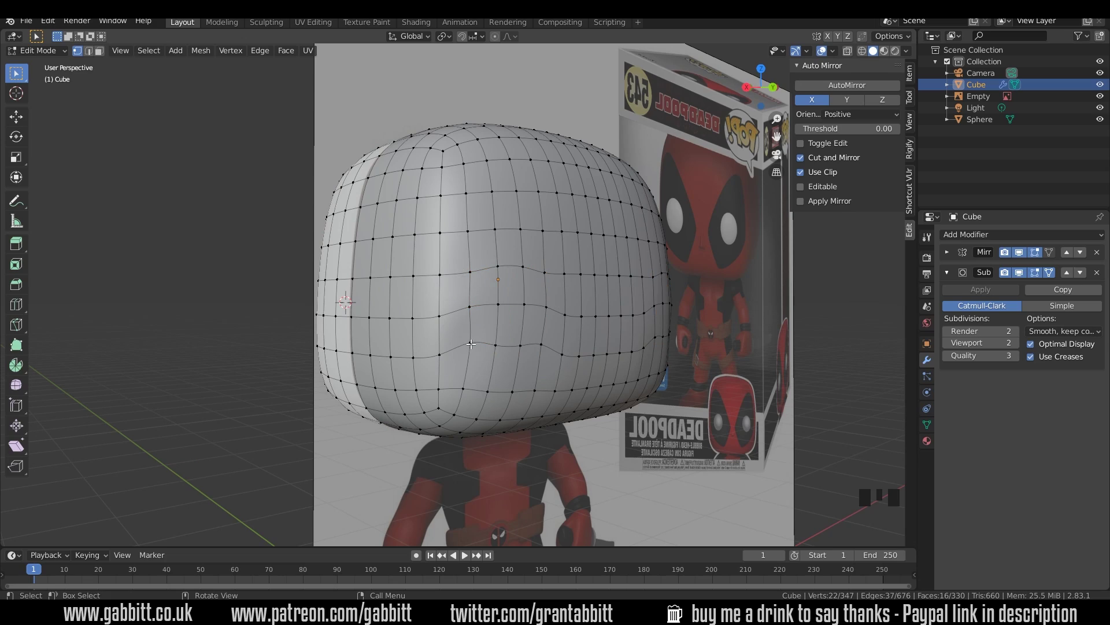
pyautogui.click(462, 338)
pyautogui.moveTo(463, 338); pyautogui.dragTo(578, 370, button='middle')
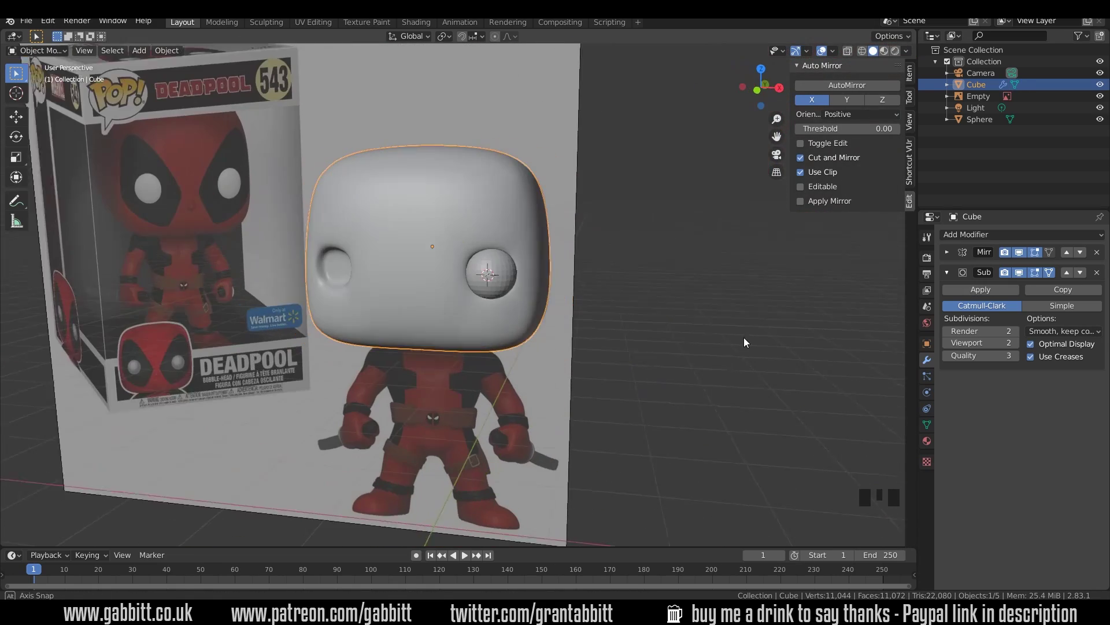
pyautogui.moveTo(744, 338); pyautogui.dragTo(519, 339, button='middle')
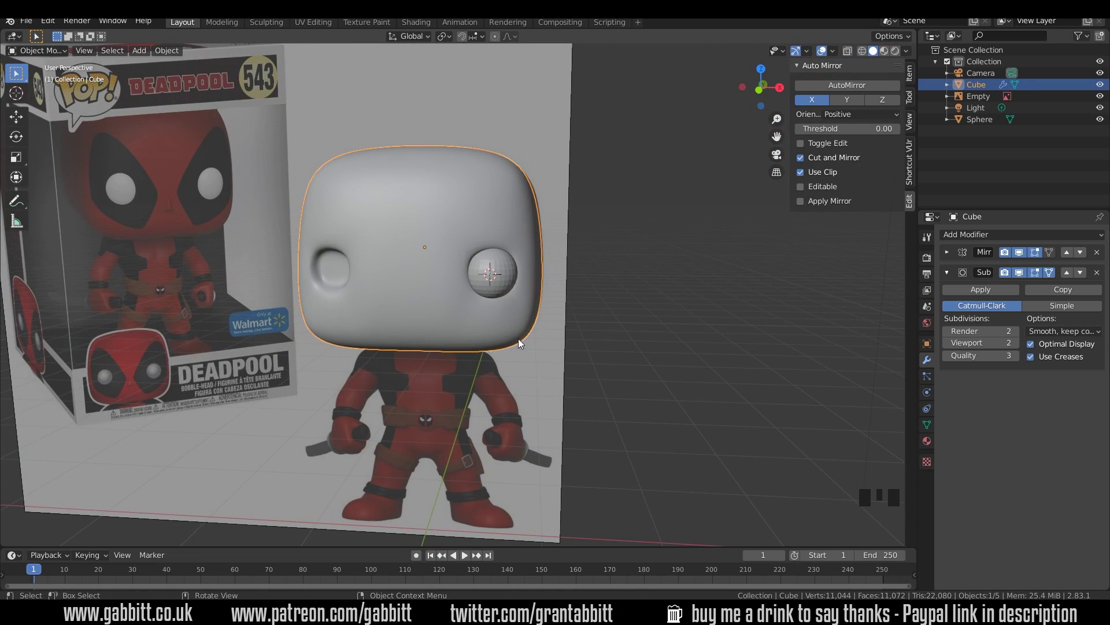
# - Give the eye sphere a Mirror modifier with the Cube head as mirror object, then select the head
pyautogui.click(512, 284)
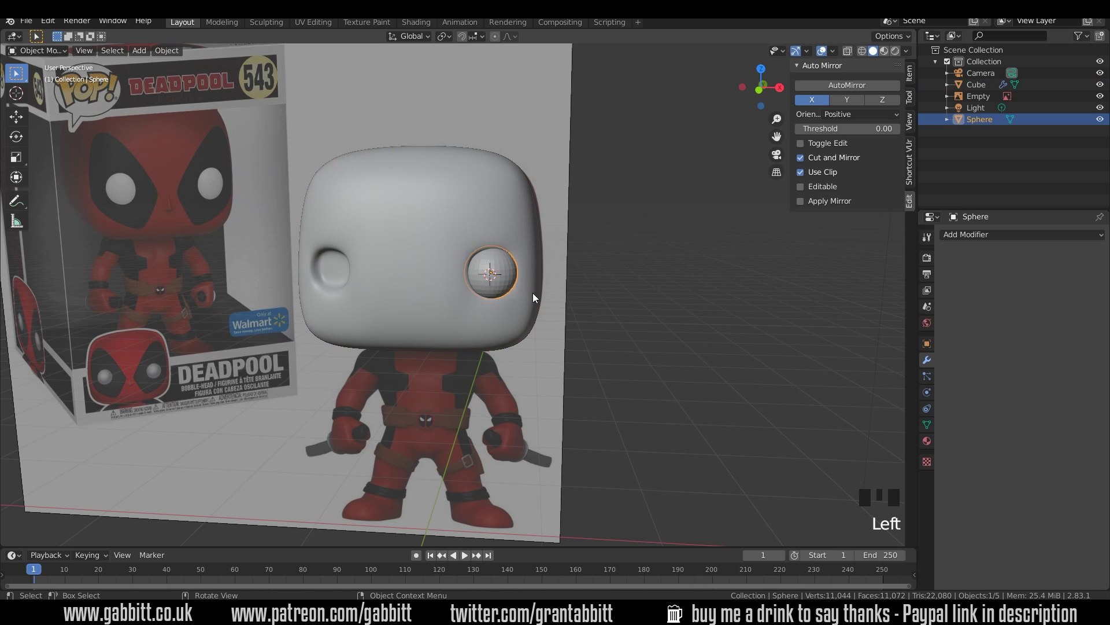
pyautogui.click(963, 235)
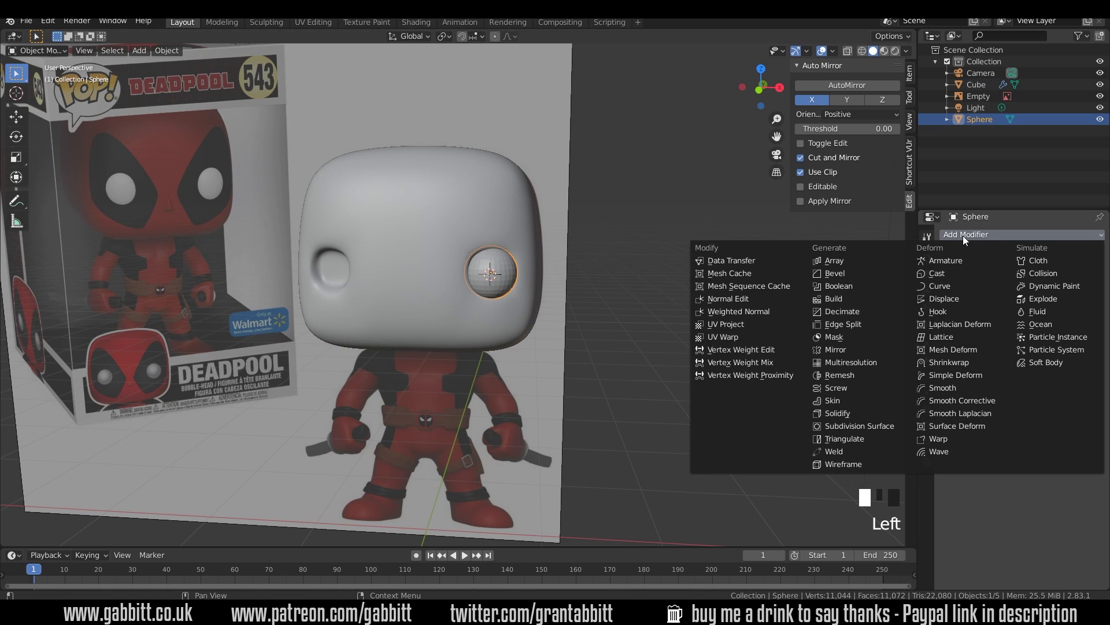
pyautogui.click(847, 350)
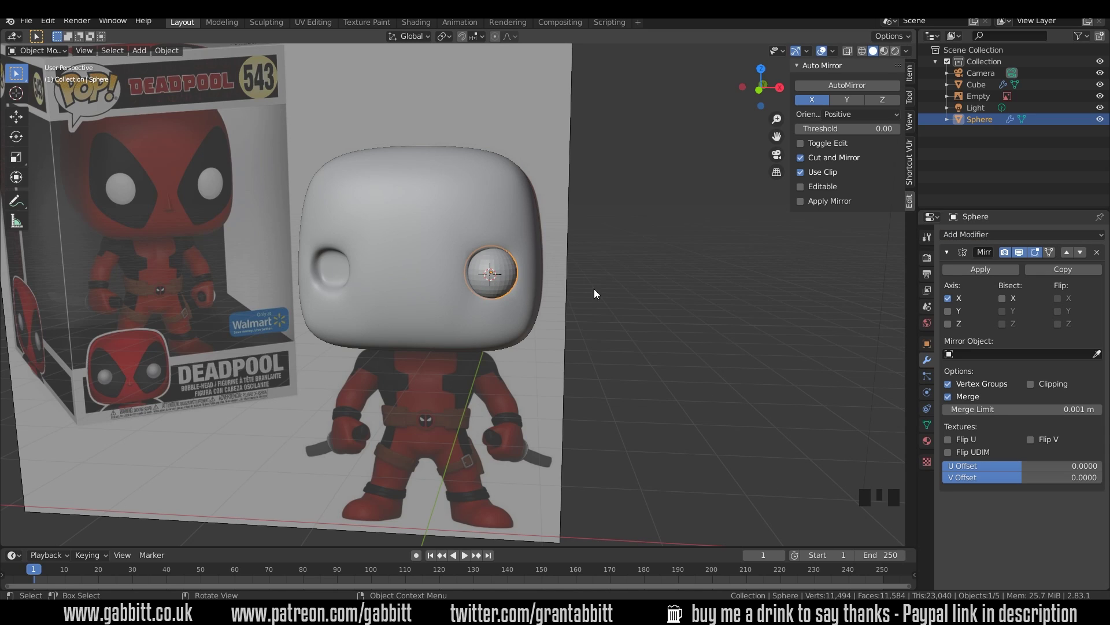
pyautogui.click(1097, 354)
pyautogui.click(407, 227)
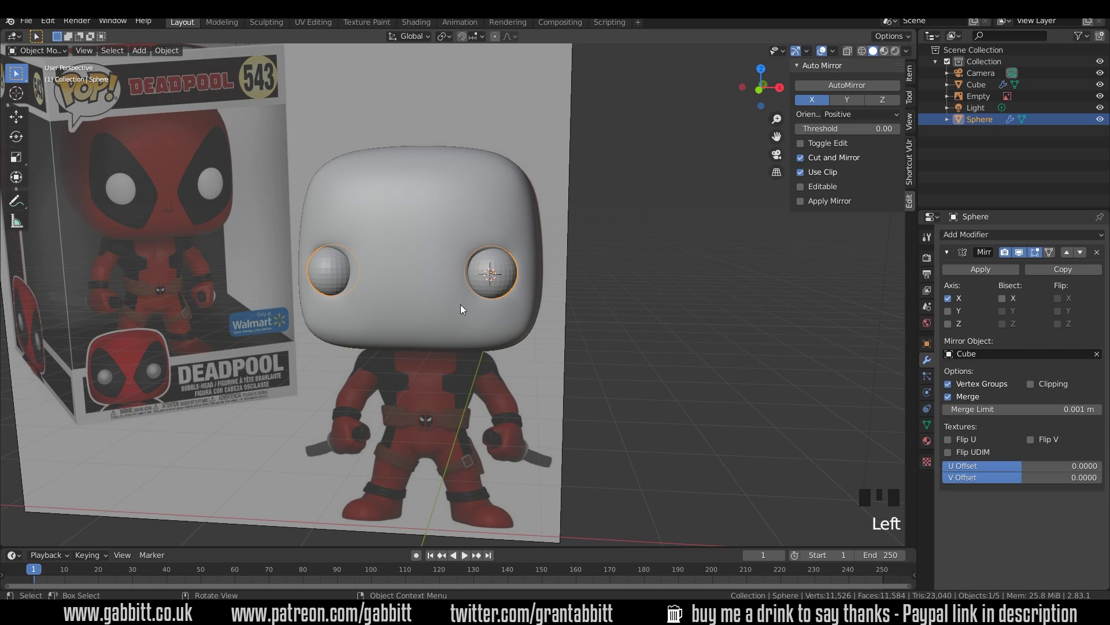
pyautogui.click(438, 315)
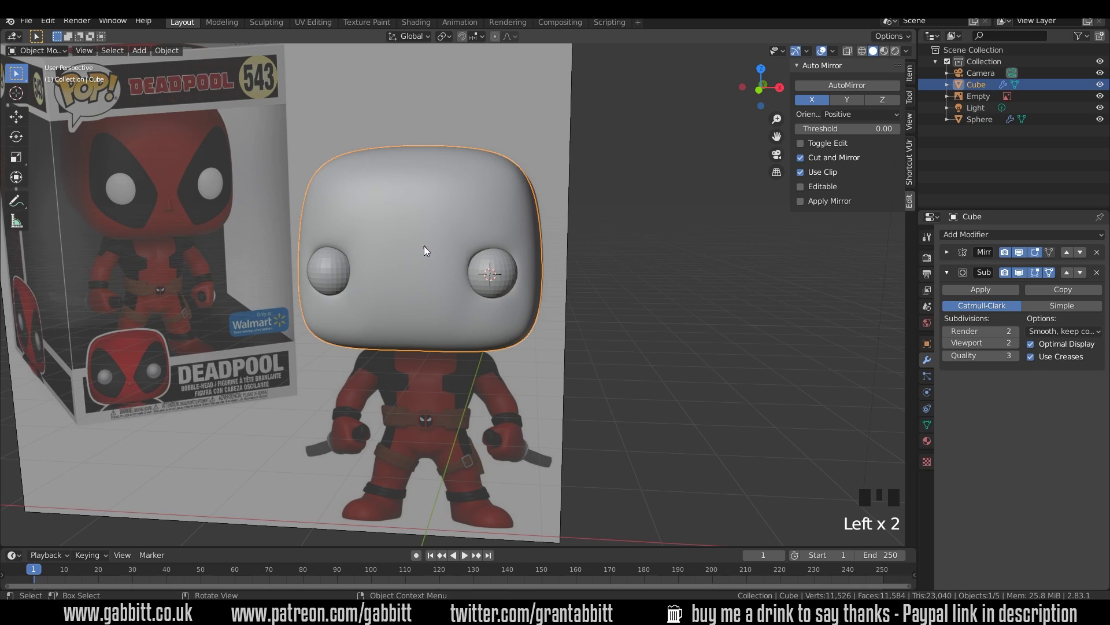
pyautogui.moveTo(438, 278); pyautogui.dragTo(565, 307, button='middle')
pyautogui.scroll(3, 537, 359)
# - Select the head, enter Edit Mode, and make a knife cut across the mesh
pyautogui.click(521, 330)
pyautogui.click(522, 328)
pyautogui.press('Tab')
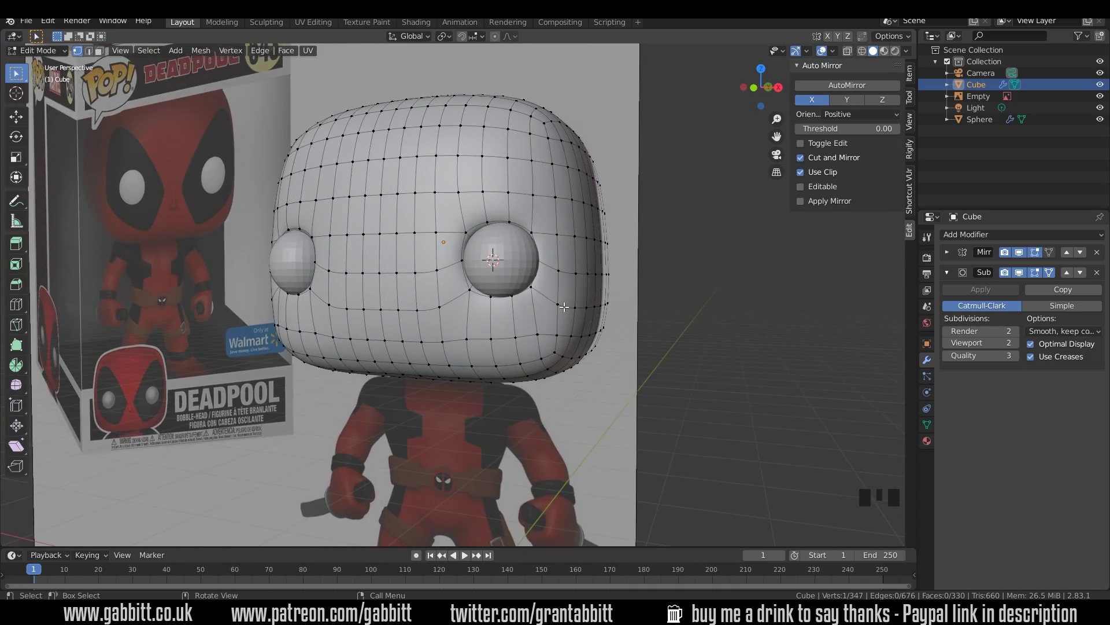
pyautogui.press('k')
pyautogui.click(440, 307)
pyautogui.press('Return')
# - Slide the eye-level edge loop upward and add a centred edge loop below the eyes
pyautogui.moveTo(535, 343); pyautogui.dragTo(482, 322, button='middle')
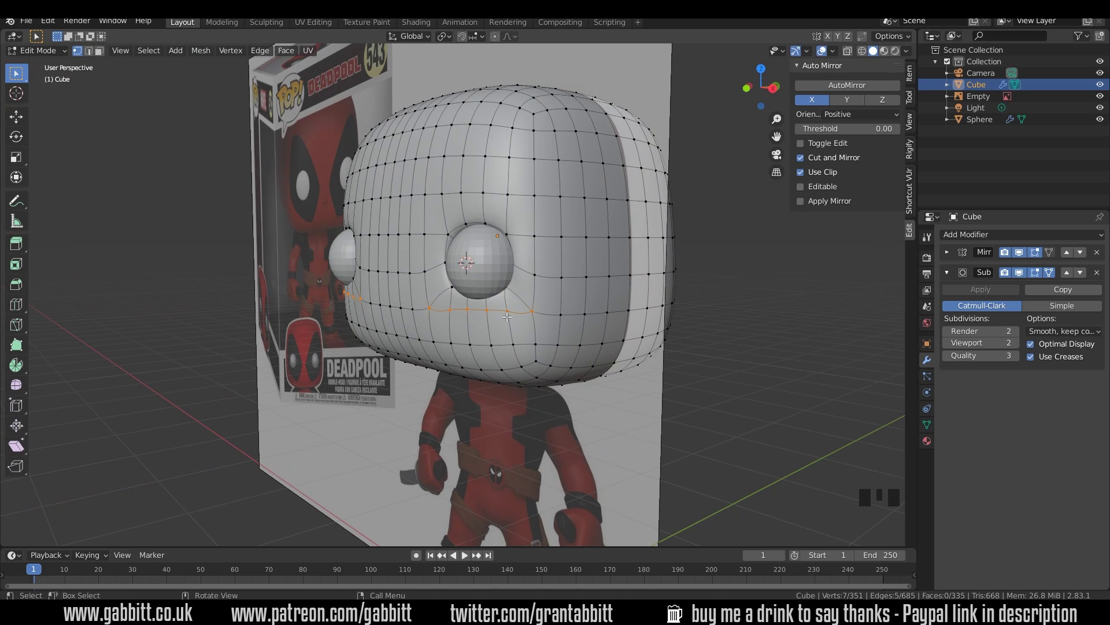
pyautogui.keyDown('alt'); pyautogui.click(550, 275); pyautogui.keyUp('alt')
pyautogui.press('g')
pyautogui.press('g')
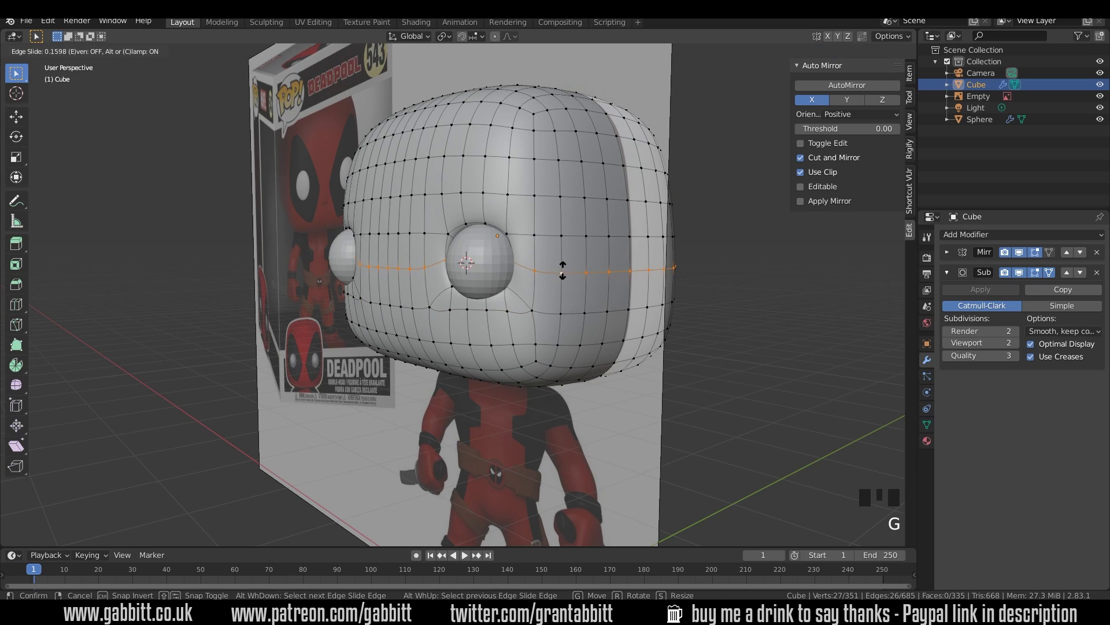
pyautogui.click(562, 256)
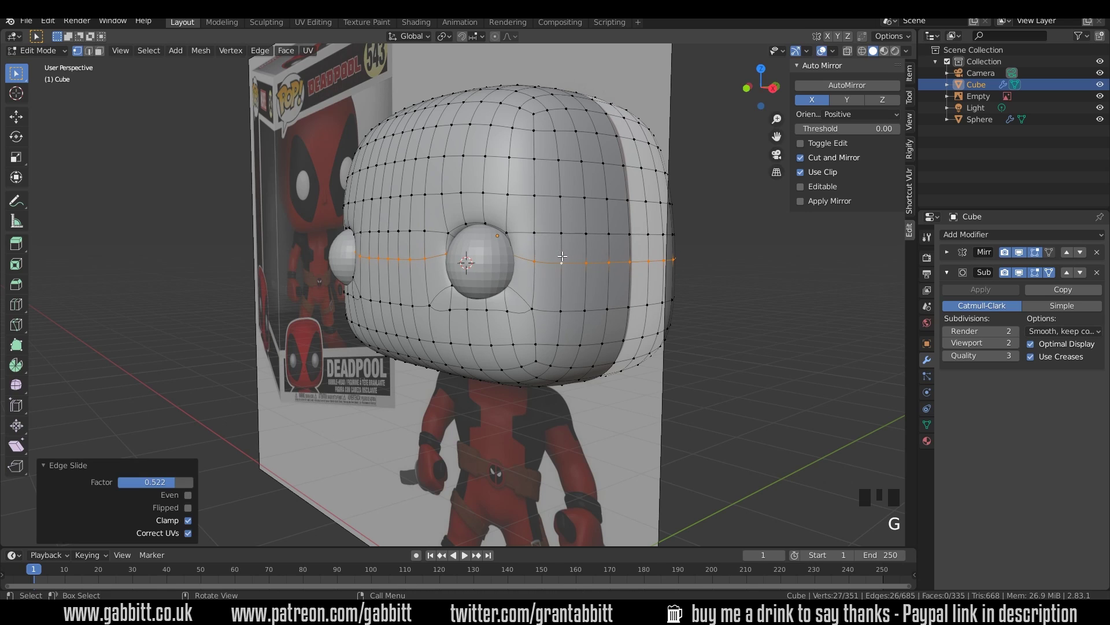
pyautogui.hotkey('ctrl', 'r')
pyautogui.click(534, 282)
pyautogui.rightClick(534, 281)
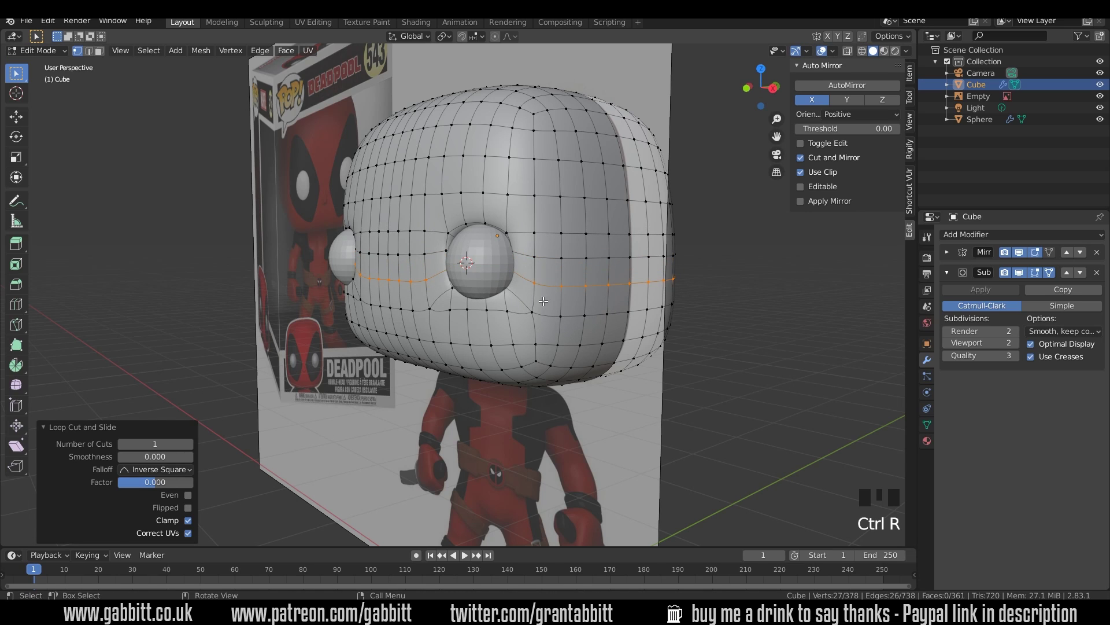
# - Isolate the head in local view, undo the loop selection, and show the unsubdivided cage
pyautogui.moveTo(544, 301); pyautogui.dragTo(526, 273, button='middle')
pyautogui.press('KP_Divide')
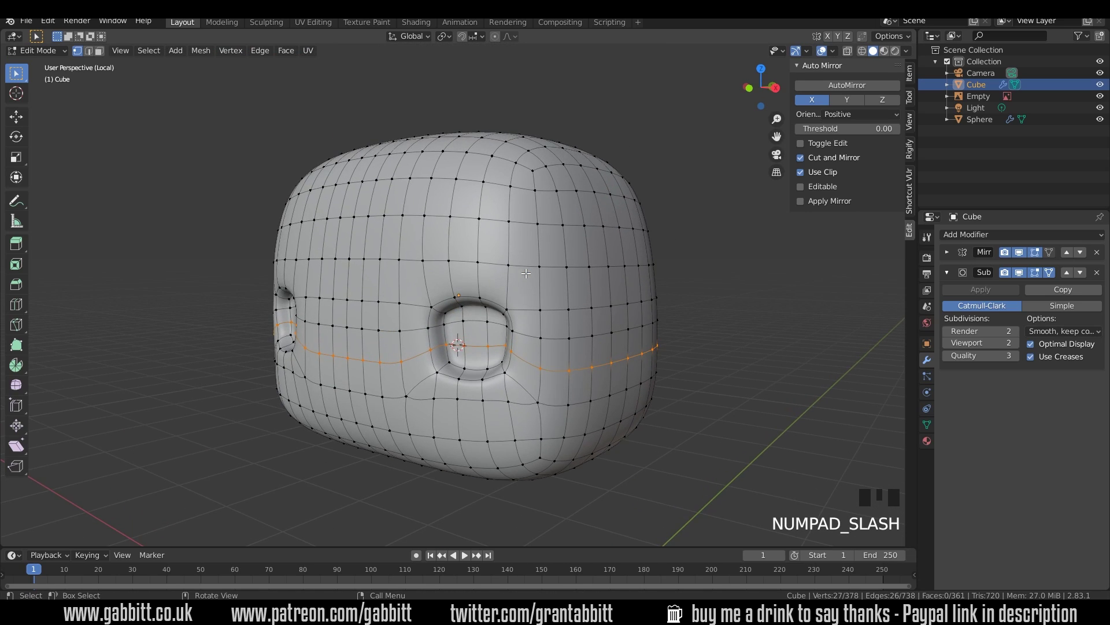
pyautogui.keyDown('shift'); pyautogui.moveTo(549, 360); pyautogui.dragTo(549, 347, button='middle'); pyautogui.keyUp('shift')
pyautogui.scroll(3, 549, 347)
pyautogui.hotkey('ctrl', 'z')
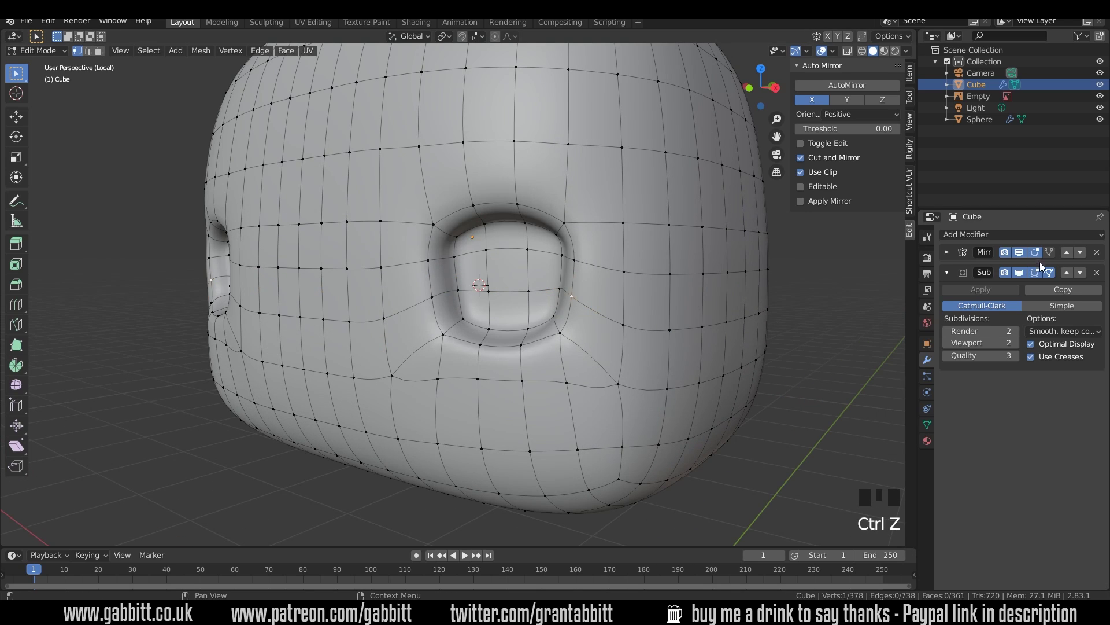
pyautogui.click(1052, 272)
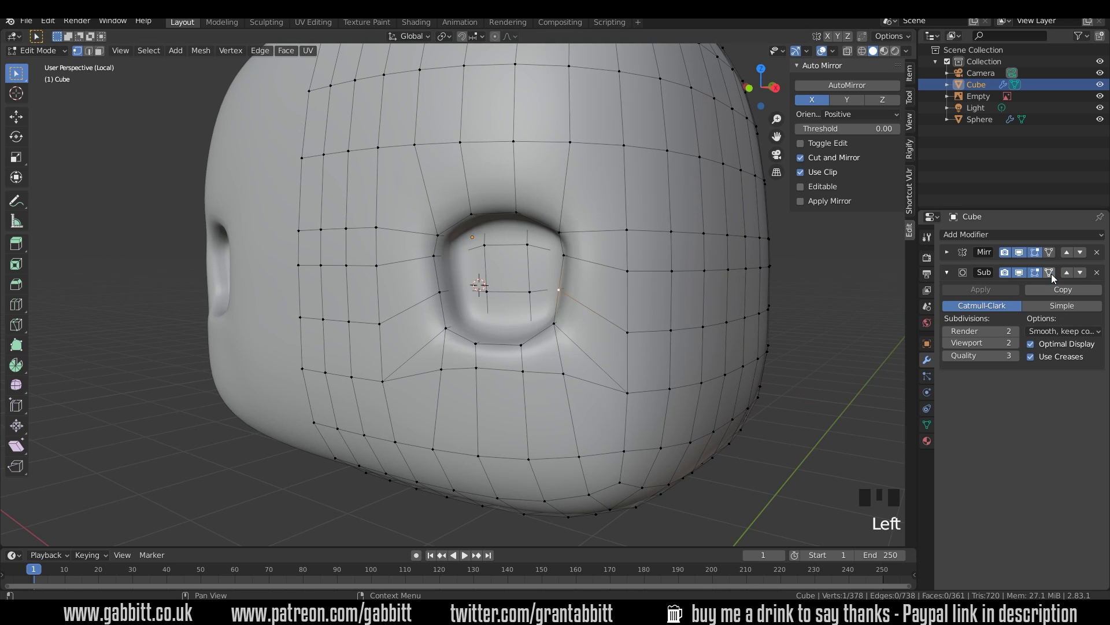
# - Enable Auto Merge and merge the vertex beside the eye socket into its neighbour
pyautogui.click(560, 294)
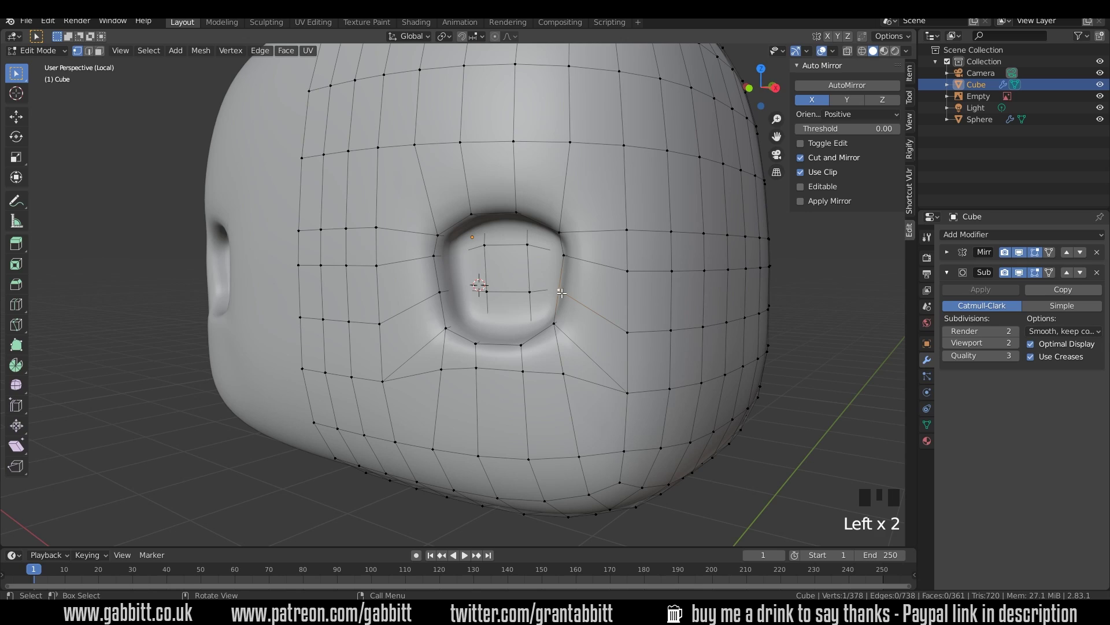
pyautogui.press('g')
pyautogui.press('g')
pyautogui.click(563, 334)
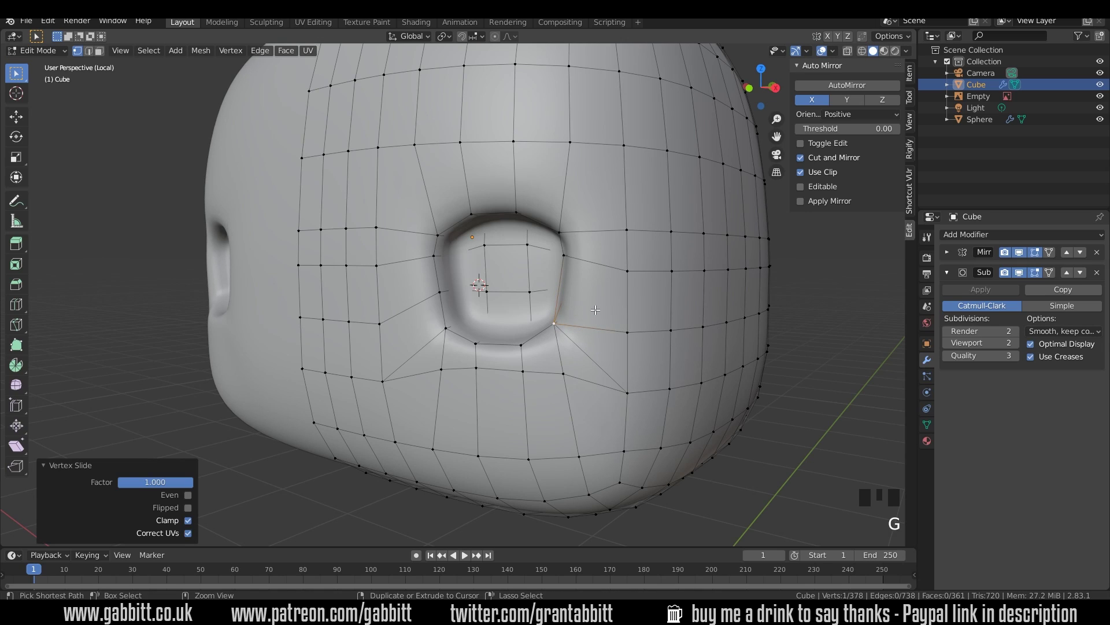
pyautogui.hotkey('ctrl', 'z')
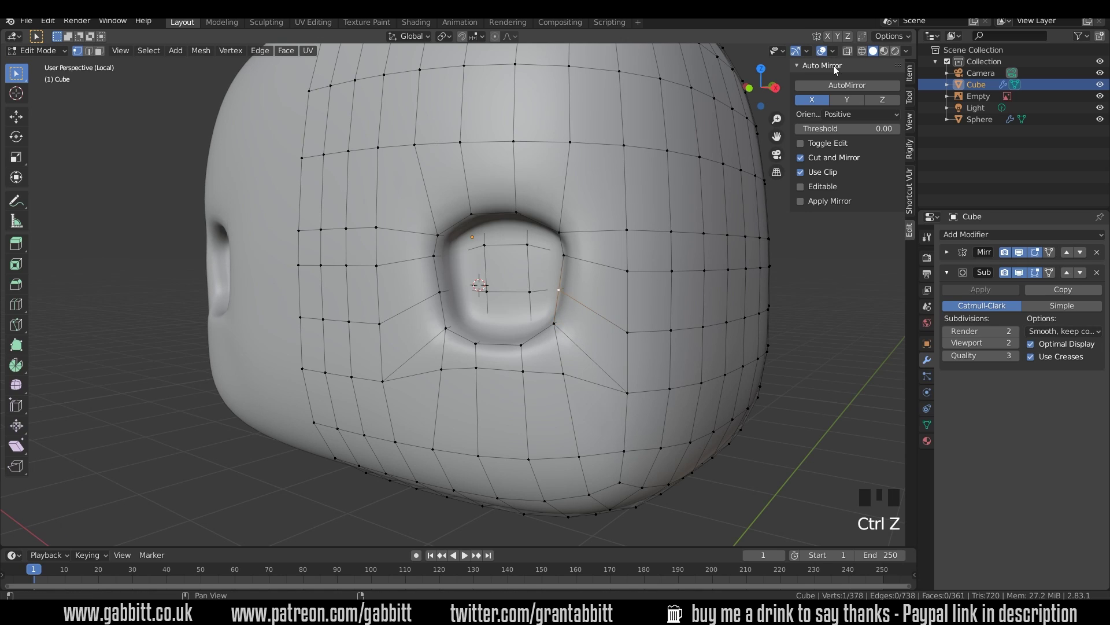
pyautogui.click(862, 37)
pyautogui.press('g')
pyautogui.press('g')
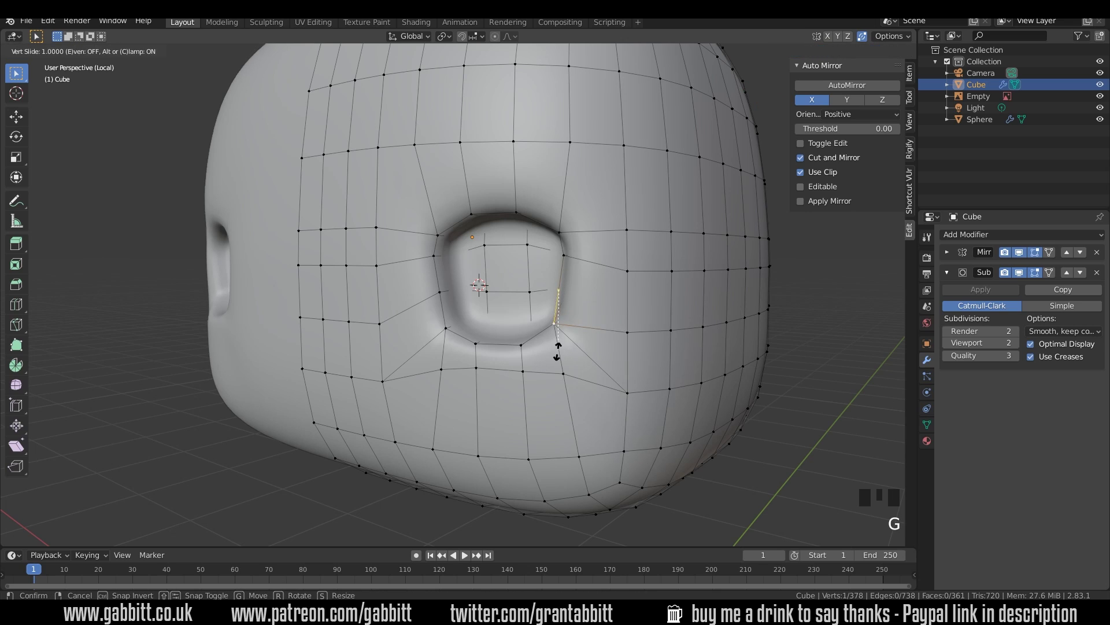
pyautogui.click(570, 326)
# - Merge several more vertices around the eye socket onto their neighbours with GG slides
pyautogui.moveTo(570, 327); pyautogui.dragTo(617, 342, button='middle')
pyautogui.click(674, 302)
pyautogui.press('g')
pyautogui.click(660, 307)
pyautogui.press('g')
pyautogui.press('g')
pyautogui.click(660, 307)
pyautogui.press('g')
pyautogui.press('g')
pyautogui.click(660, 307)
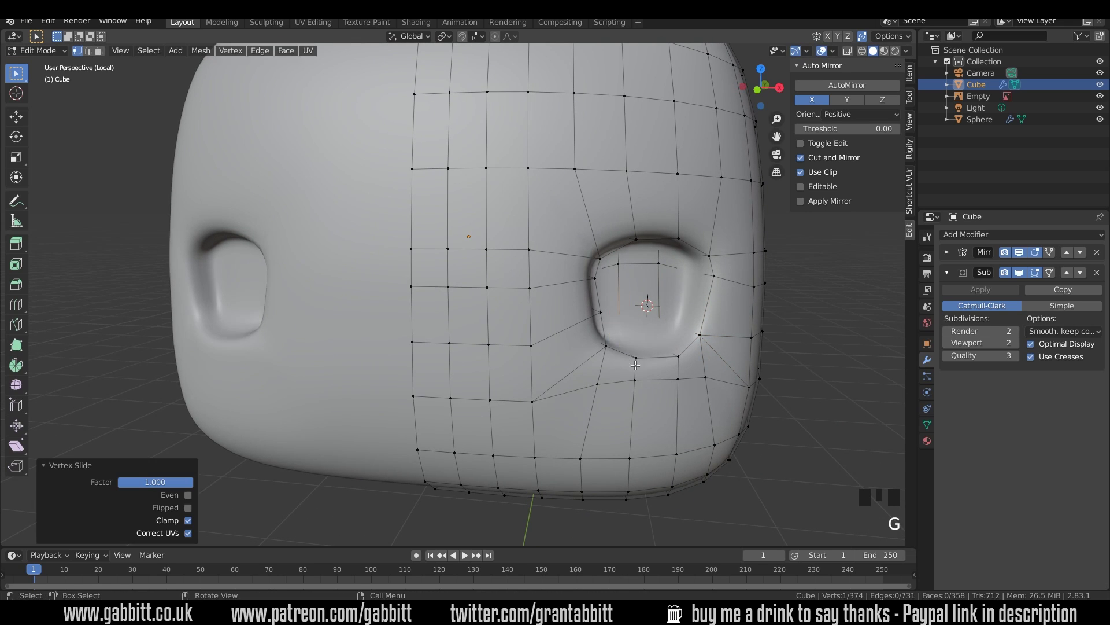
pyautogui.moveTo(660, 307); pyautogui.dragTo(495, 386, button='middle')
pyautogui.press('g')
pyautogui.press('g')
pyautogui.click(495, 386)
pyautogui.click(495, 386)
pyautogui.press('g')
pyautogui.press('g')
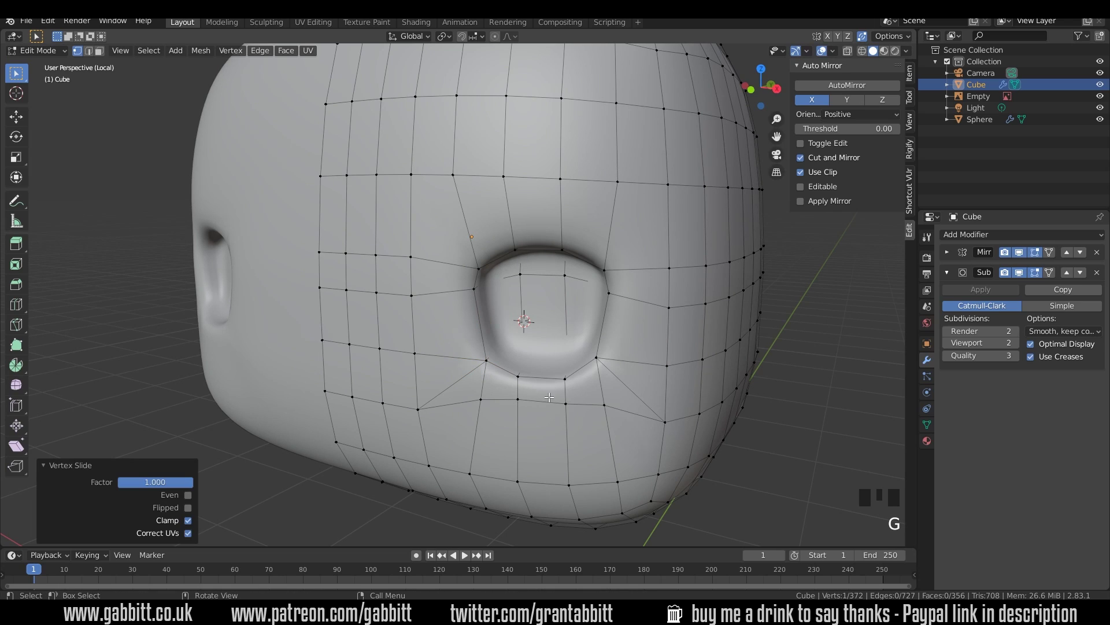
# - Dissolve the two stray edges beside and below the eye socket with Ctrl X
pyautogui.click(627, 393)
pyautogui.press('2')
pyautogui.click(629, 389)
pyautogui.keyDown('shift'); pyautogui.click(453, 384); pyautogui.keyUp('shift')
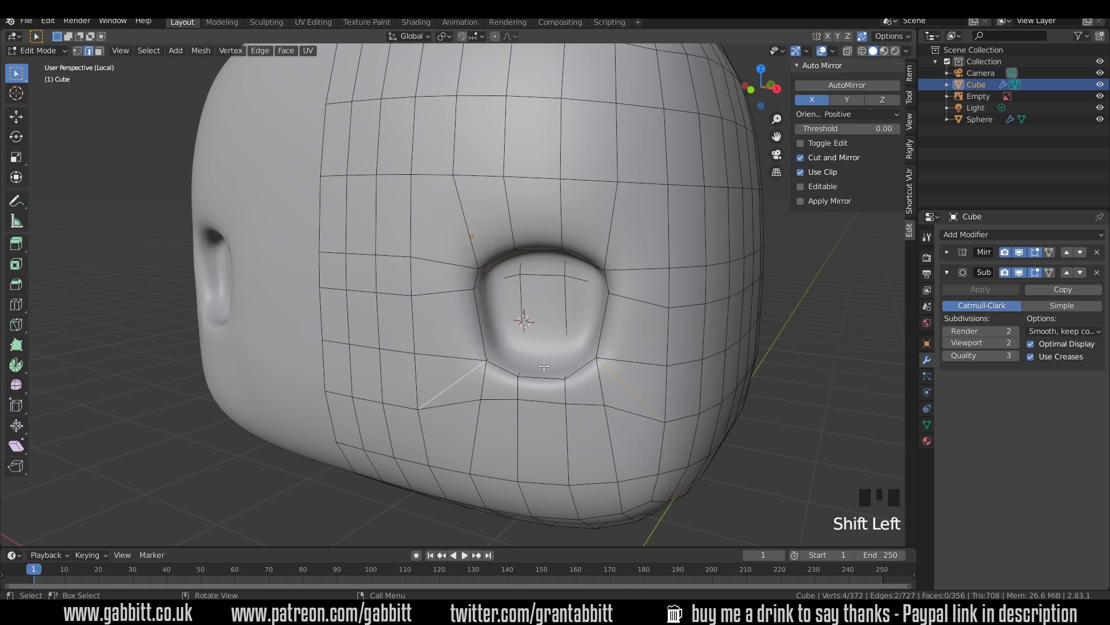
pyautogui.hotkey('ctrl', 'x')
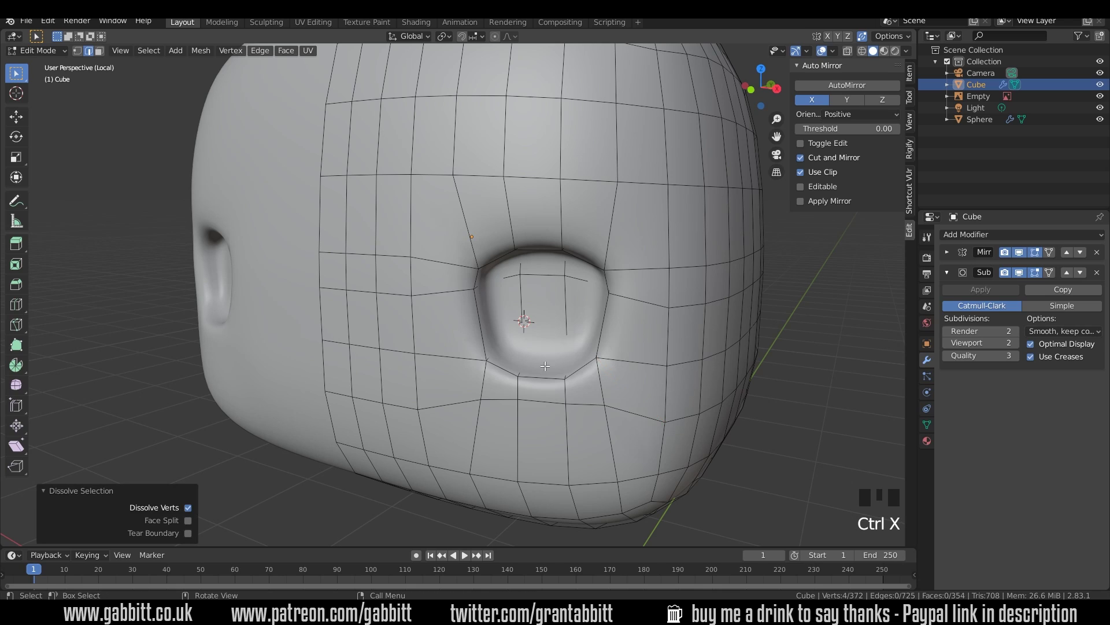
# - Slide the socket rim edges to tighten the rim and nudge the edges beneath the socket
pyautogui.keyDown('shift'); pyautogui.click(534, 275); pyautogui.keyUp('shift')
pyautogui.keyDown('shift'); pyautogui.click(576, 279); pyautogui.keyUp('shift')
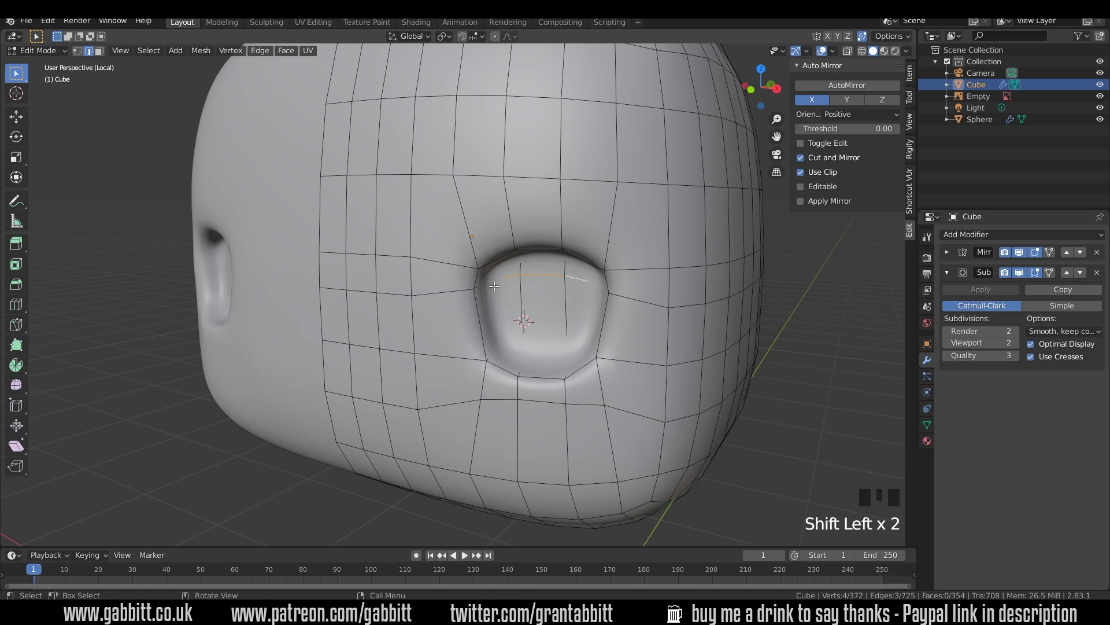
pyautogui.keyDown('shift'); pyautogui.click(495, 285); pyautogui.keyUp('shift')
pyautogui.moveTo(495, 286); pyautogui.dragTo(643, 395, button='middle')
pyautogui.press('g')
pyautogui.press('g')
pyautogui.click(687, 273)
pyautogui.keyDown('shift'); pyautogui.click(607, 381); pyautogui.keyUp('shift')
pyautogui.press('g')
pyautogui.click(606, 381)
# - Return to Object Mode and view the smoothed head from the front
pyautogui.scroll(-3, 607, 381)
pyautogui.press('Tab')
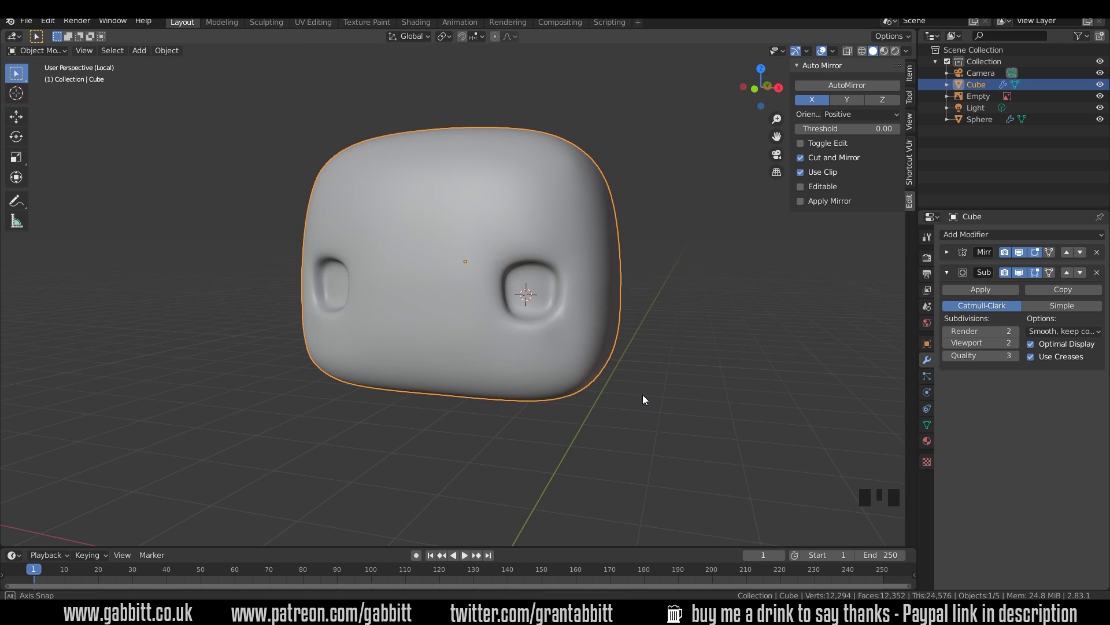
pyautogui.press('Tab')
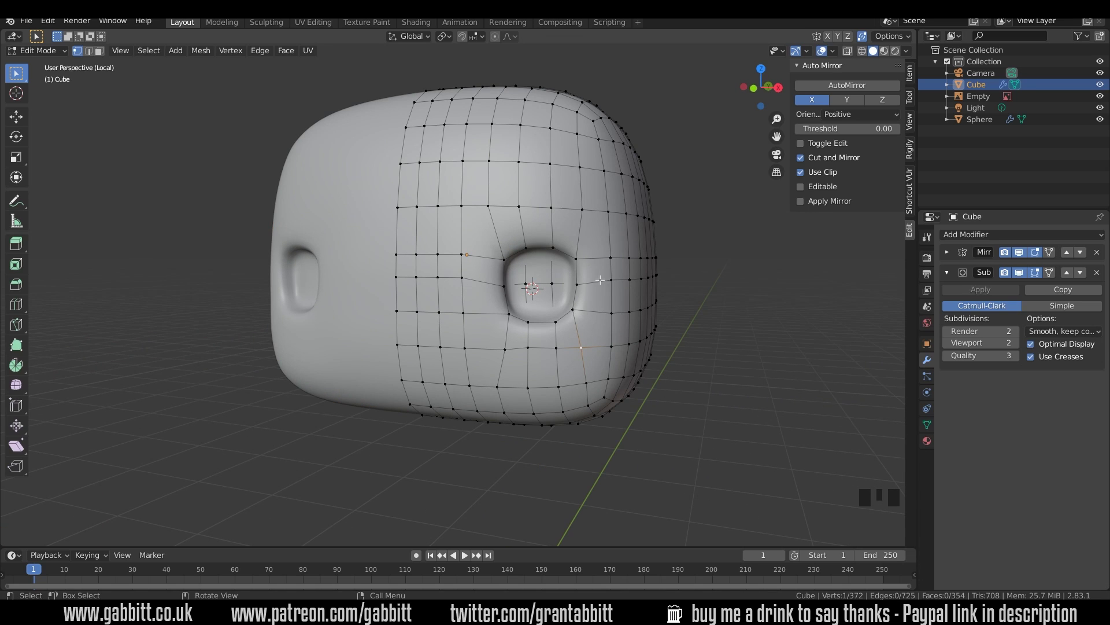
pyautogui.press('Tab')
pyautogui.scroll(-4, 579, 307)
pyautogui.moveTo(576, 313); pyautogui.dragTo(537, 348, button='middle')
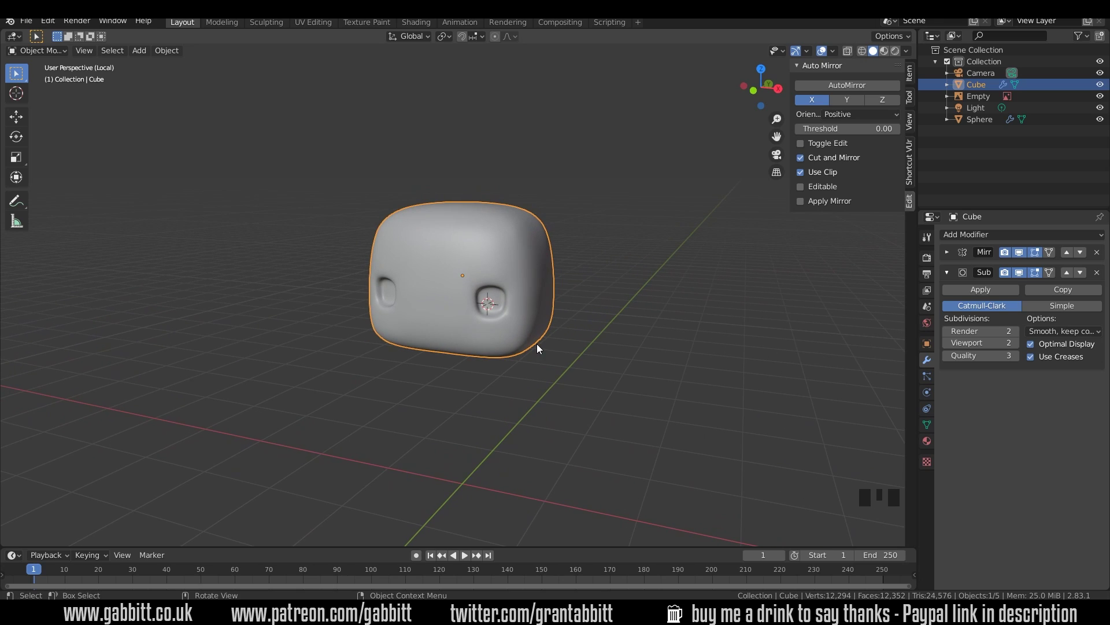